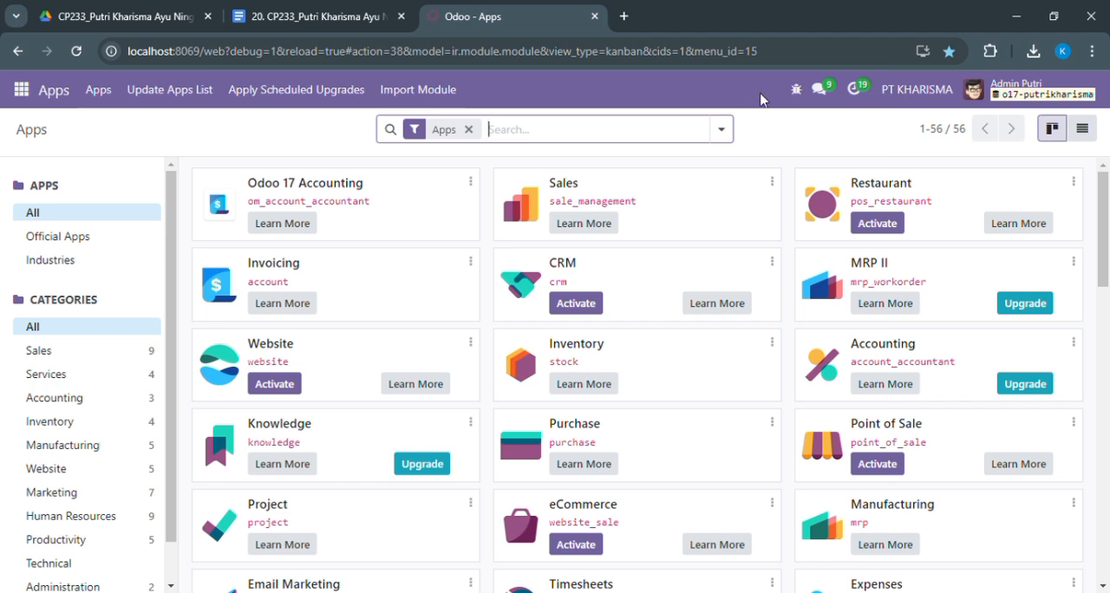
Open the Manufacturing app's configuration settings and save them
left_click_drag(1106, 239, 1108, 289)
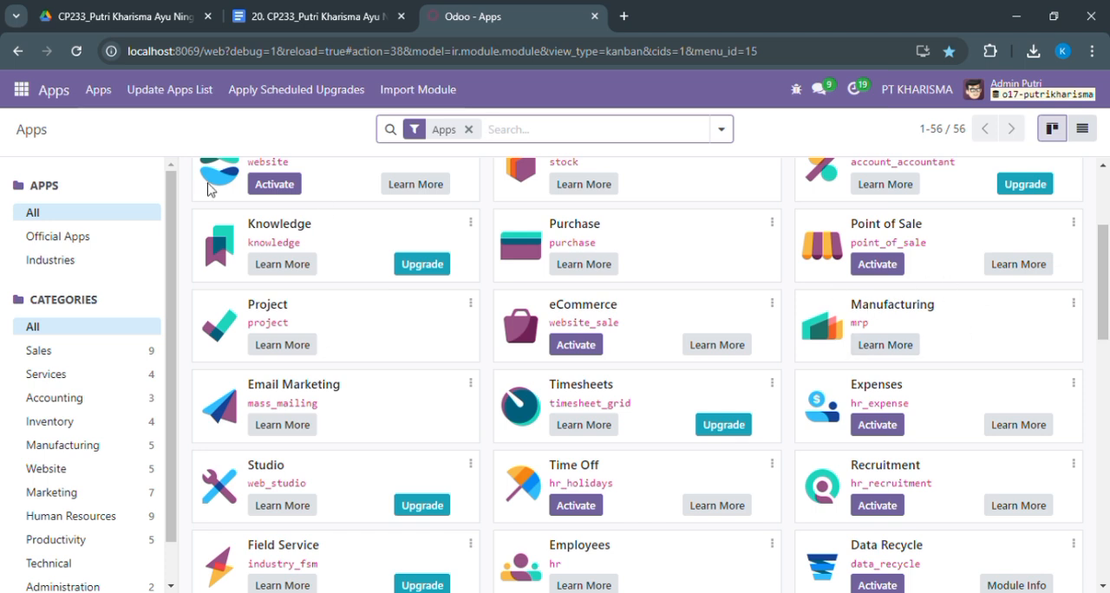
left_click(20, 96)
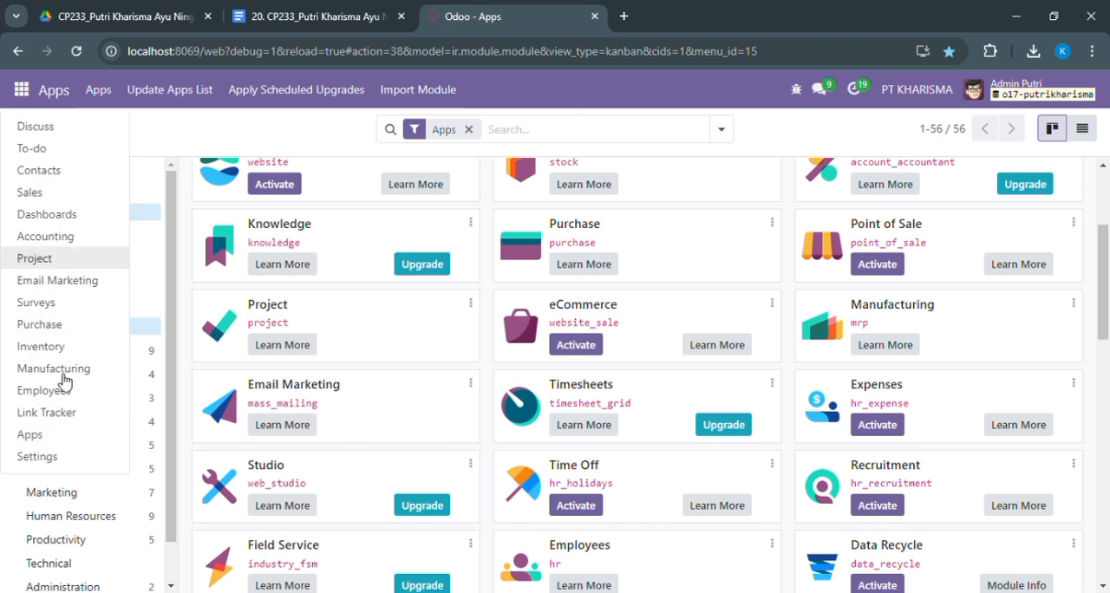
left_click(63, 381)
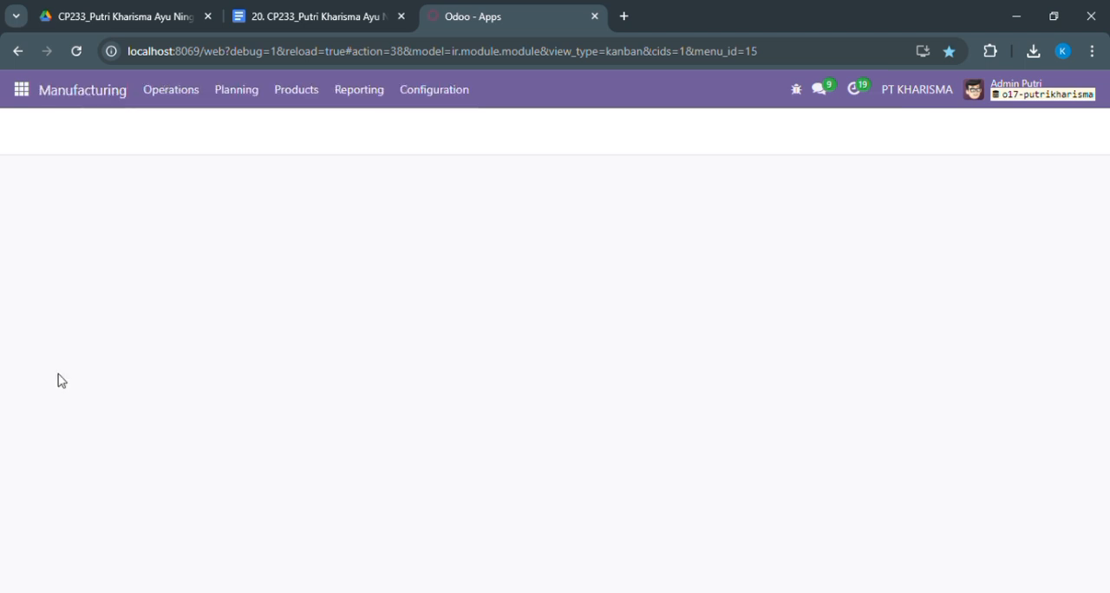
left_click(428, 89)
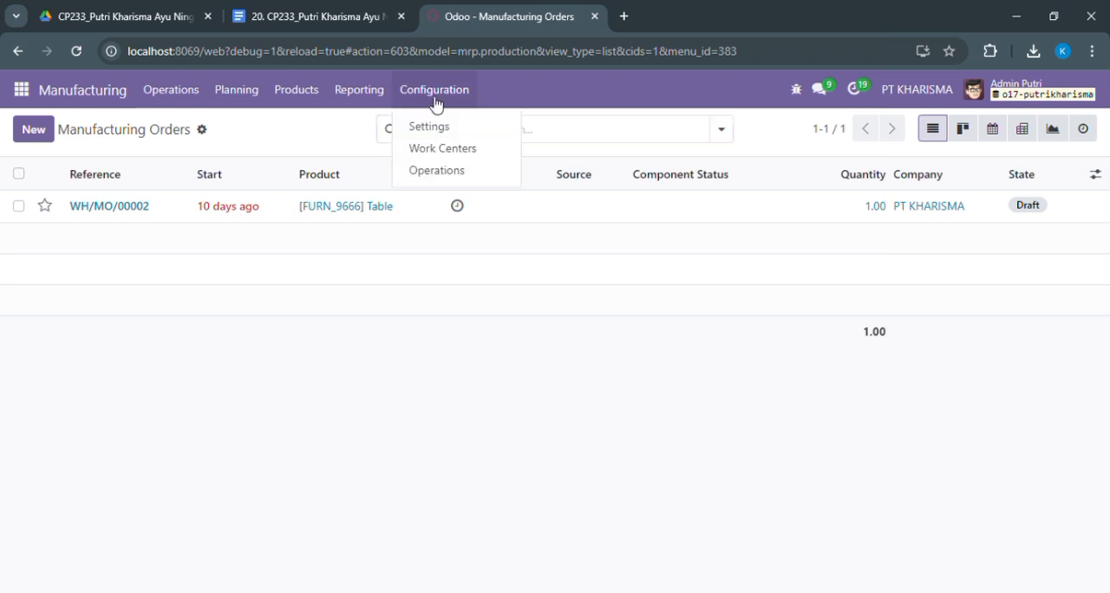
left_click(438, 126)
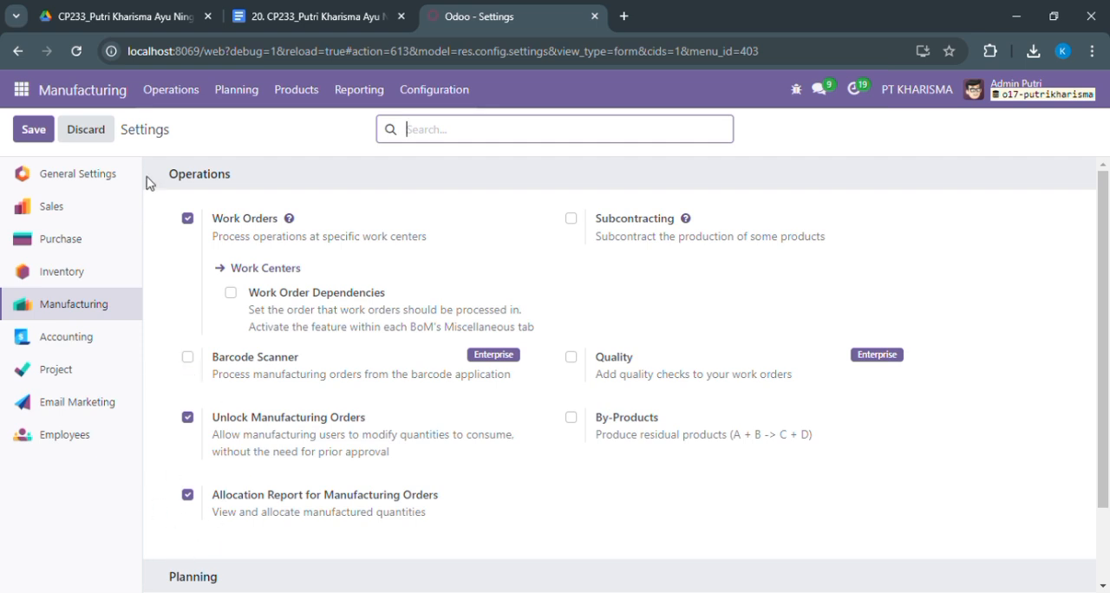
left_click(30, 131)
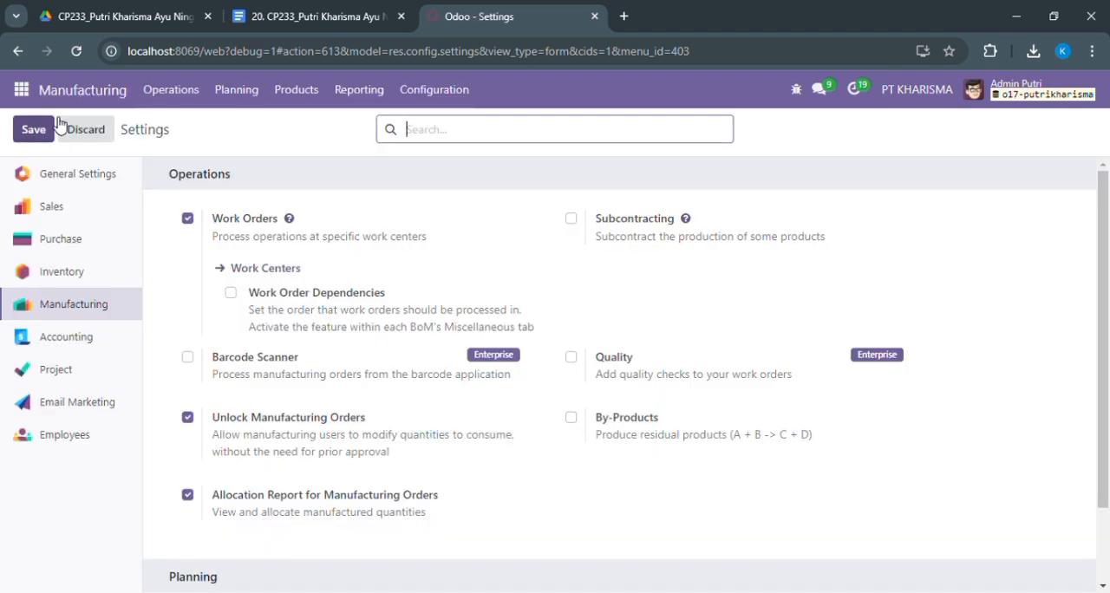
Review the bill of materials of [FURN_9666] Table with reference BoM Table, and return to the bills of materials list
left_click(303, 98)
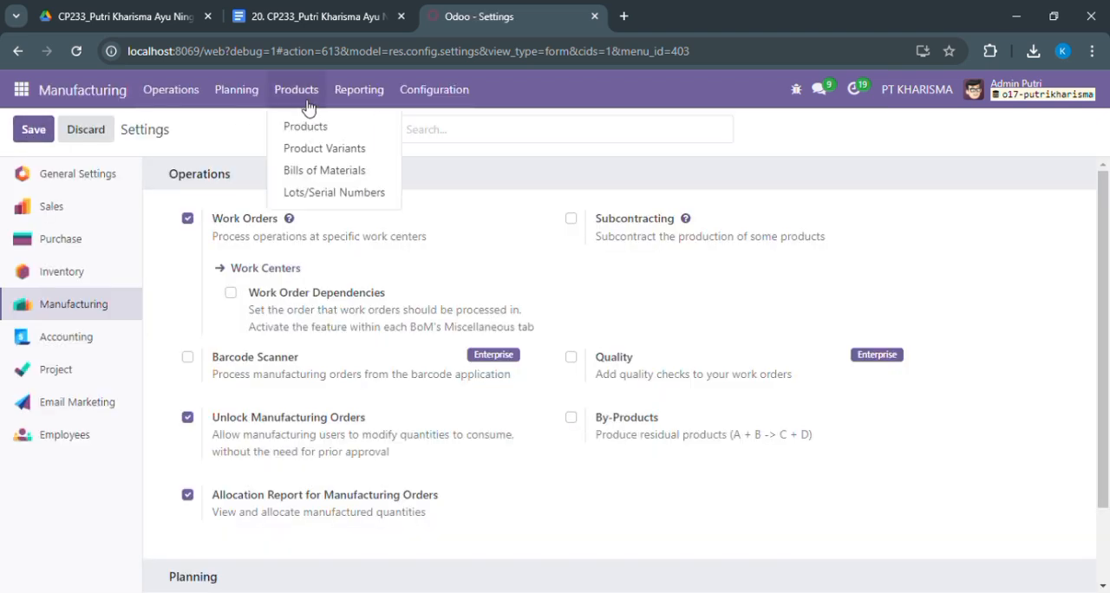
left_click(322, 171)
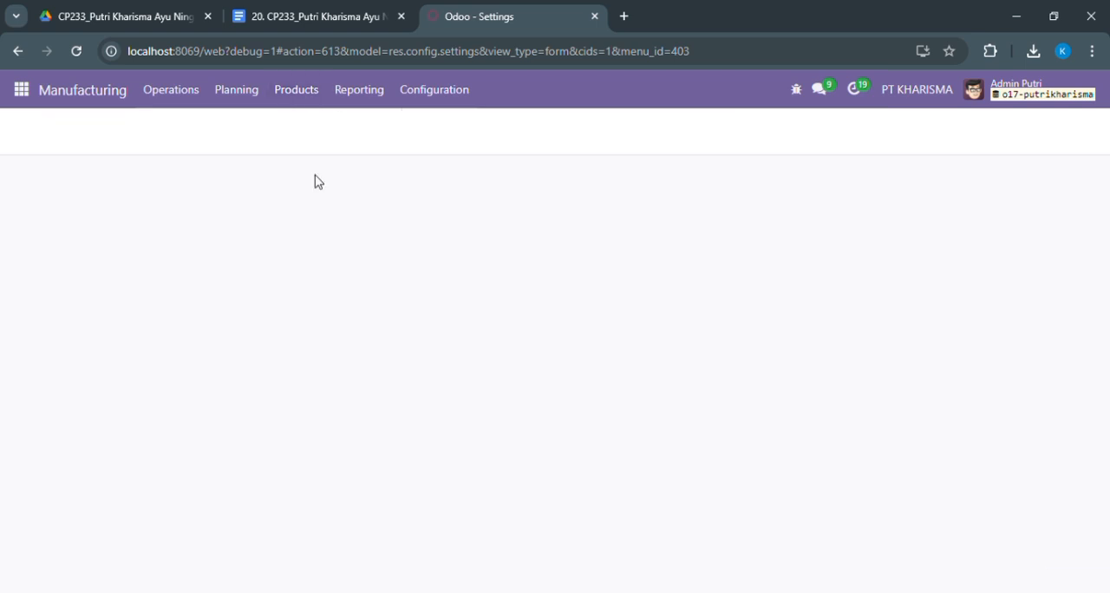
left_click(296, 91)
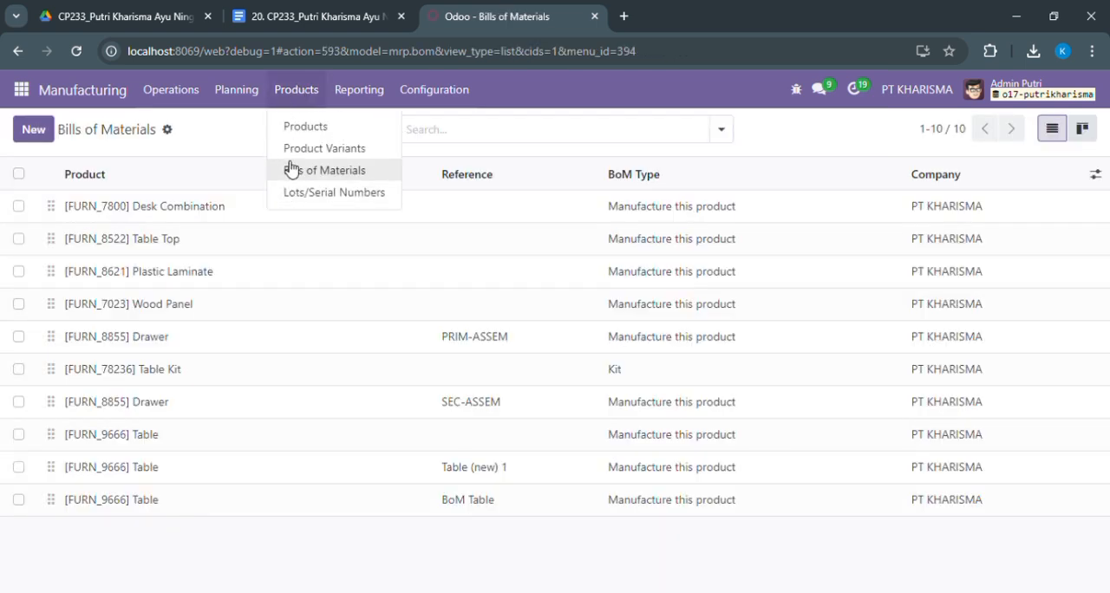
left_click(214, 143)
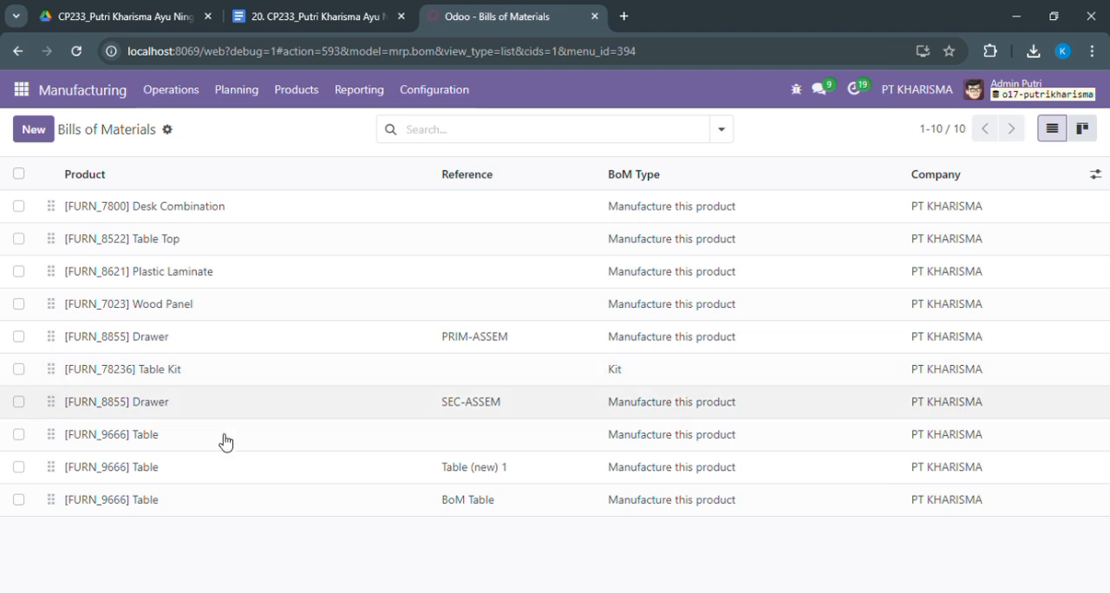
left_click(219, 492)
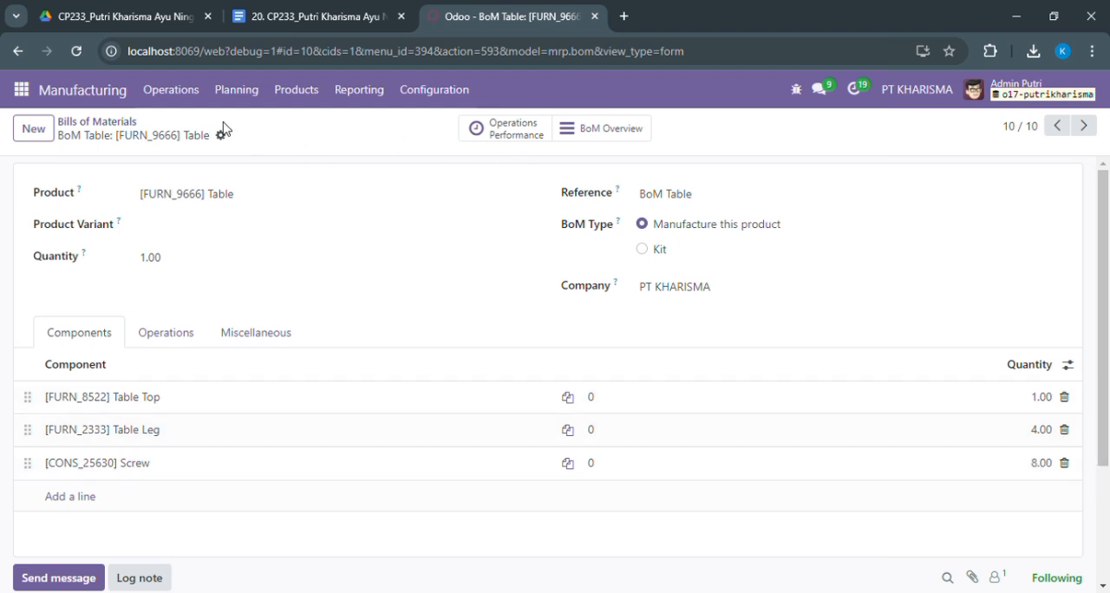
left_click(76, 127)
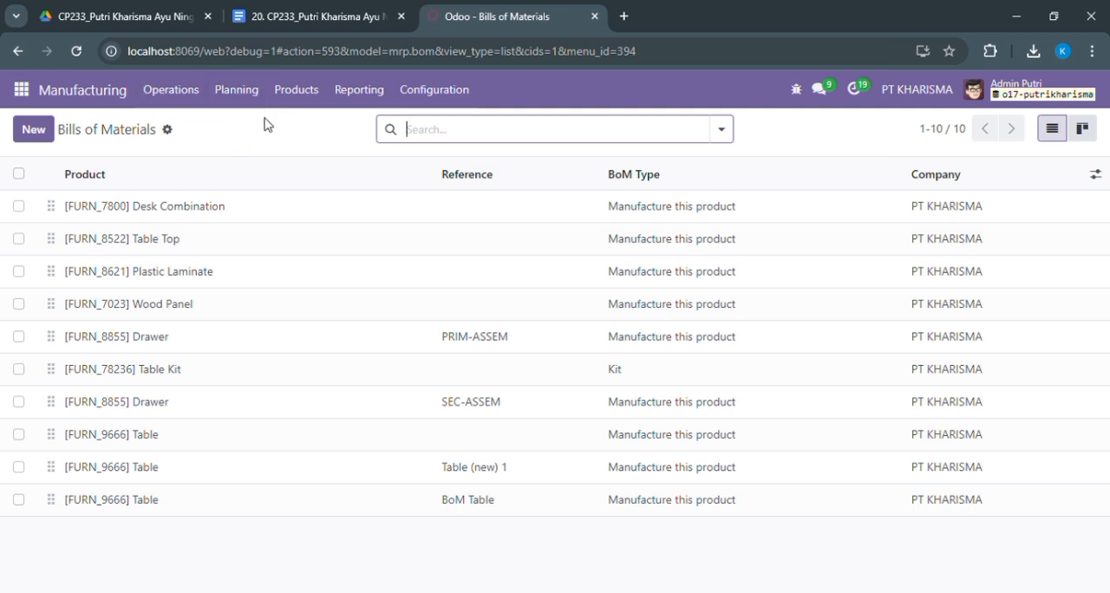
Search the manufacturing product catalogue for products named TABLE
left_click(316, 95)
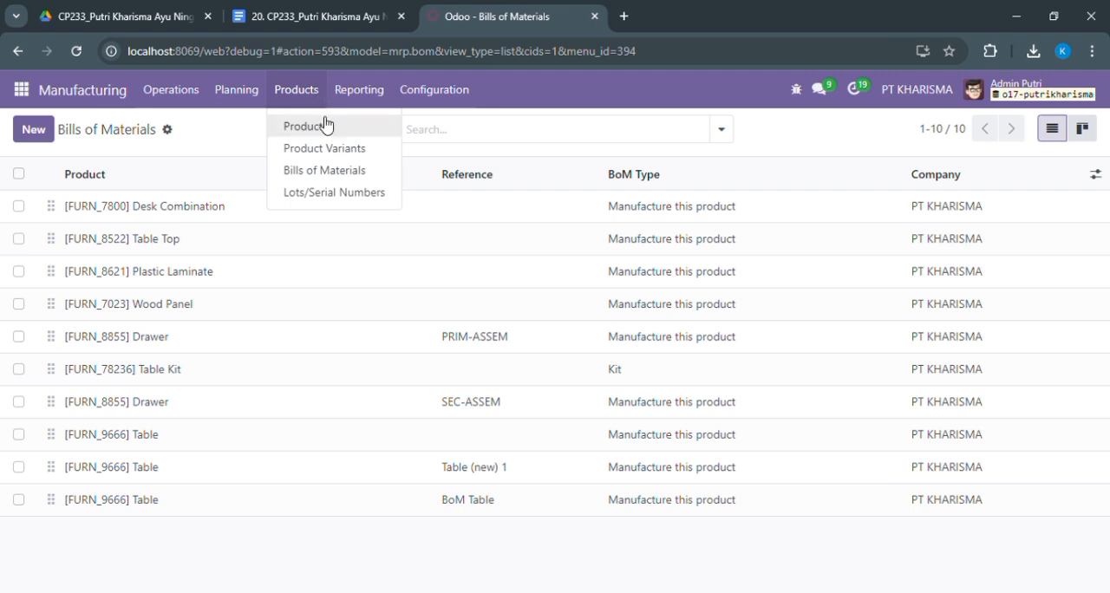
left_click(338, 135)
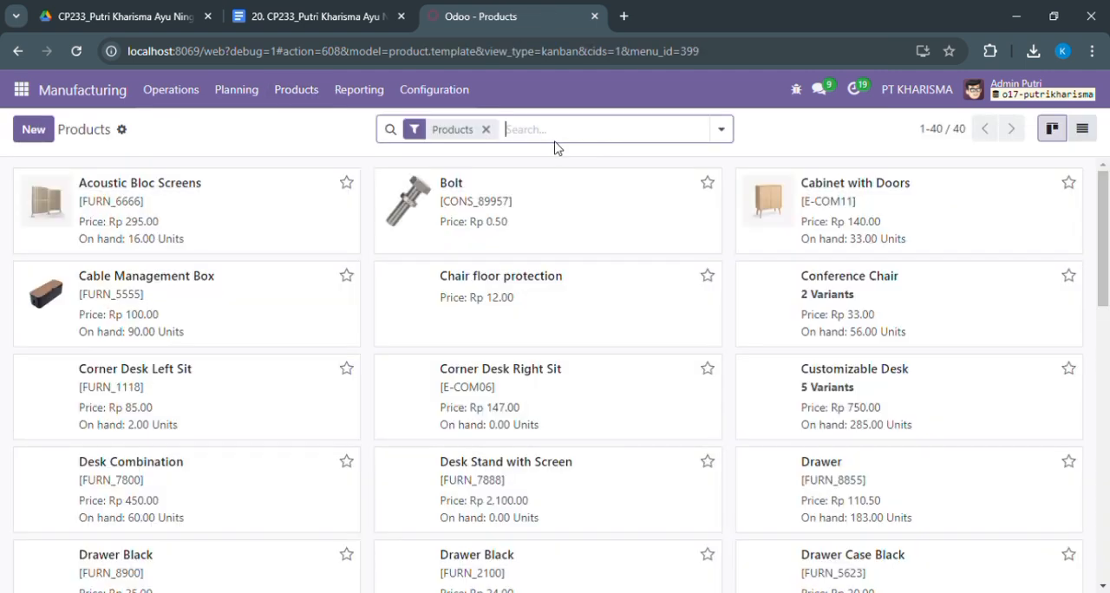
type("TA")
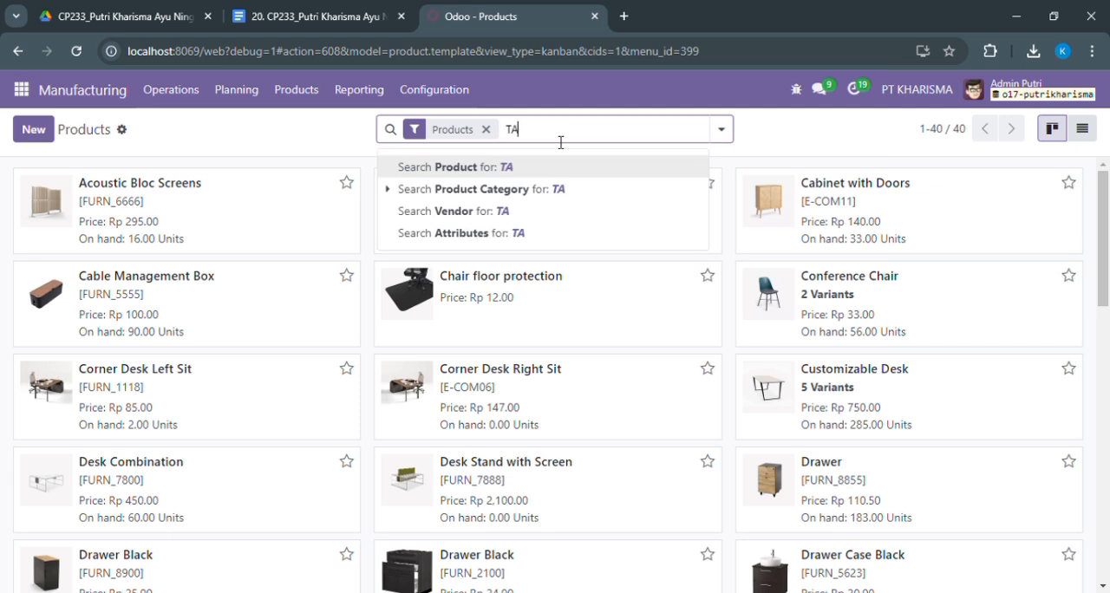
type("BLE")
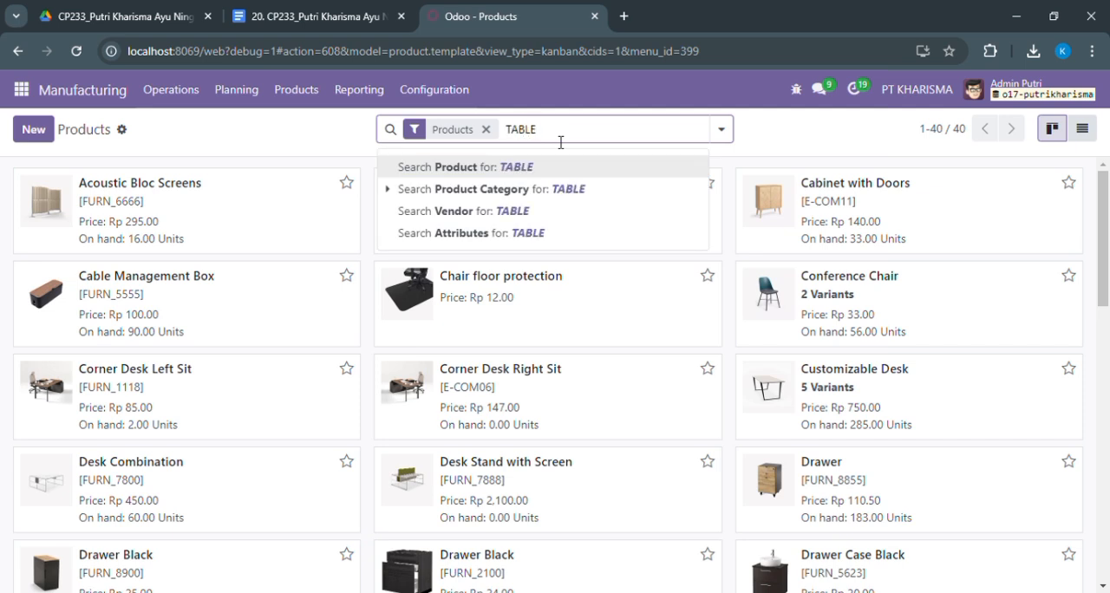
key("Return")
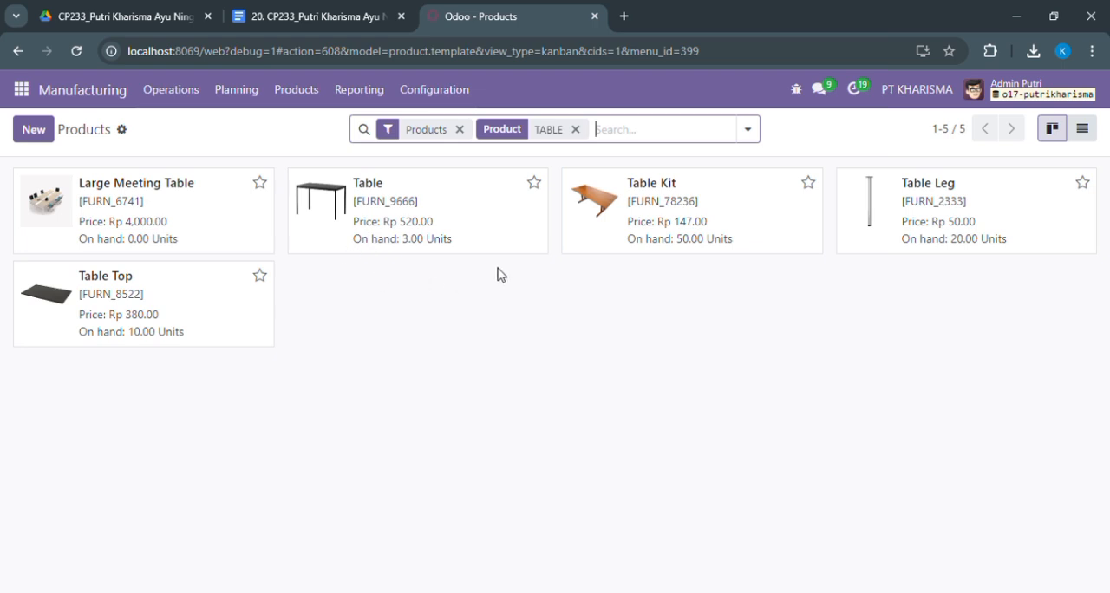
Create a new manufacturing order for the product [FURN_9666] Table
left_click(192, 98)
left_click(199, 129)
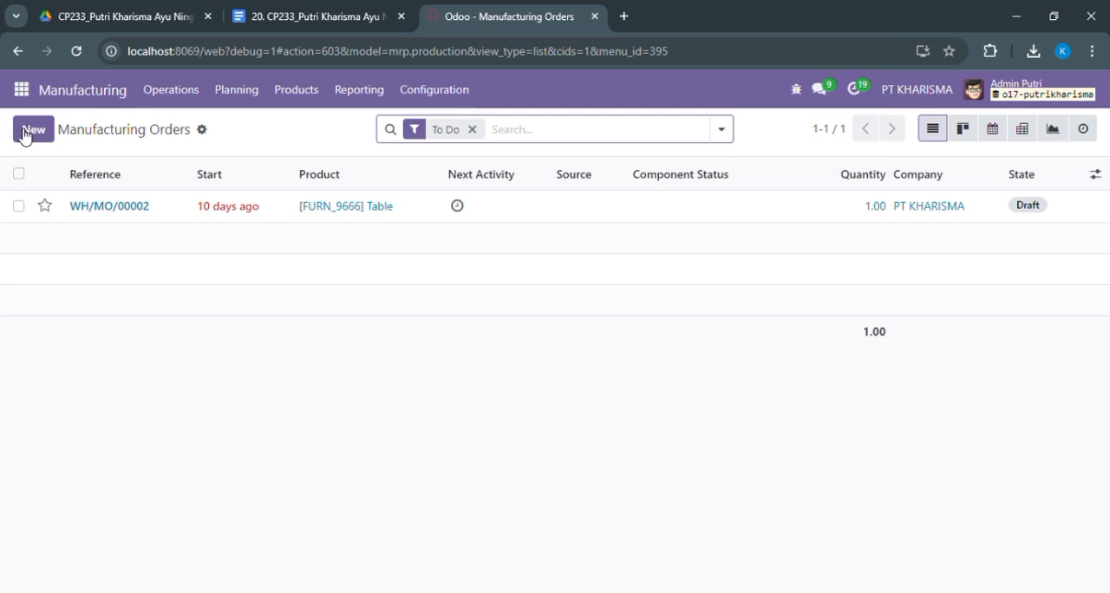
left_click(24, 131)
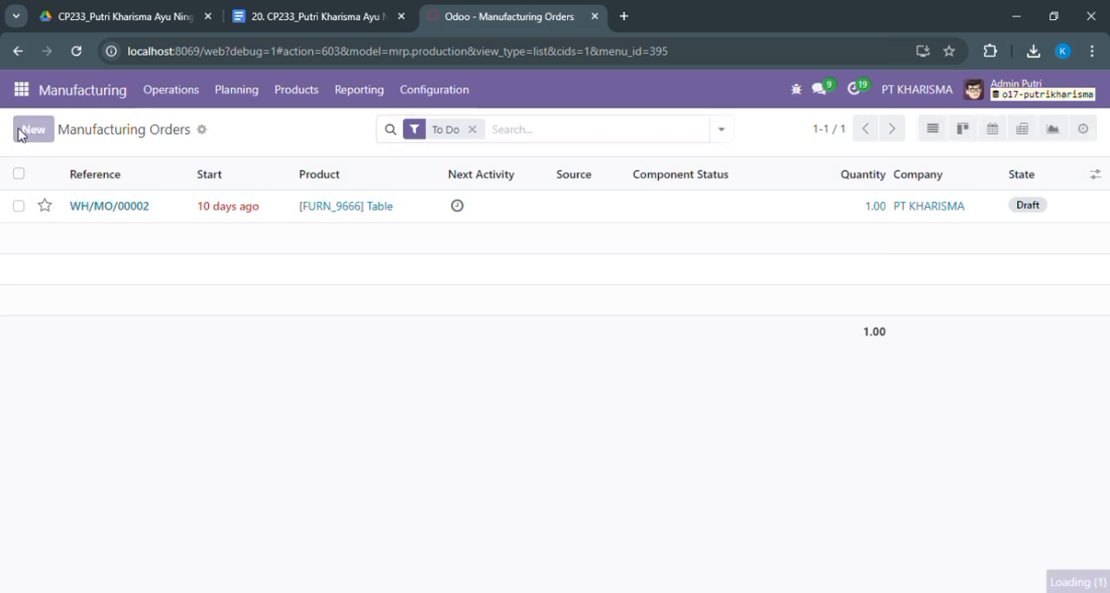
left_click(170, 297)
type("TAB")
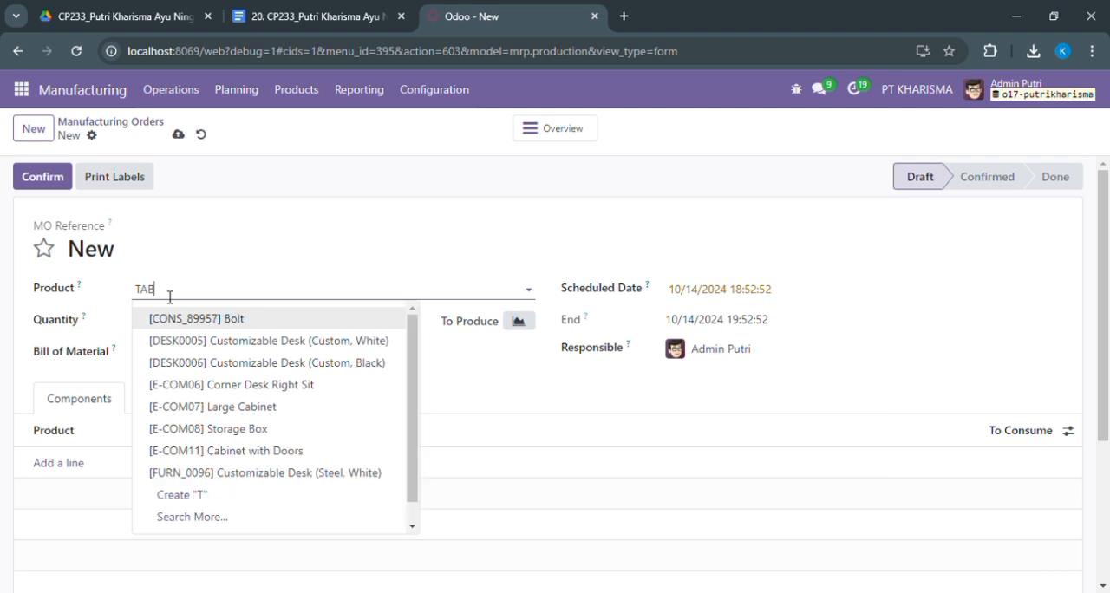
type("LE")
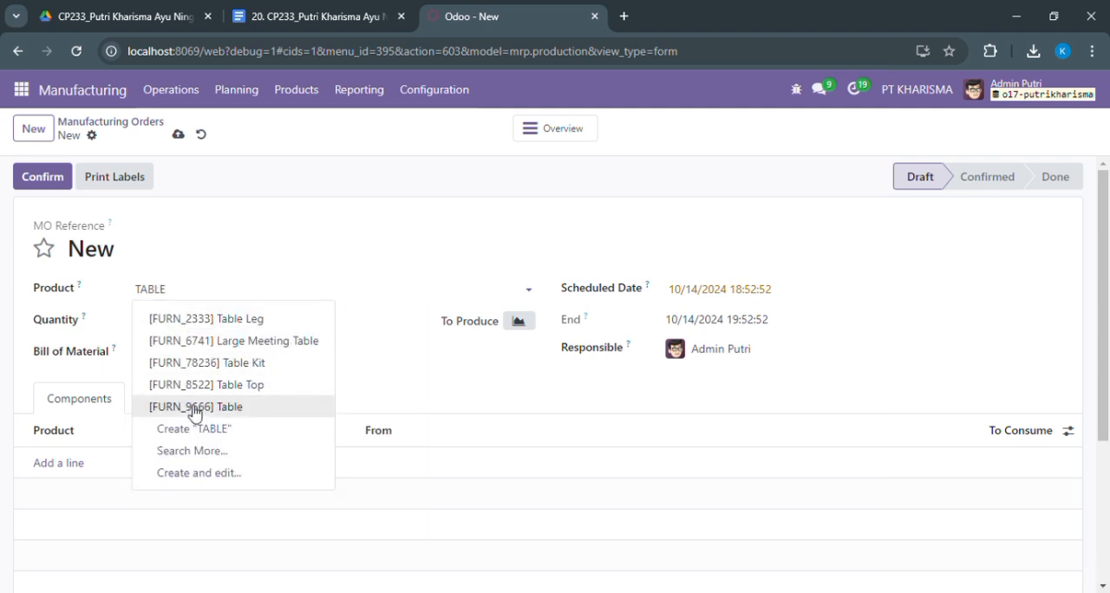
left_click(194, 407)
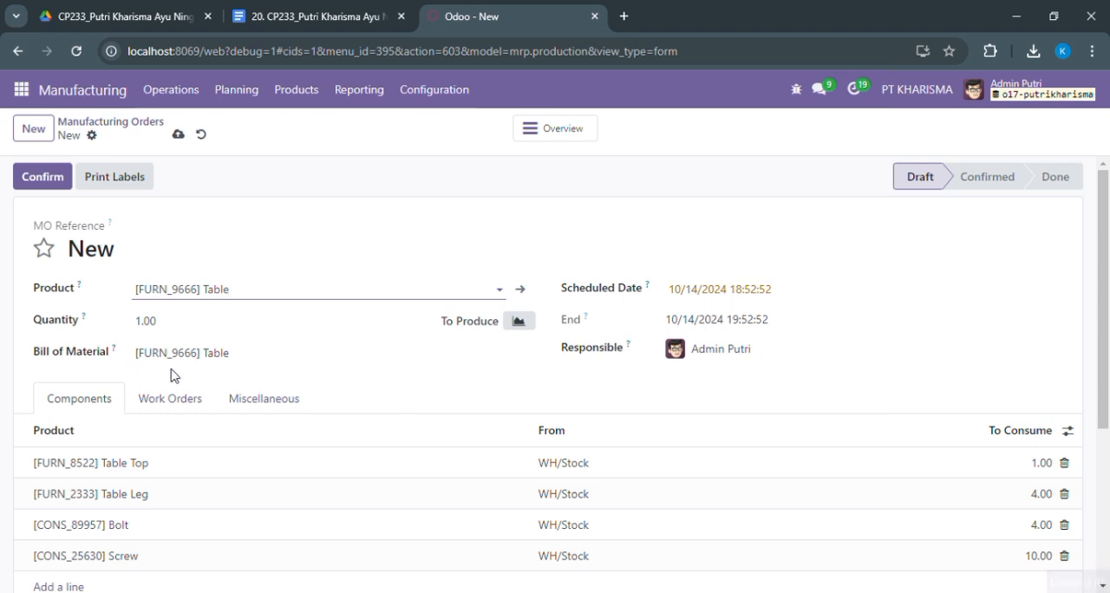
Set the order's bill of material to BoM Table: [FURN_9666] Table with a quantity of 2, and confirm the order
left_click(223, 367)
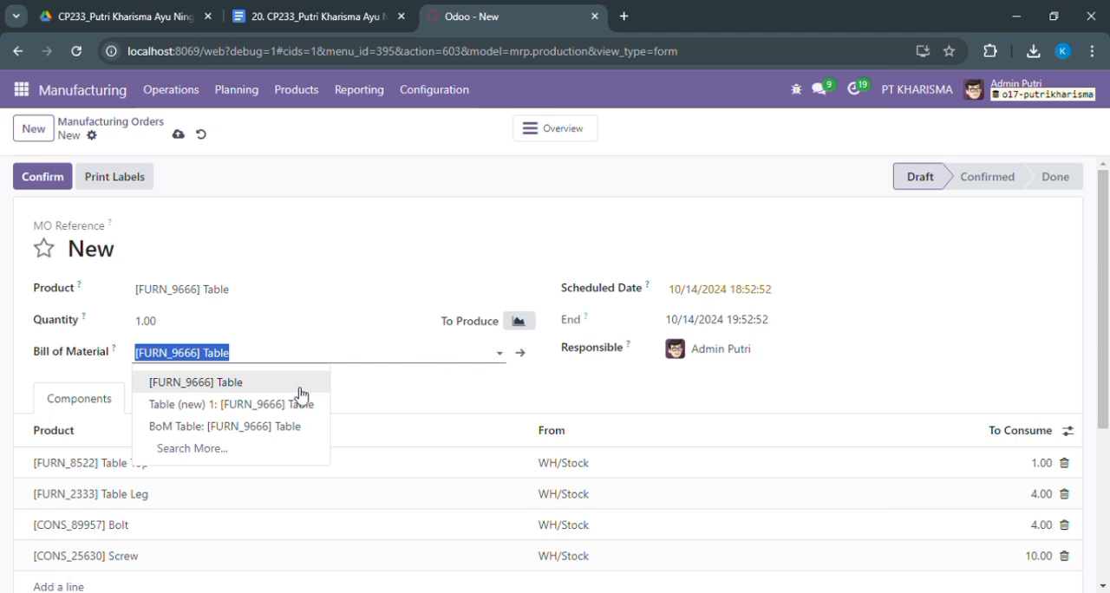
left_click(169, 429)
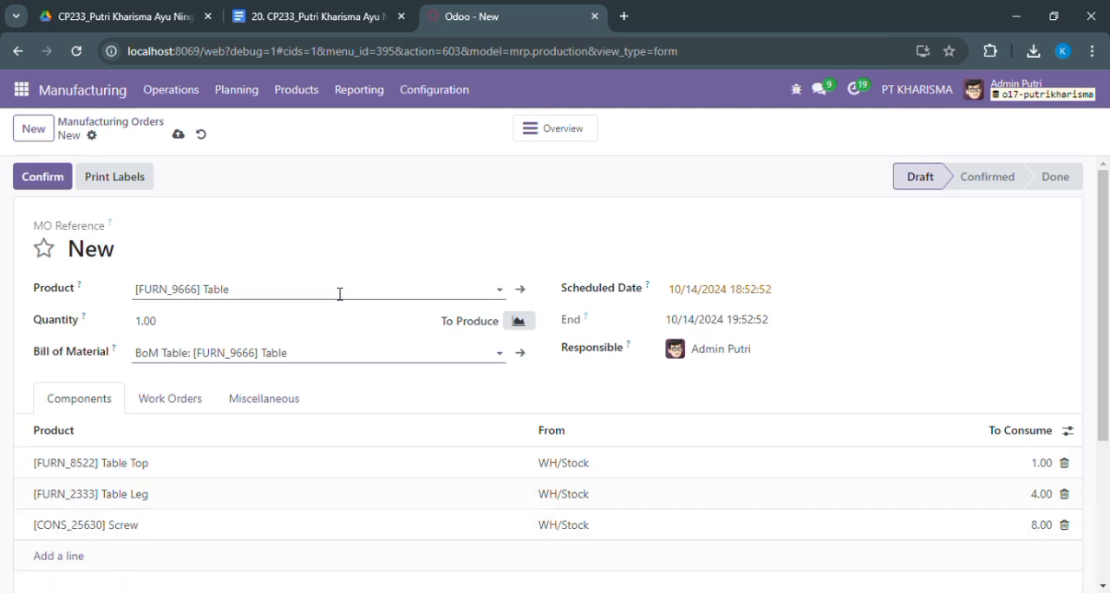
left_click(257, 328)
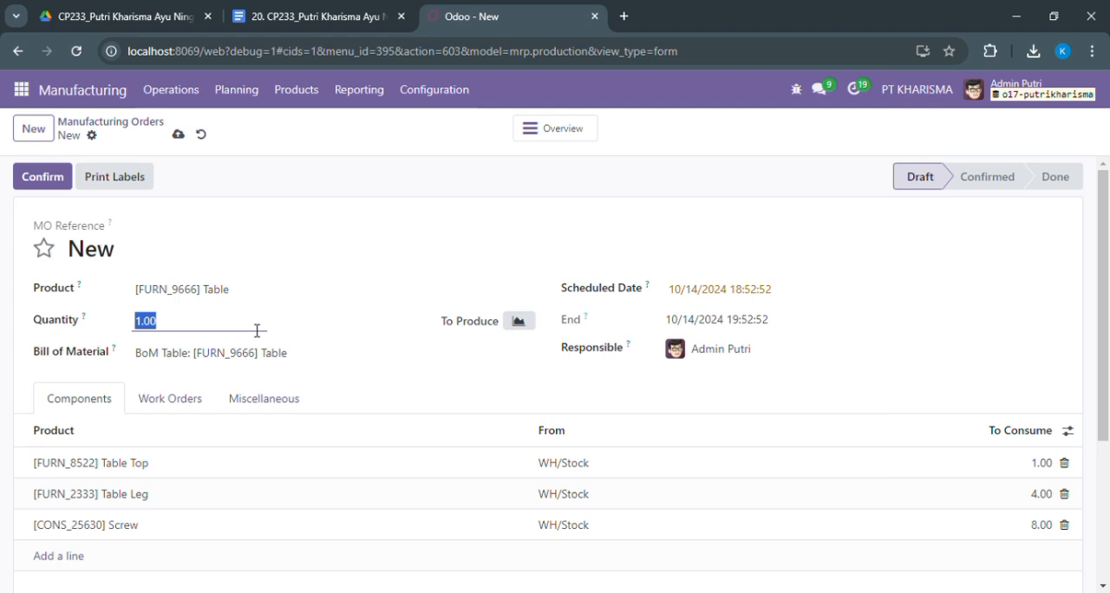
type("2")
key("Return")
left_click(49, 186)
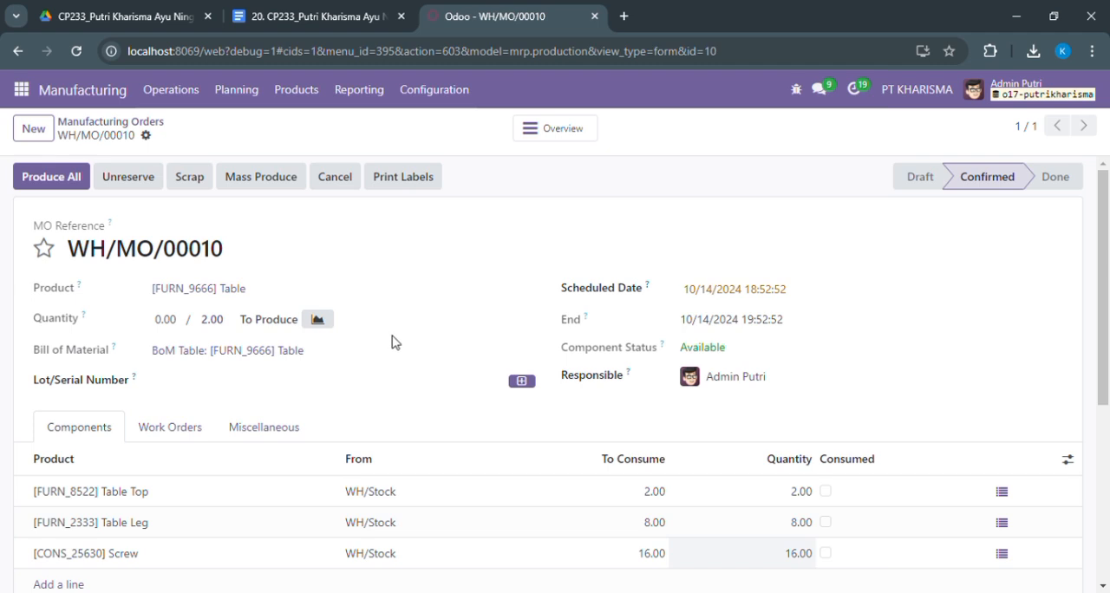
Try to assign the existing serial number TB001 to the manufacturing order
left_click(218, 390)
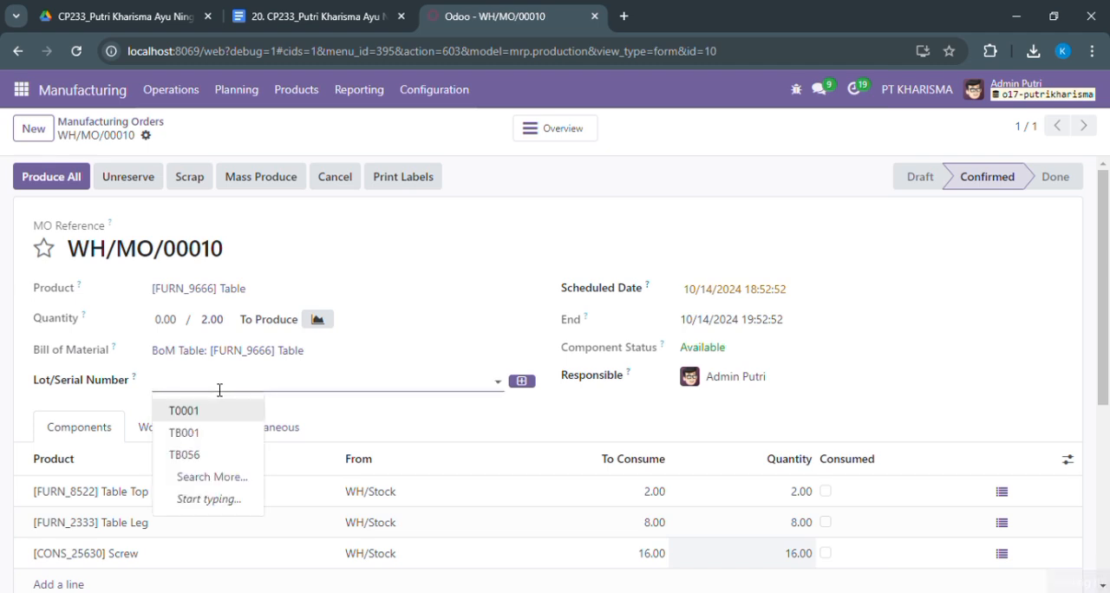
left_click(222, 434)
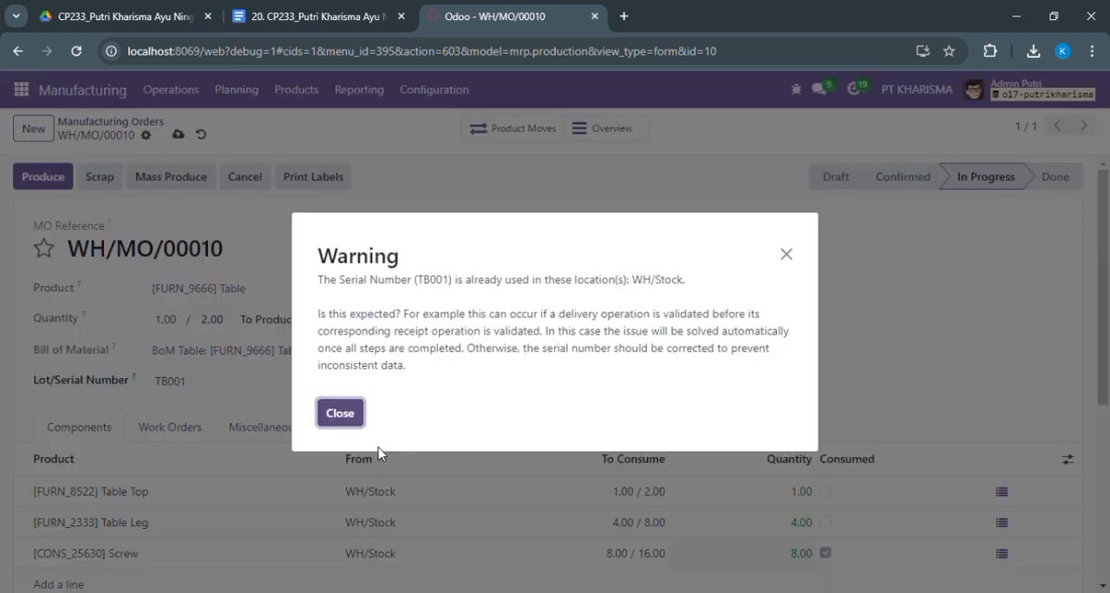
left_click(340, 413)
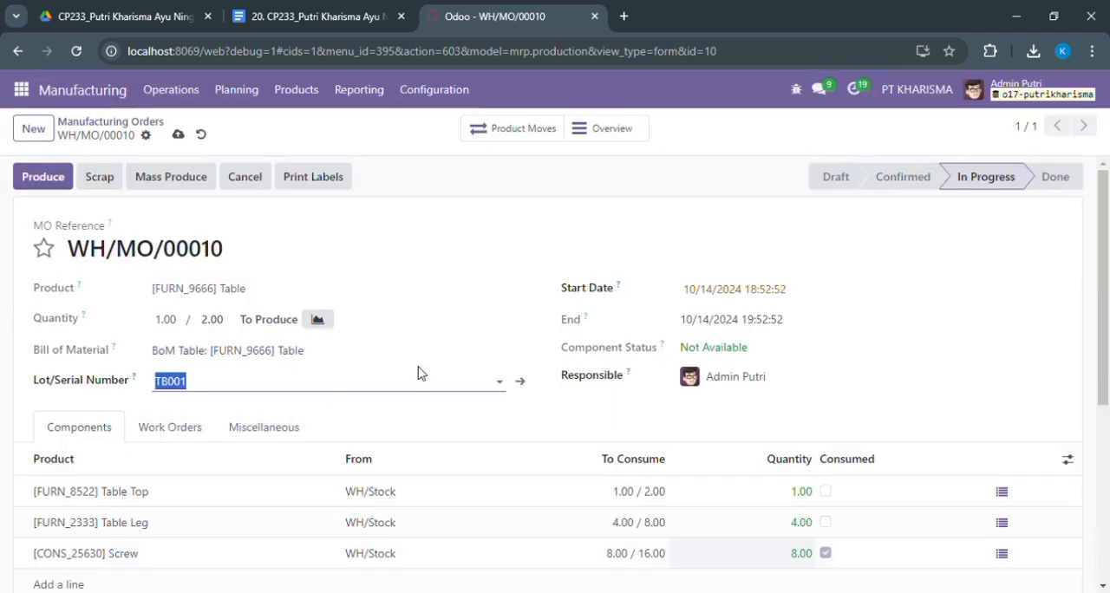
Set the manufacturing order's Lot/Serial Number to TB002
type("TB")
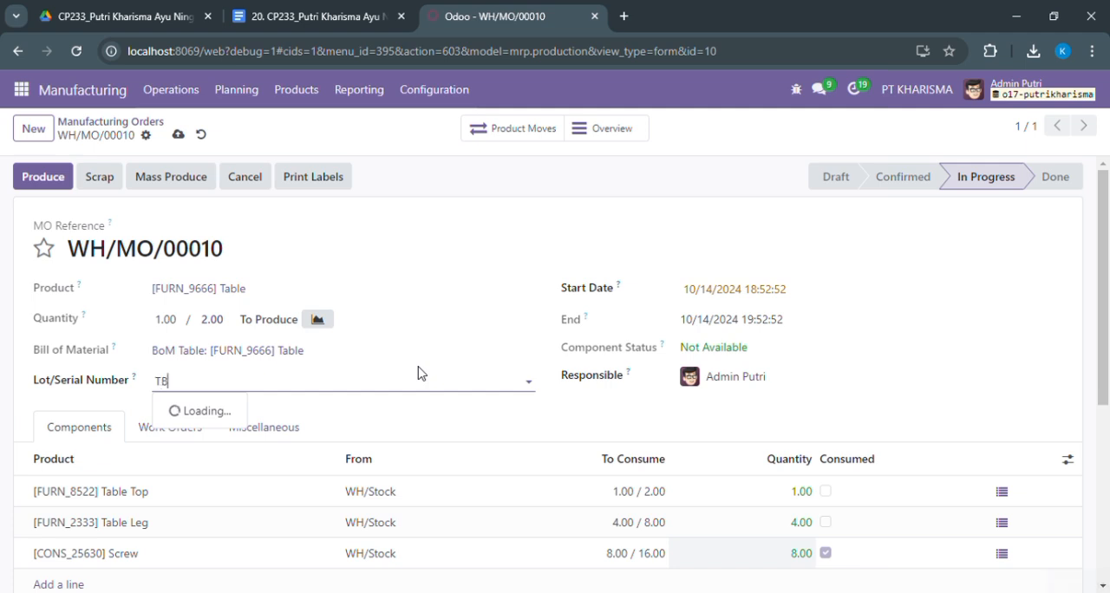
type("001")
key("Return")
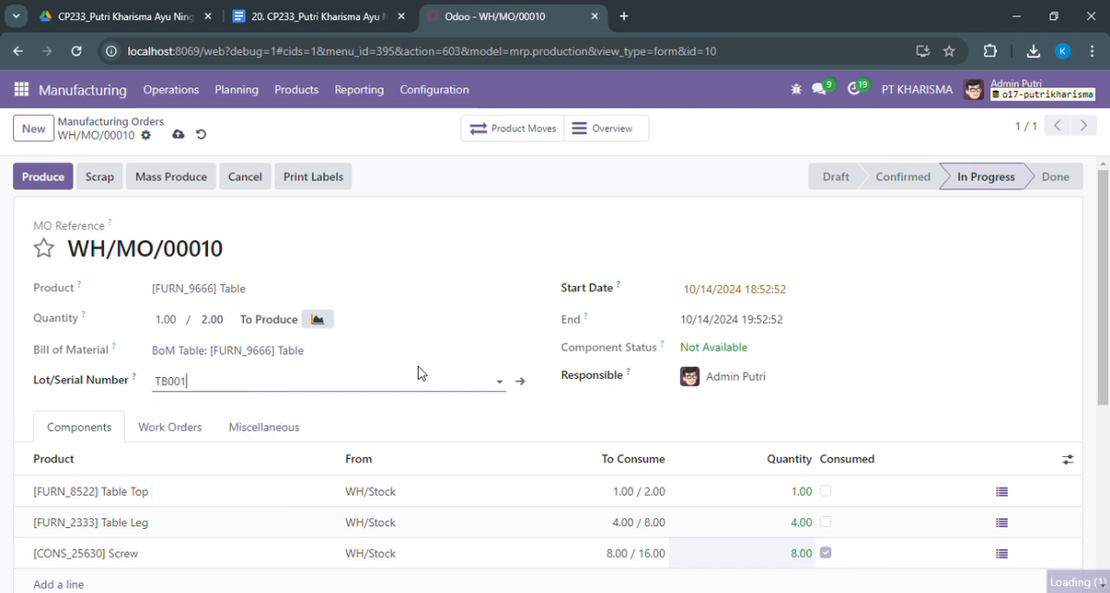
key("BackSpace")
type("2")
Mark the Table Top, Table Leg and Screw components of the manufacturing order as consumed
mouse_move(1101, 324)
left_mouse_down()
mouse_move(1102, 403)
mouse_move(1099, 333)
left_mouse_up()
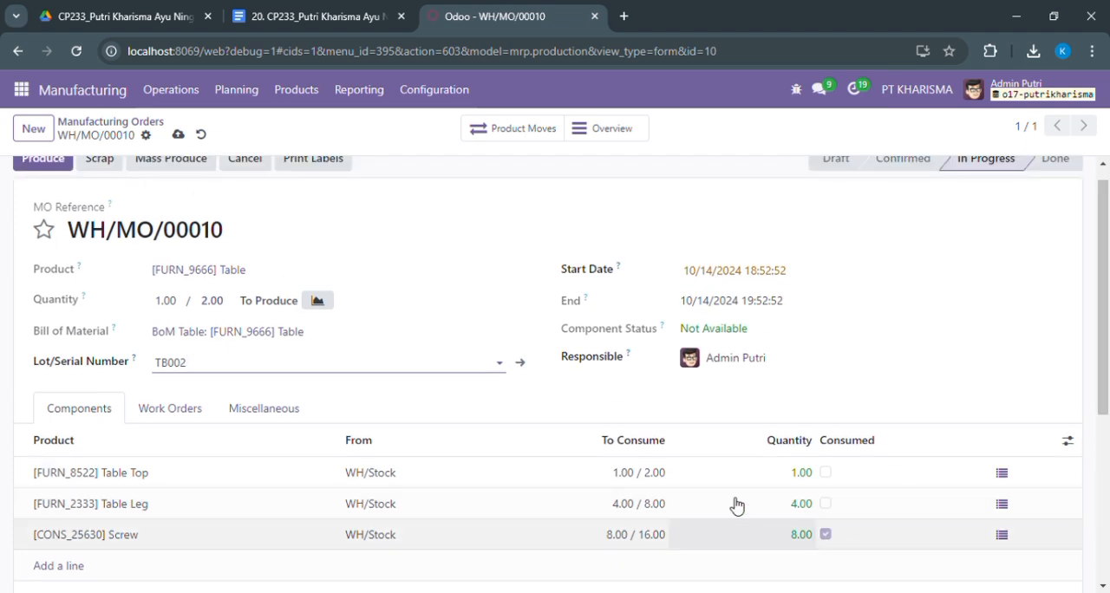
left_click(825, 535)
left_click(828, 504)
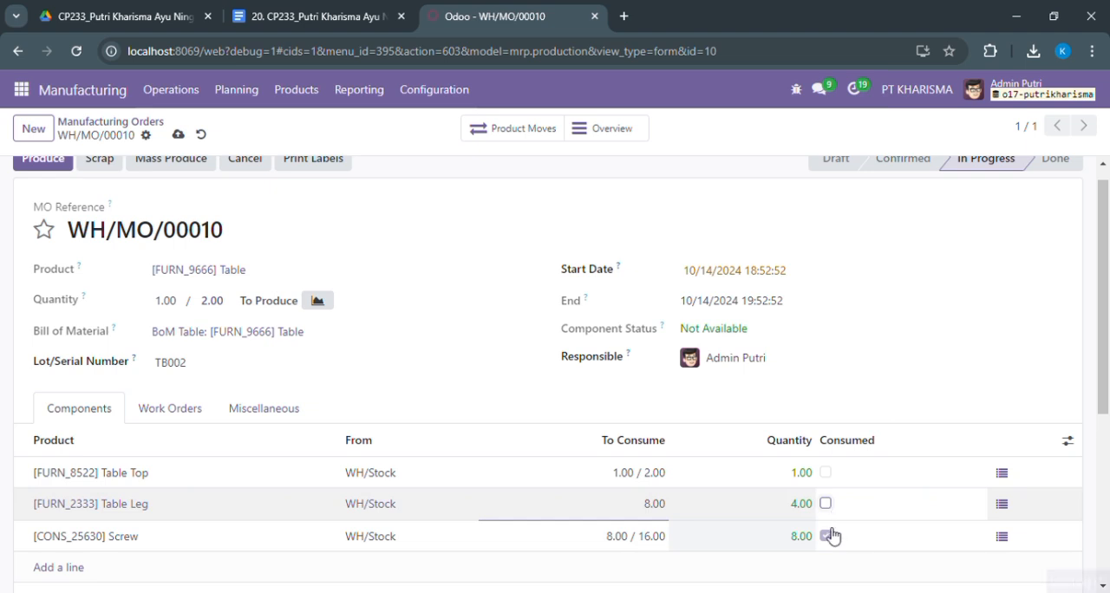
left_click(831, 537)
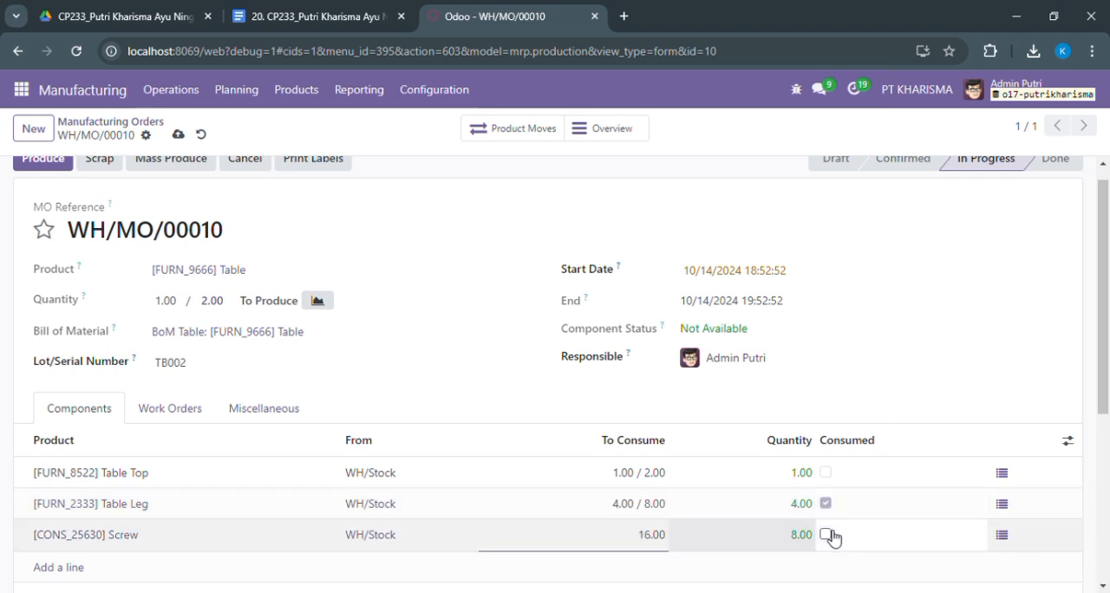
left_click(827, 504)
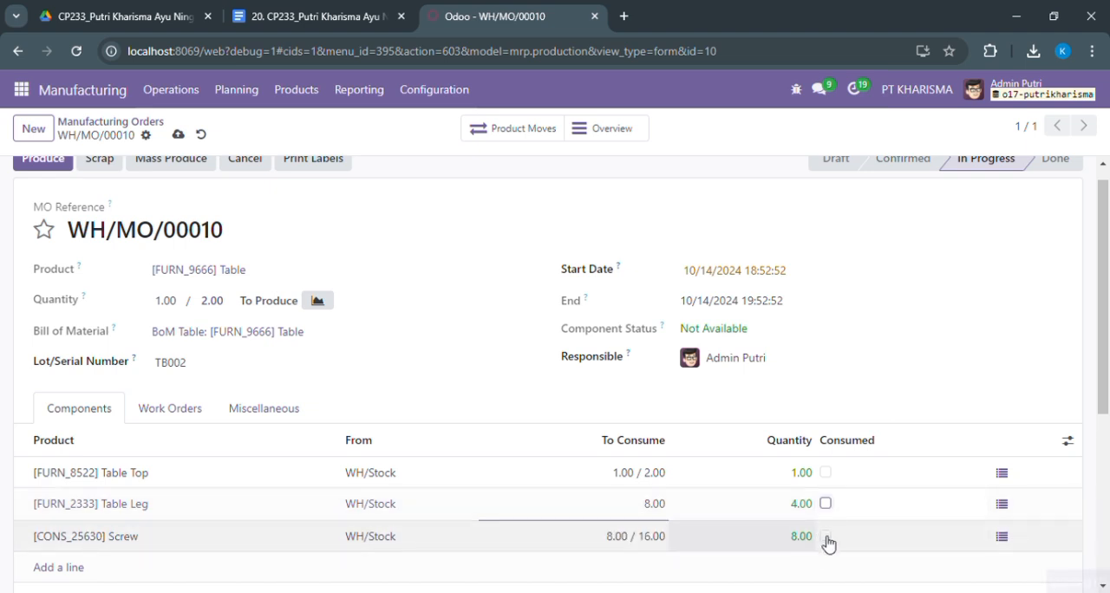
left_click(826, 536)
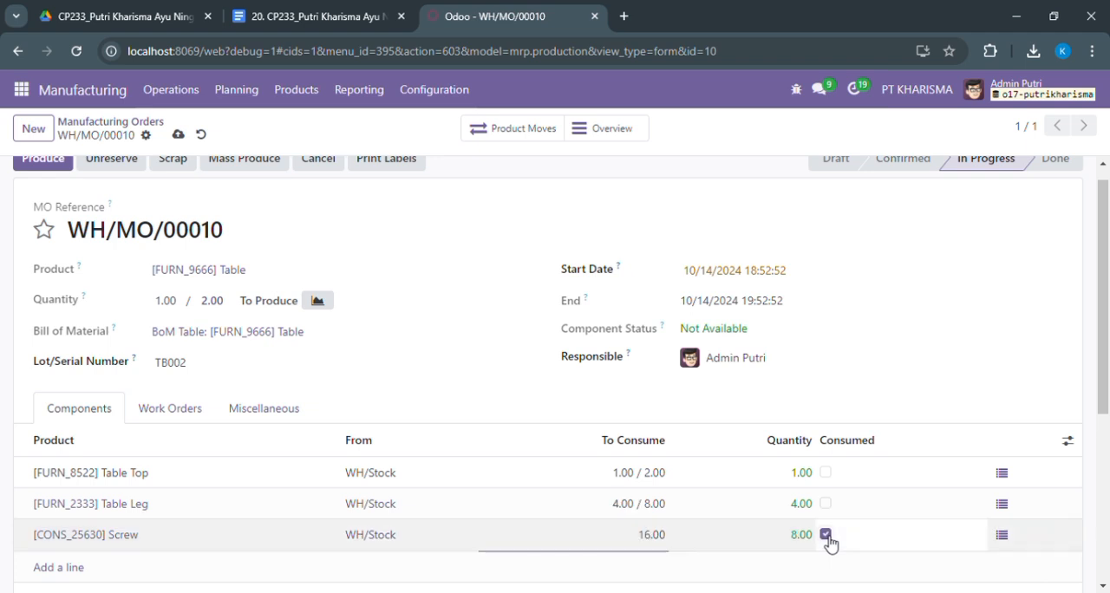
left_click(827, 503)
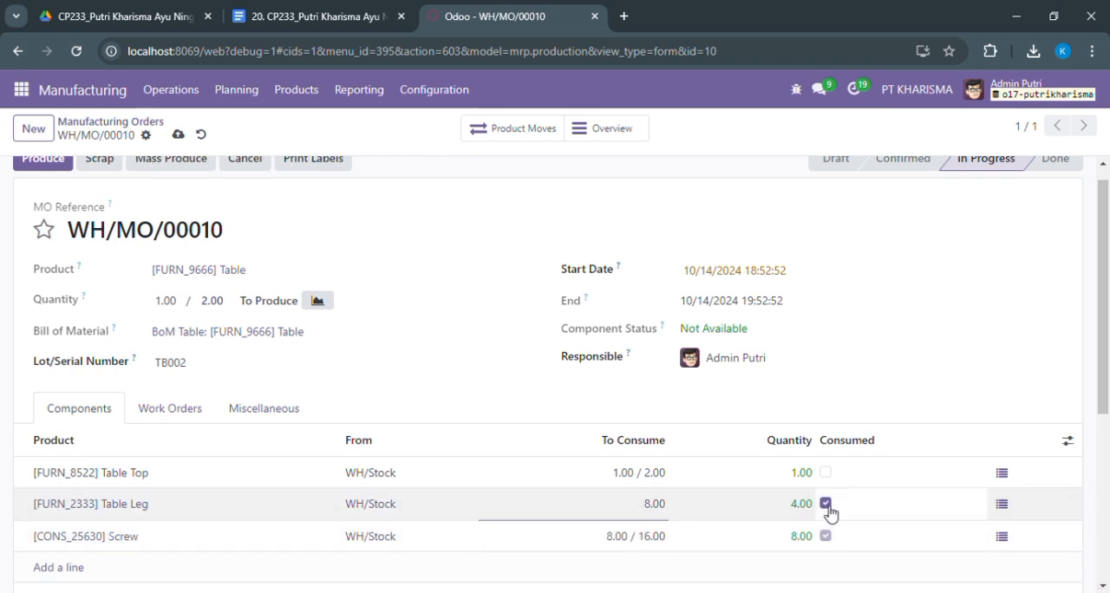
left_click(827, 475)
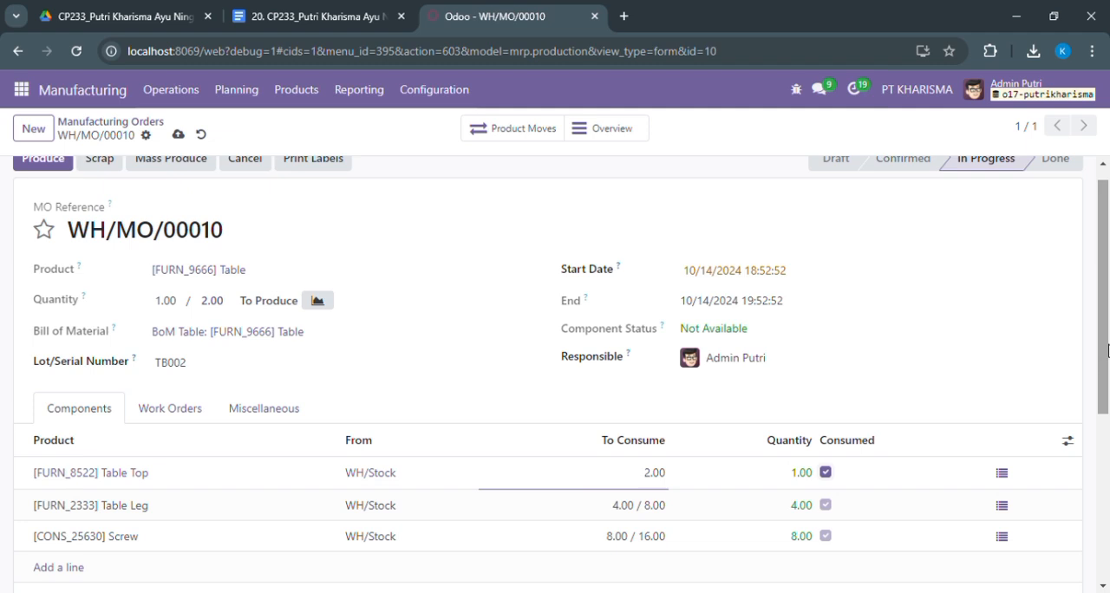
Inspect the stock location and serial number picked for the Table Top component, and close its details
scroll(1107, 350, "down", 1)
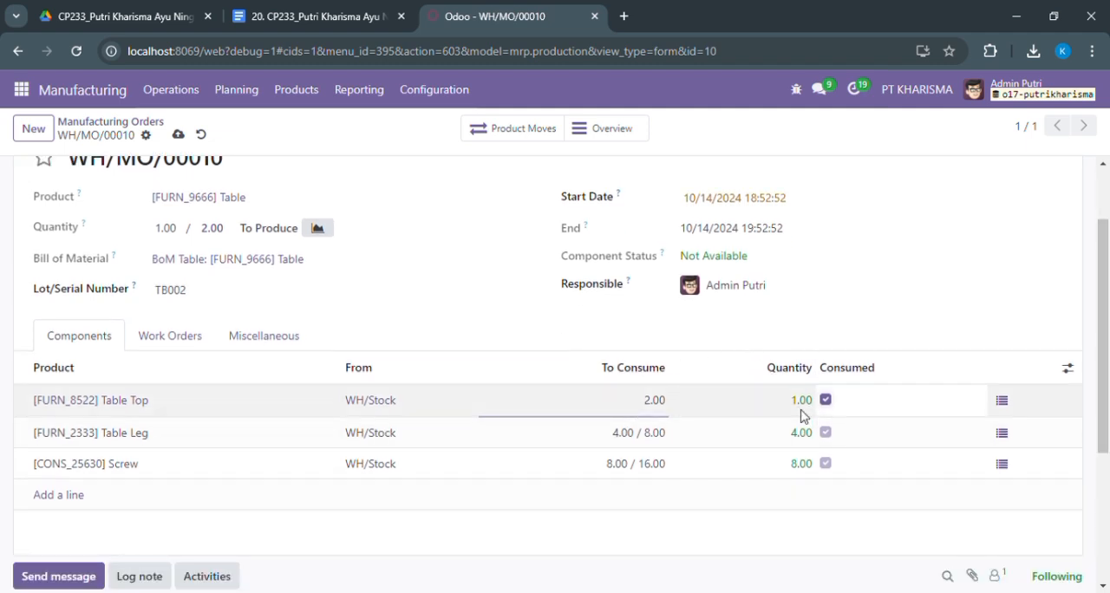
left_click(1002, 401)
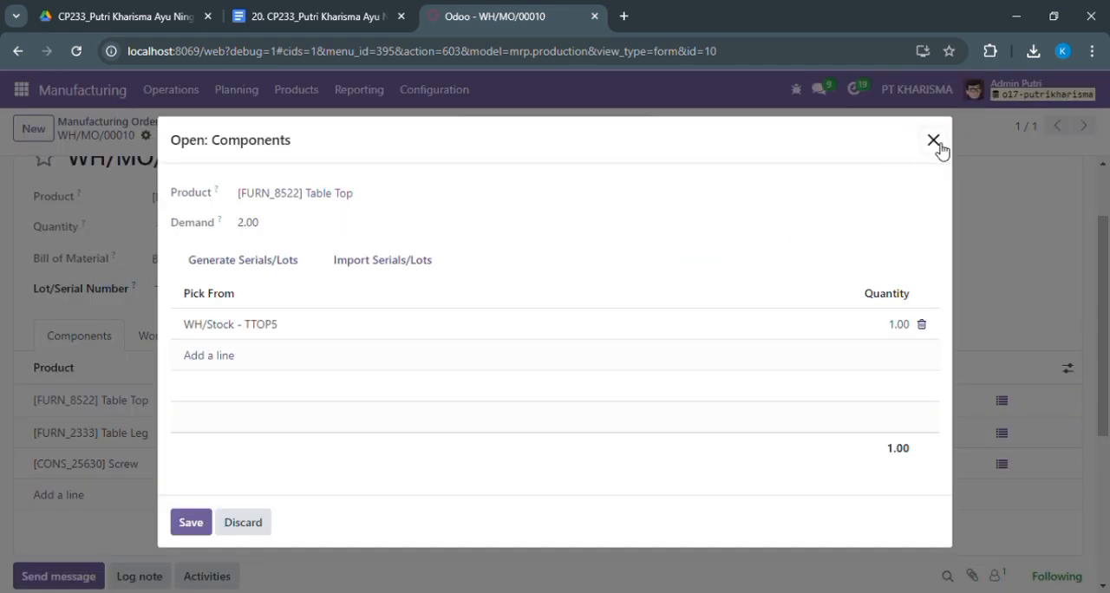
left_click(934, 141)
Produce the manufacturing order without creating a backorder for the remaining quantity, and review the completed order
scroll(1109, 300, "up", 1)
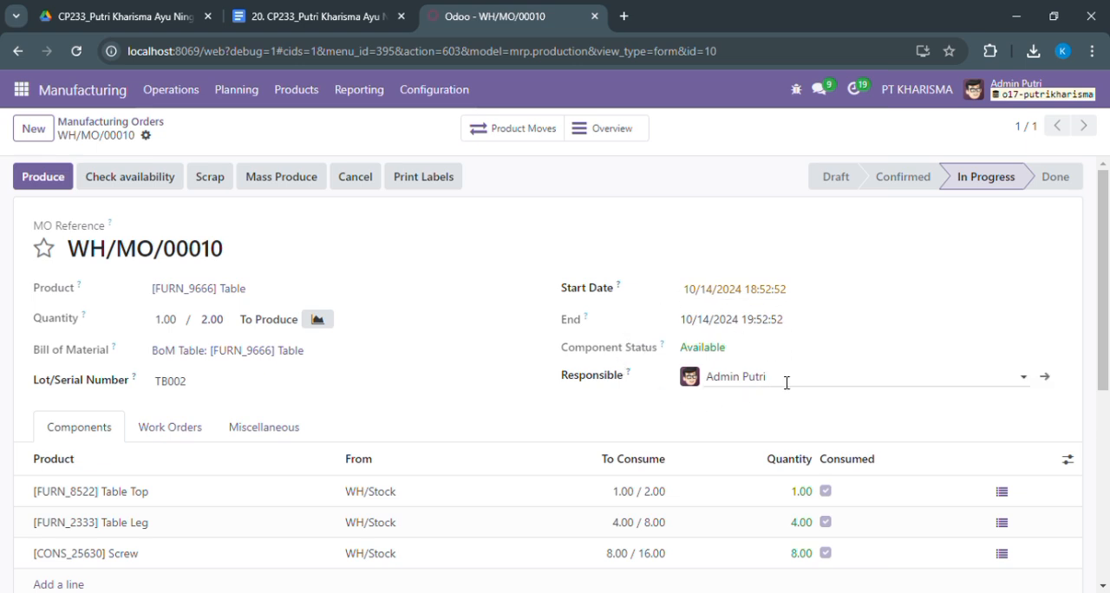
left_click(26, 178)
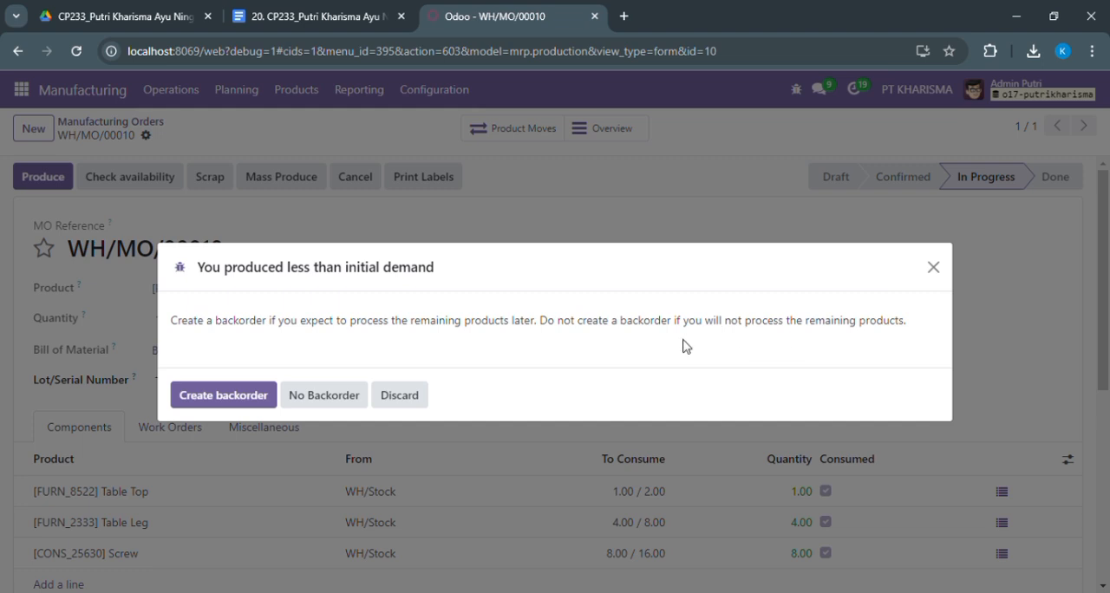
left_click(330, 396)
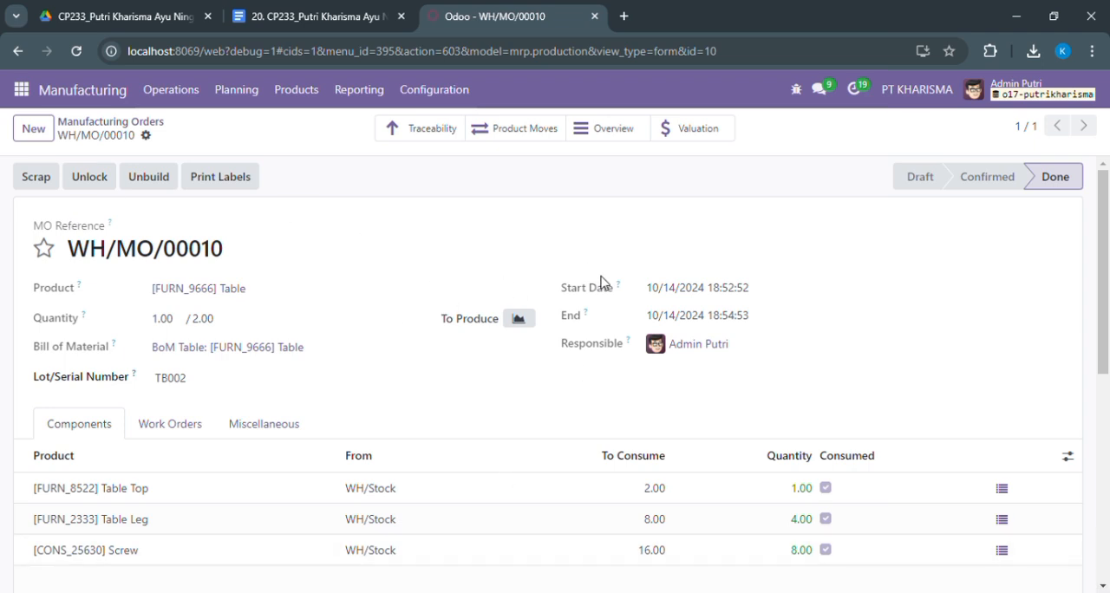
scroll(1077, 347, "down", 3)
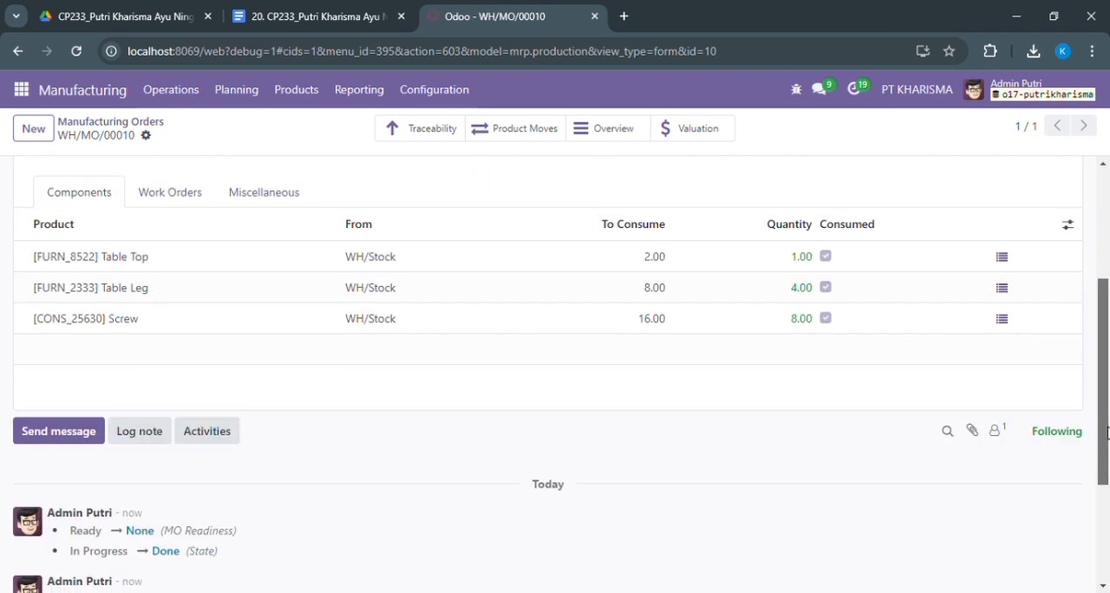
scroll(1078, 268, "up", 3)
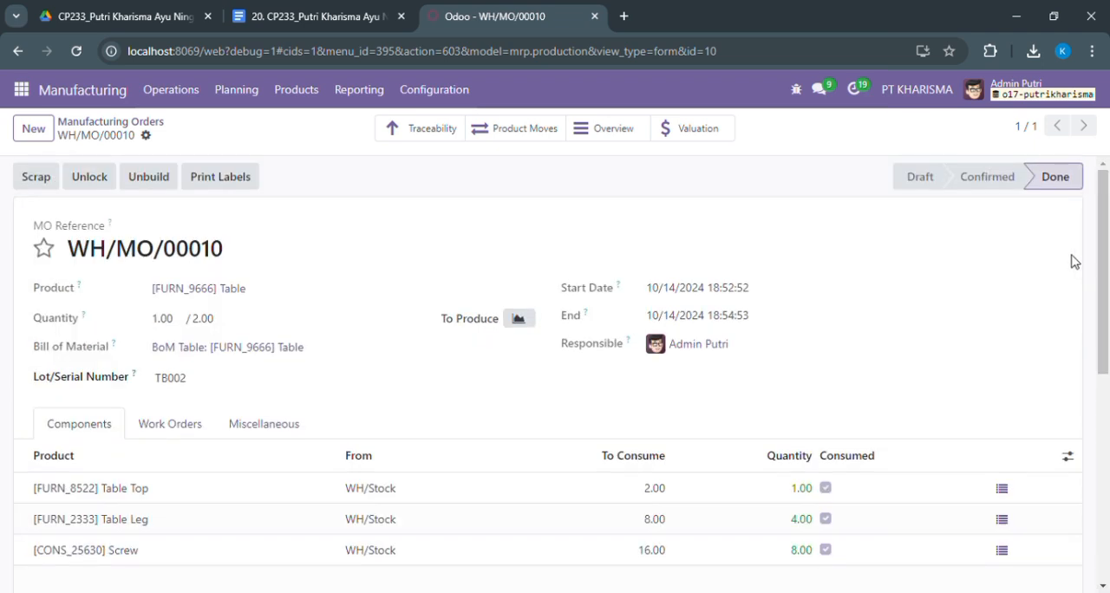
Search the Manufacturing product list for TABLE to check the stock of the table and its components
left_click(294, 93)
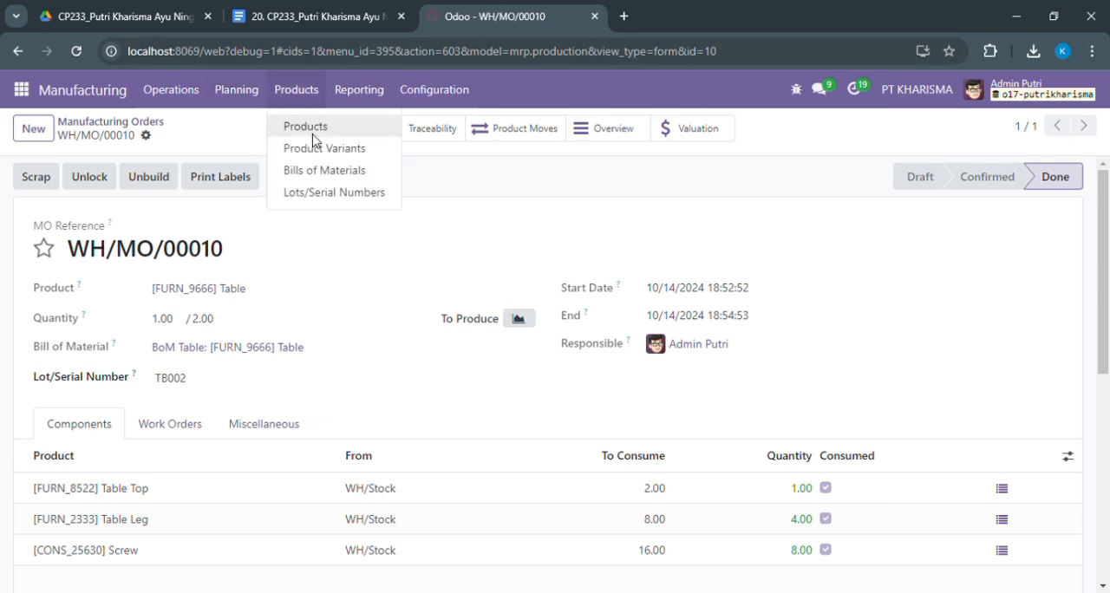
left_click(305, 127)
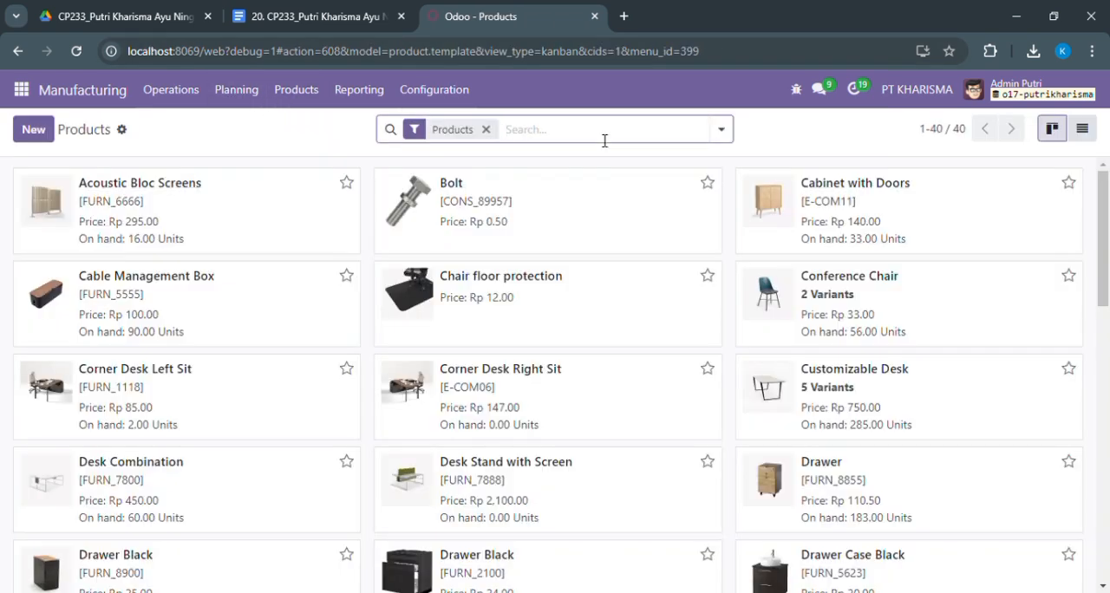
type("TABLE")
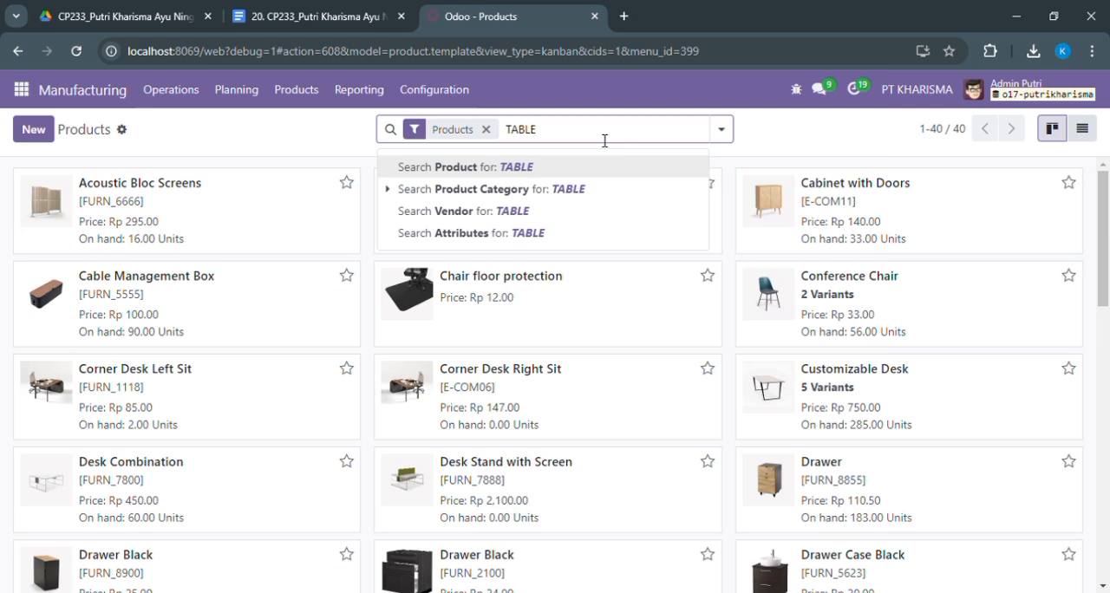
key("Return")
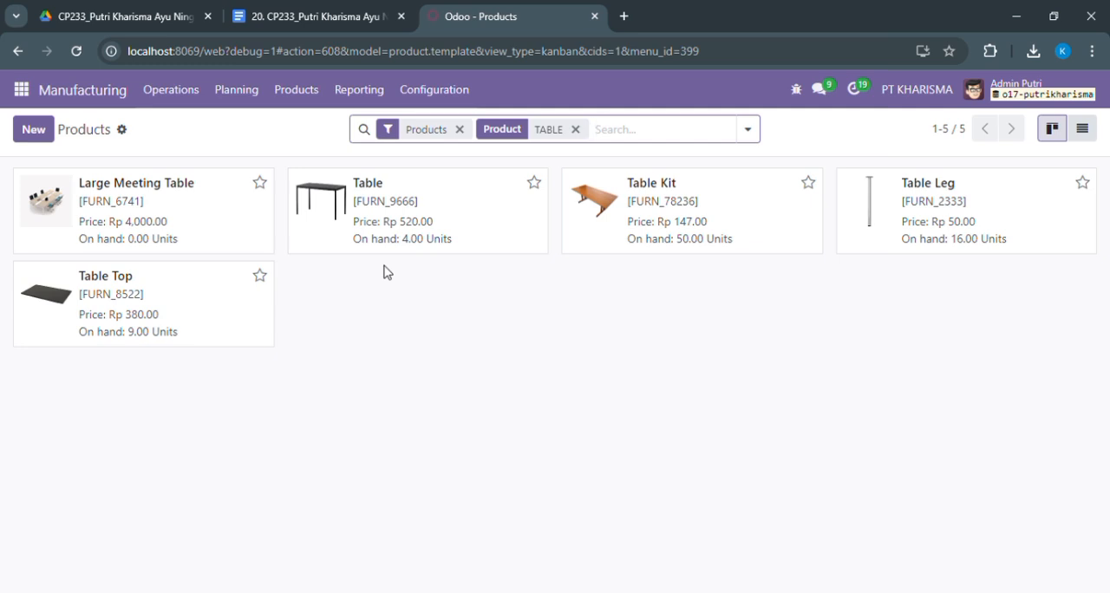
Switch to the Inventory app and search its product list for SCREW
left_click(21, 90)
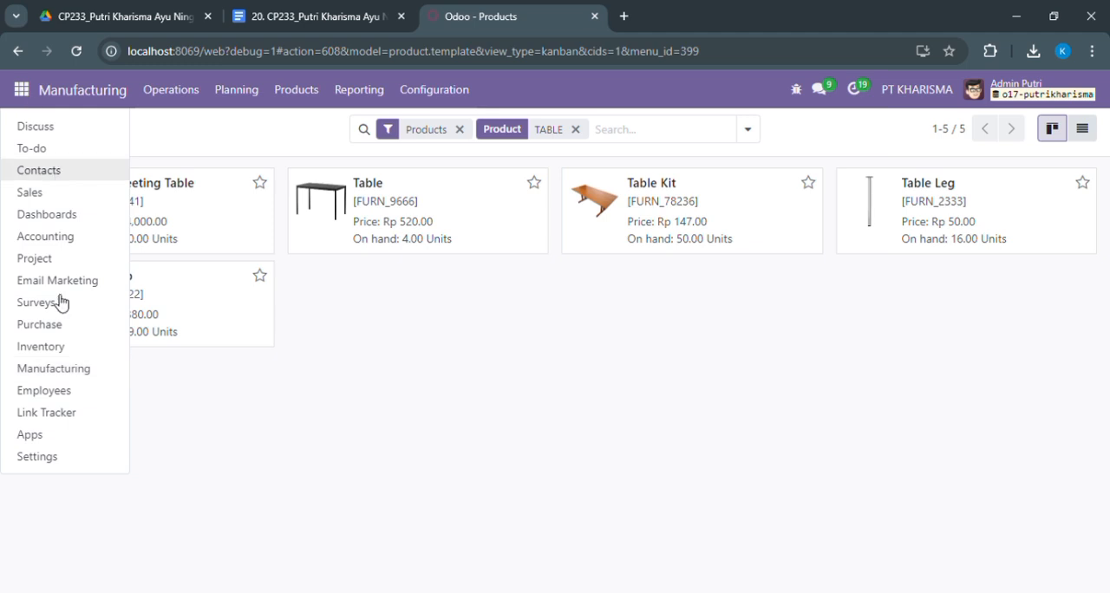
left_click(55, 352)
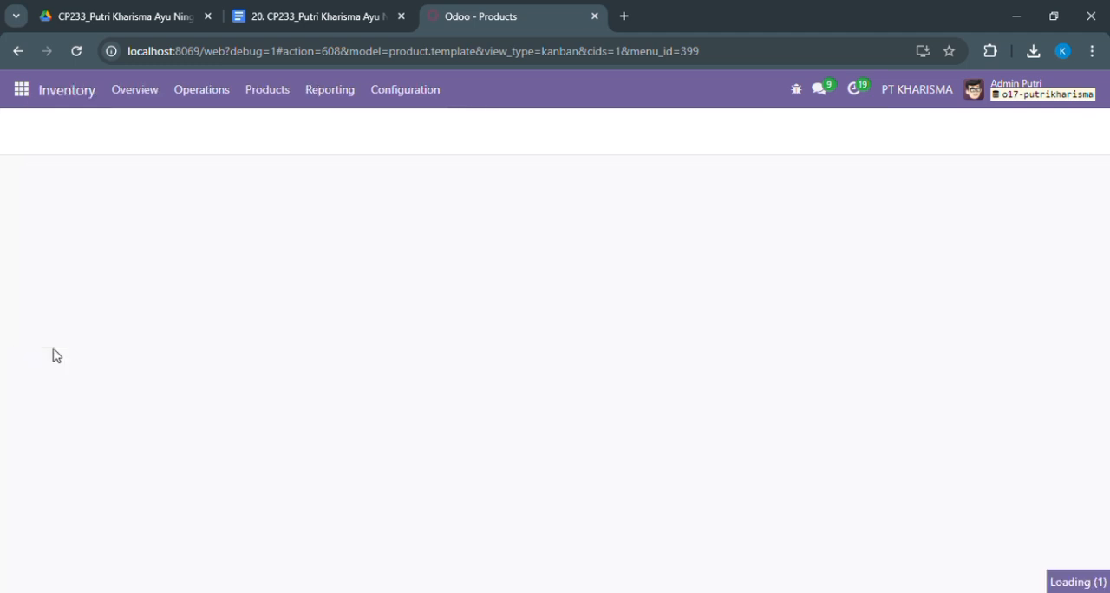
left_click(272, 98)
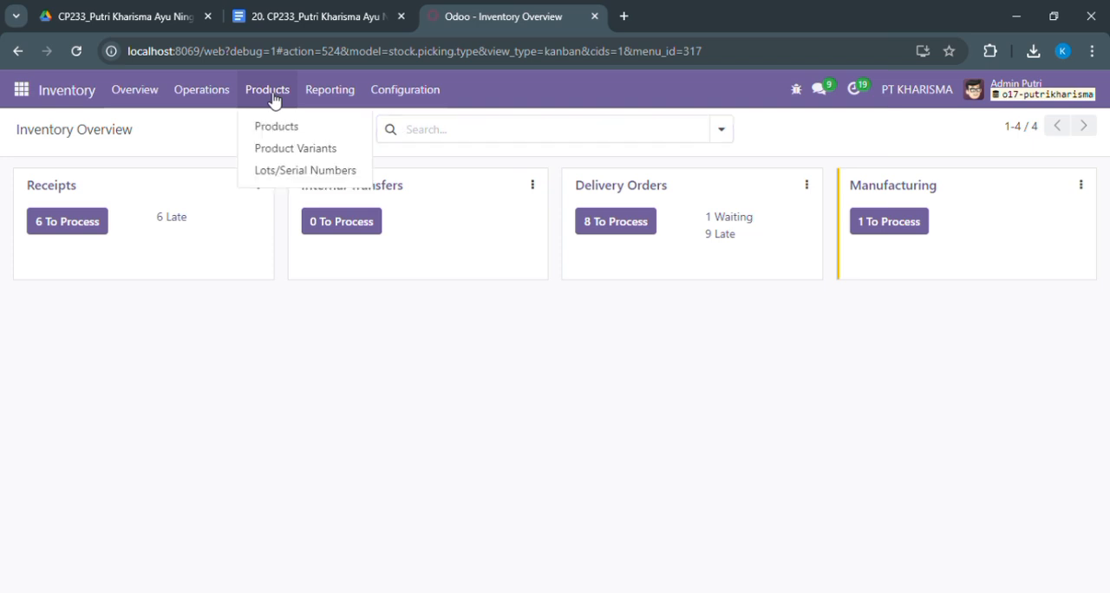
left_click(279, 131)
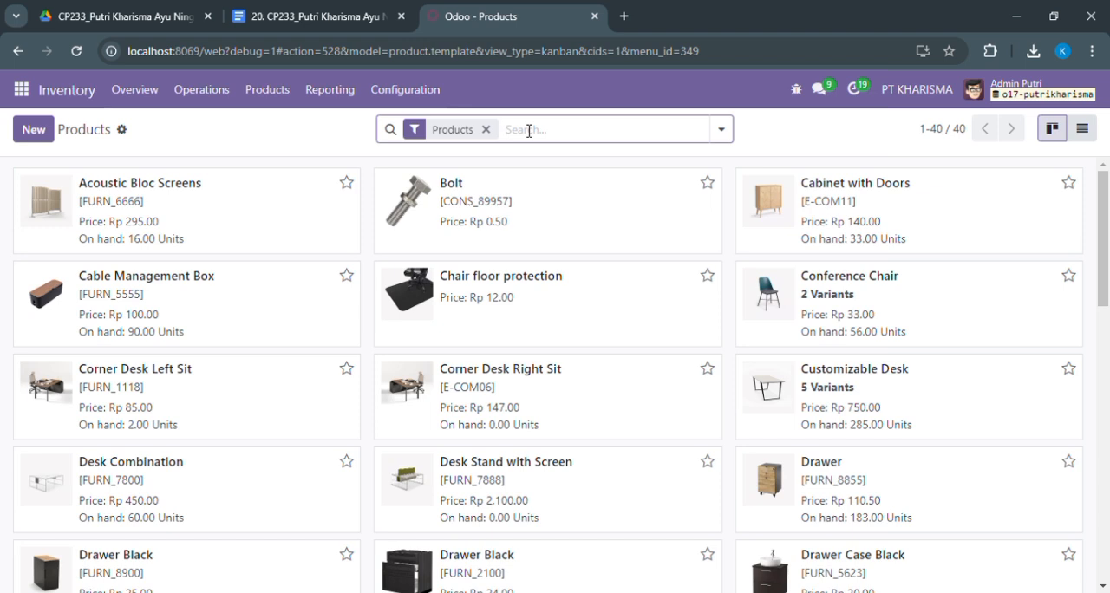
type("SCREW")
key("Return")
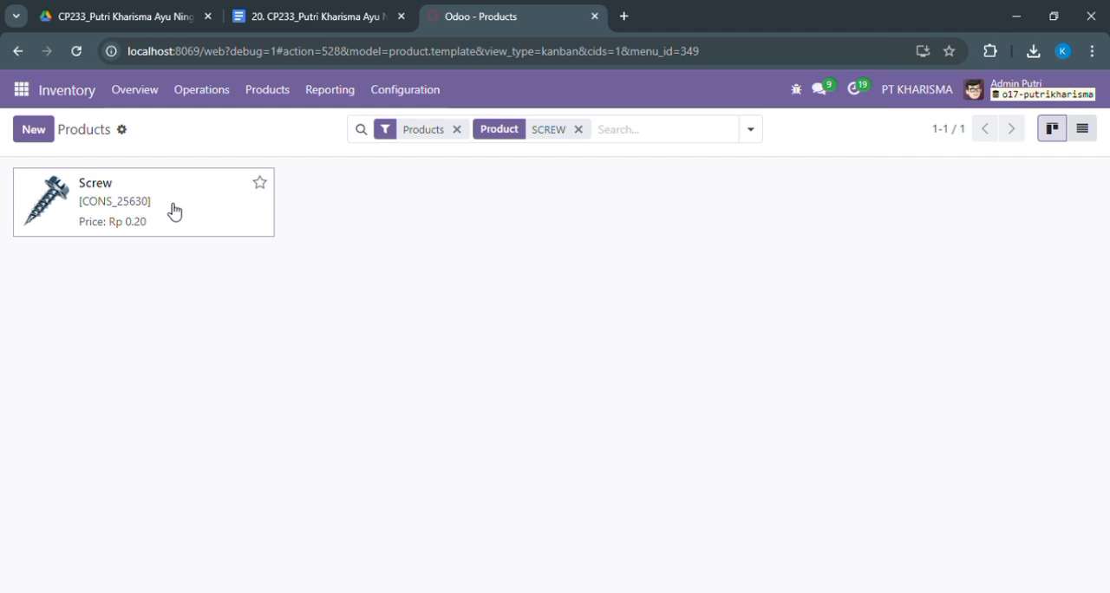
Open the Screw product and check whether reordering rules are available among its additional linked records
left_click(171, 210)
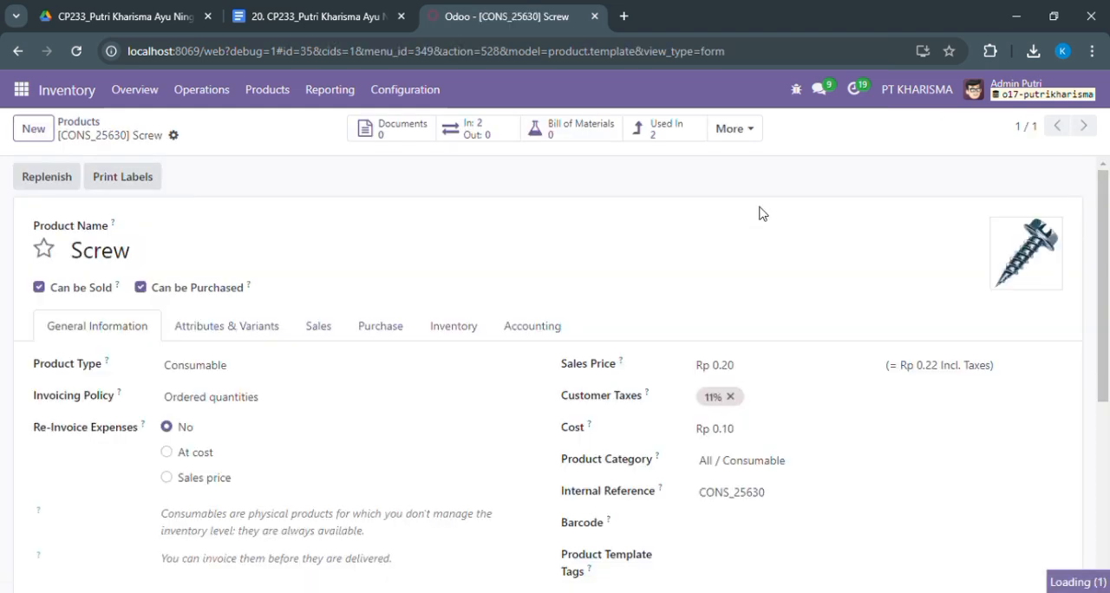
left_click(737, 137)
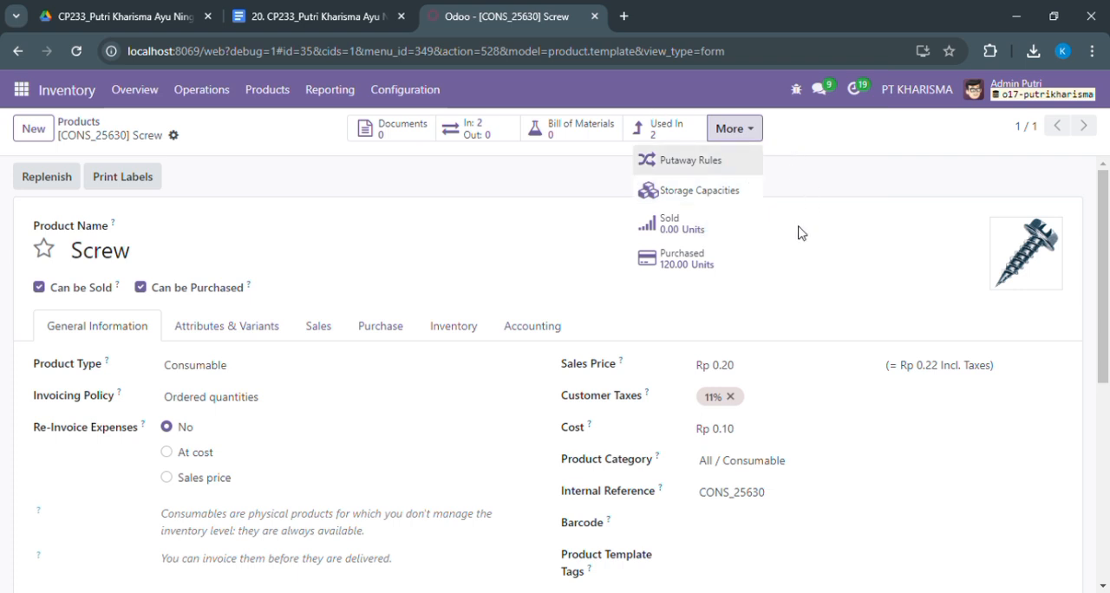
left_click(791, 180)
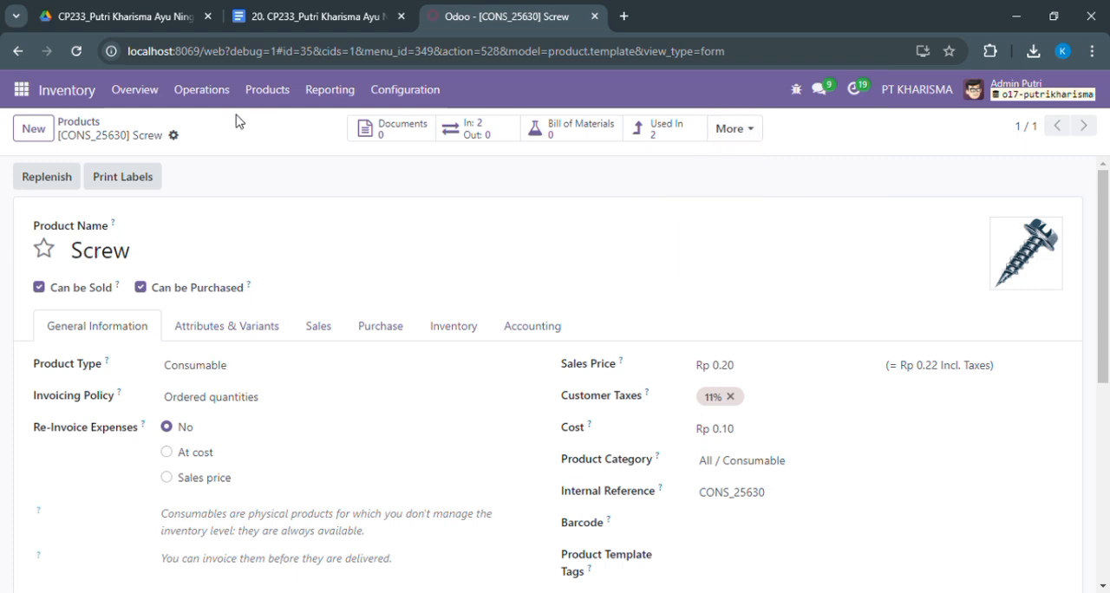
Go back to the product list, replace the search with TABLE LEG and open the Table Leg product
left_click(84, 128)
left_click(578, 129)
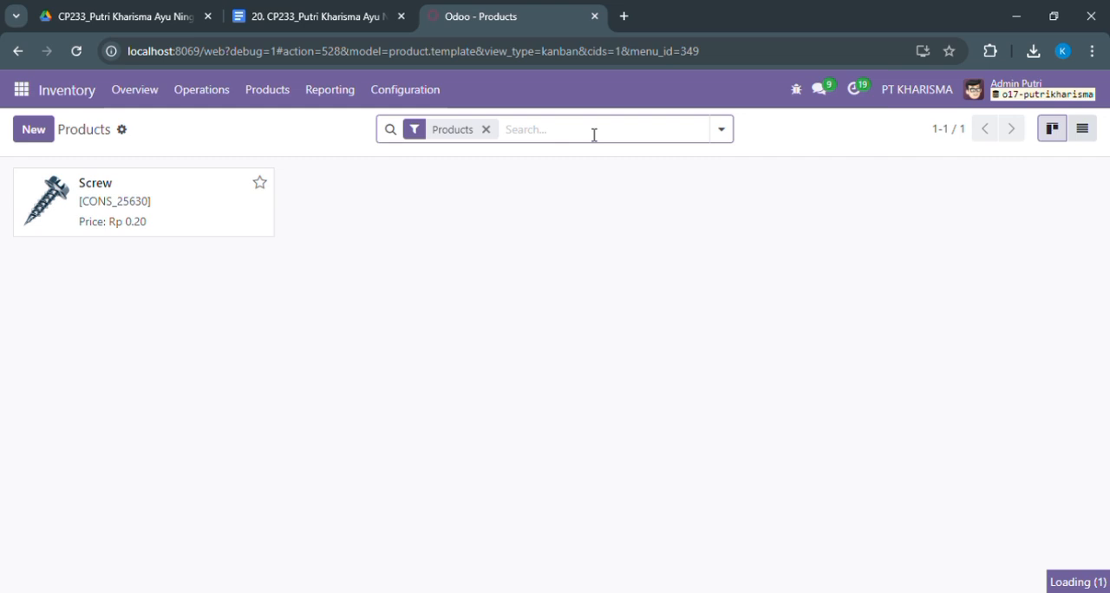
type("TABLE LEG")
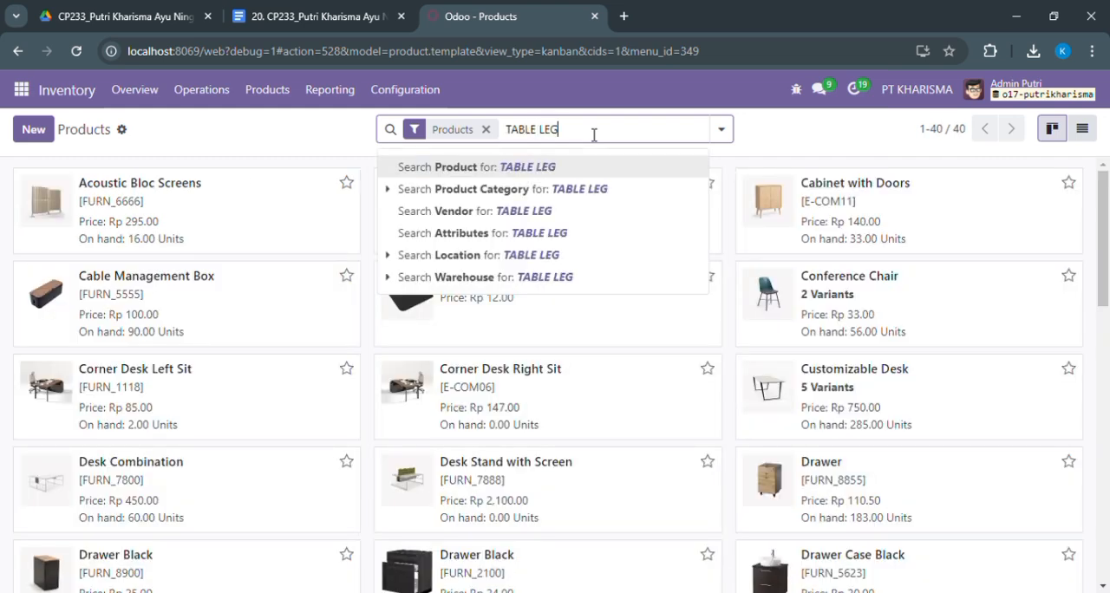
key("Return")
left_click(225, 224)
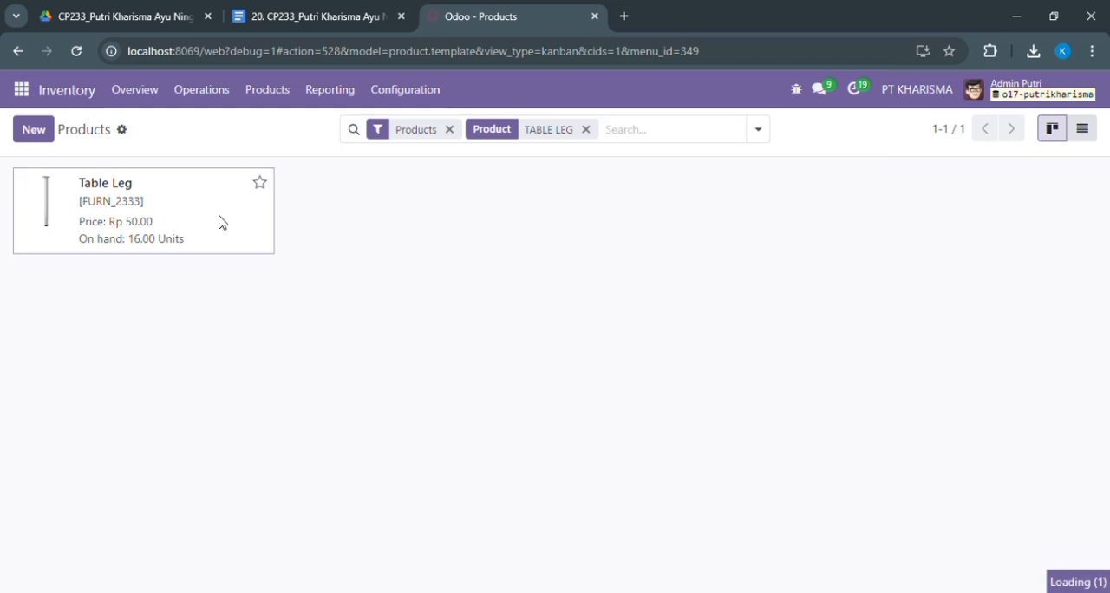
Create a reordering rule for Table Leg with a minimum quantity of 5 and a maximum quantity of 25
left_click(736, 129)
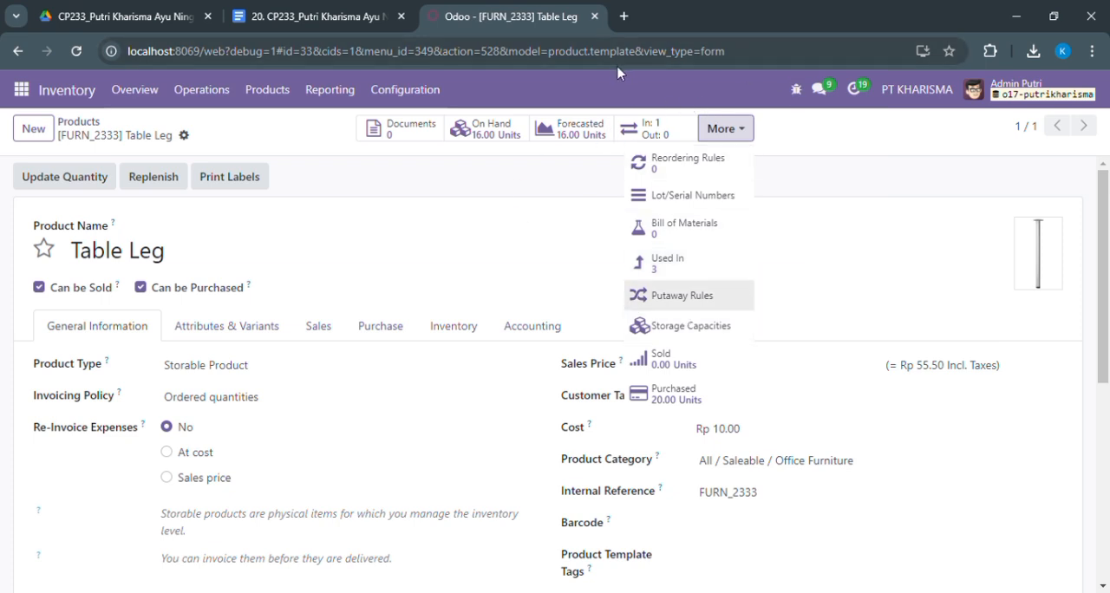
left_click(649, 165)
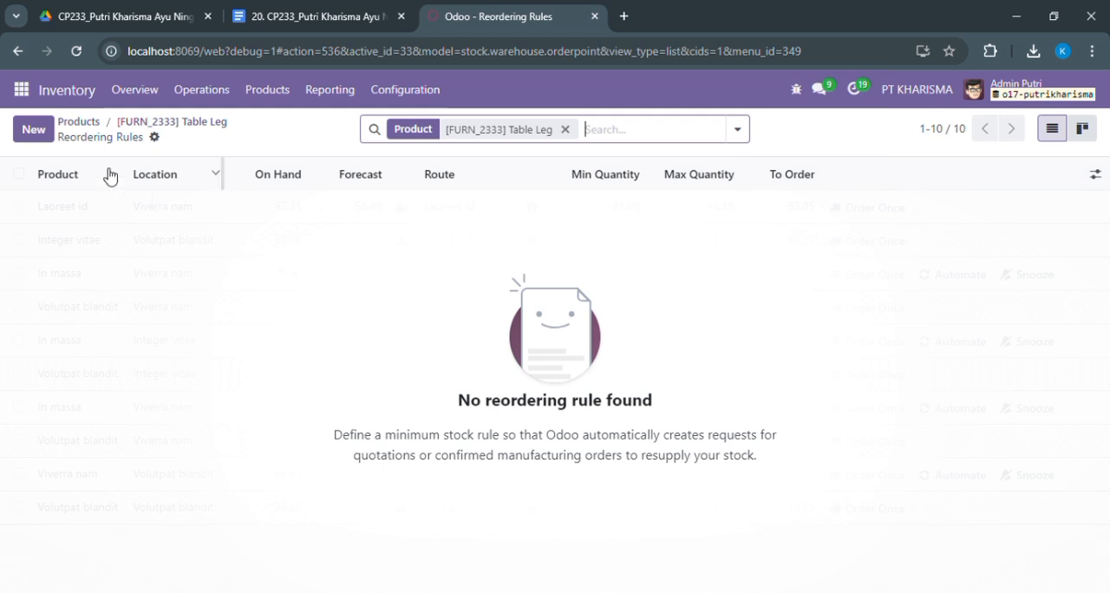
left_click(47, 139)
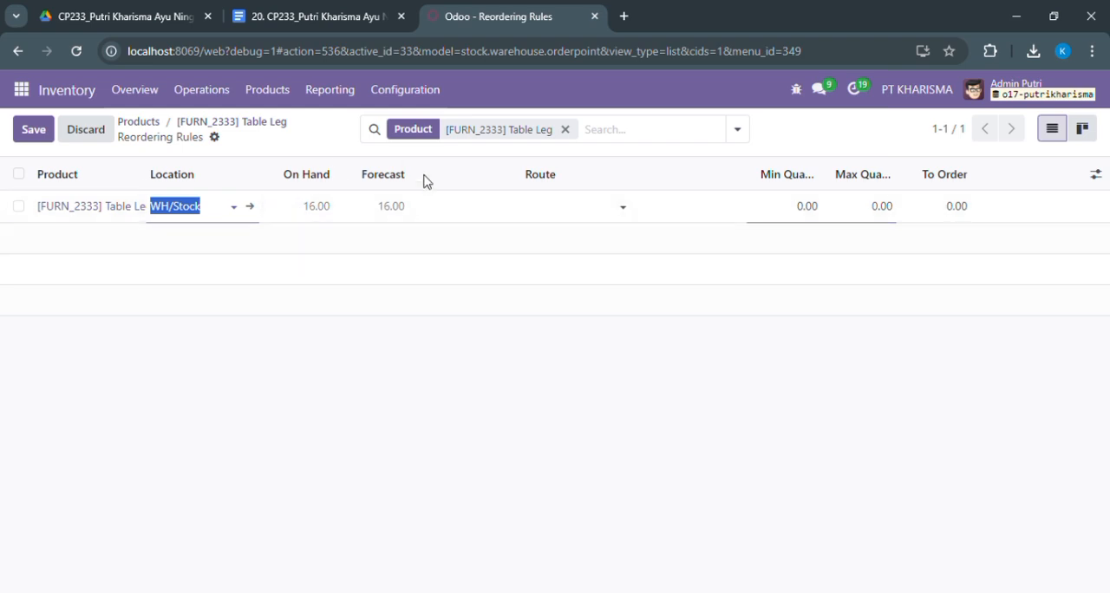
left_click(795, 214)
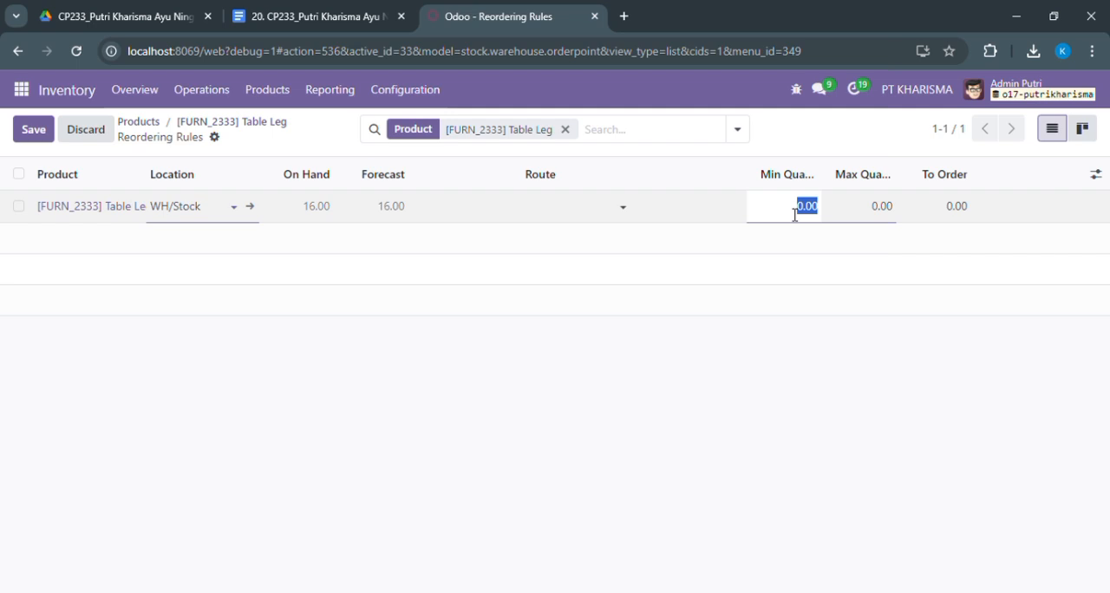
type("5")
left_click(872, 208)
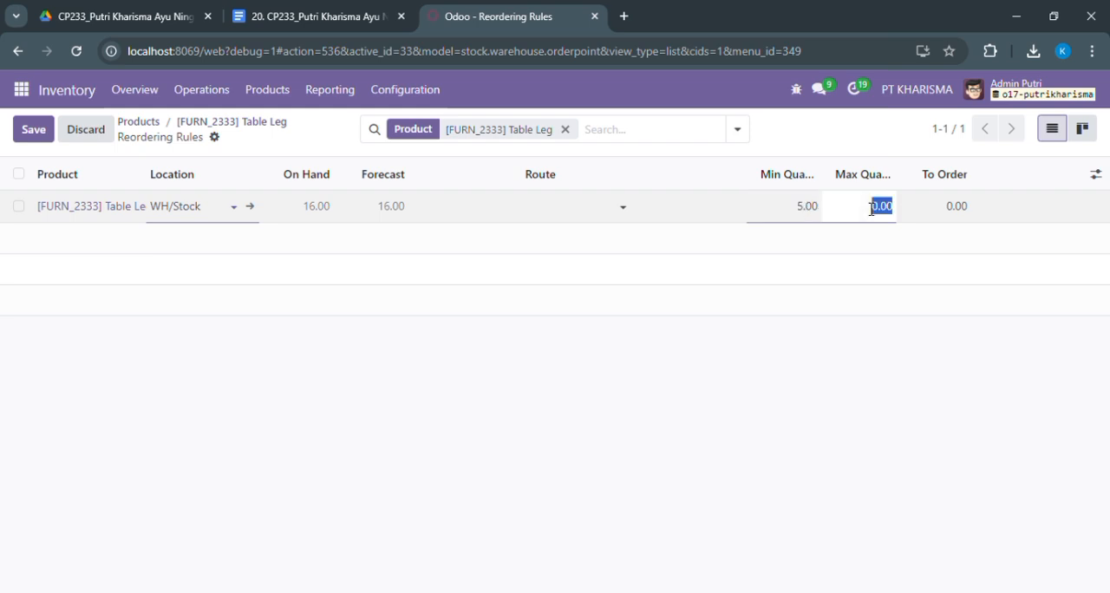
type("20")
key("Return")
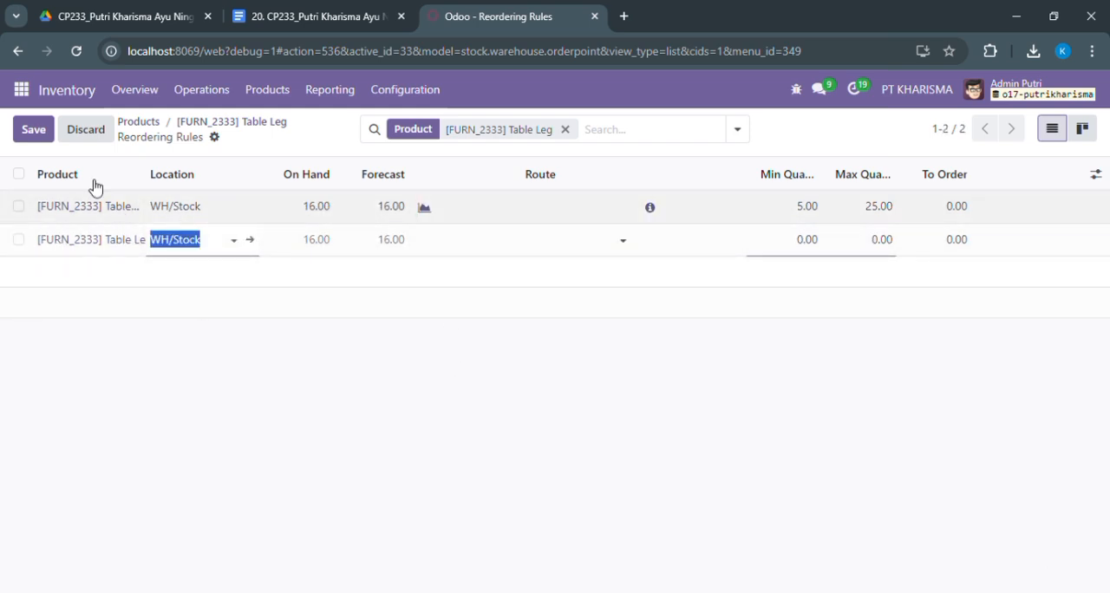
left_click(38, 133)
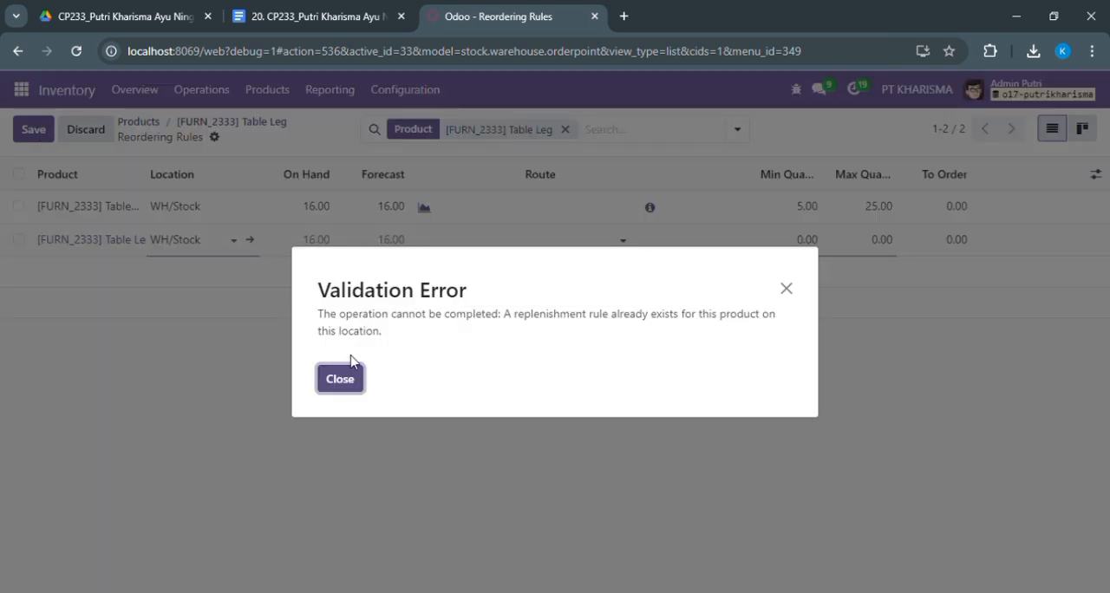
left_click(355, 378)
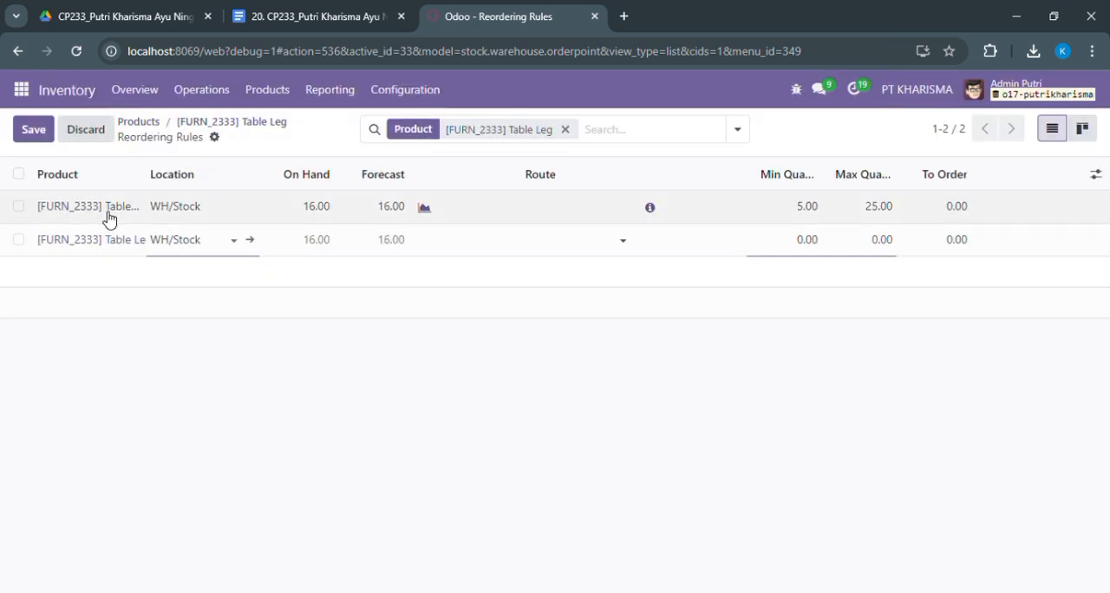
key("Escape")
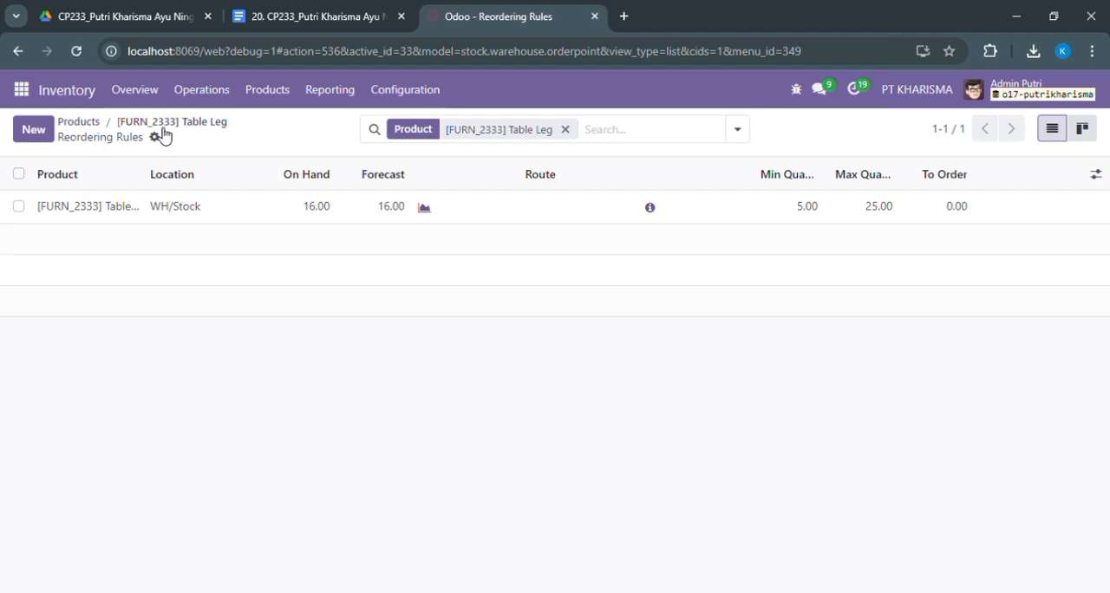
left_click(28, 129)
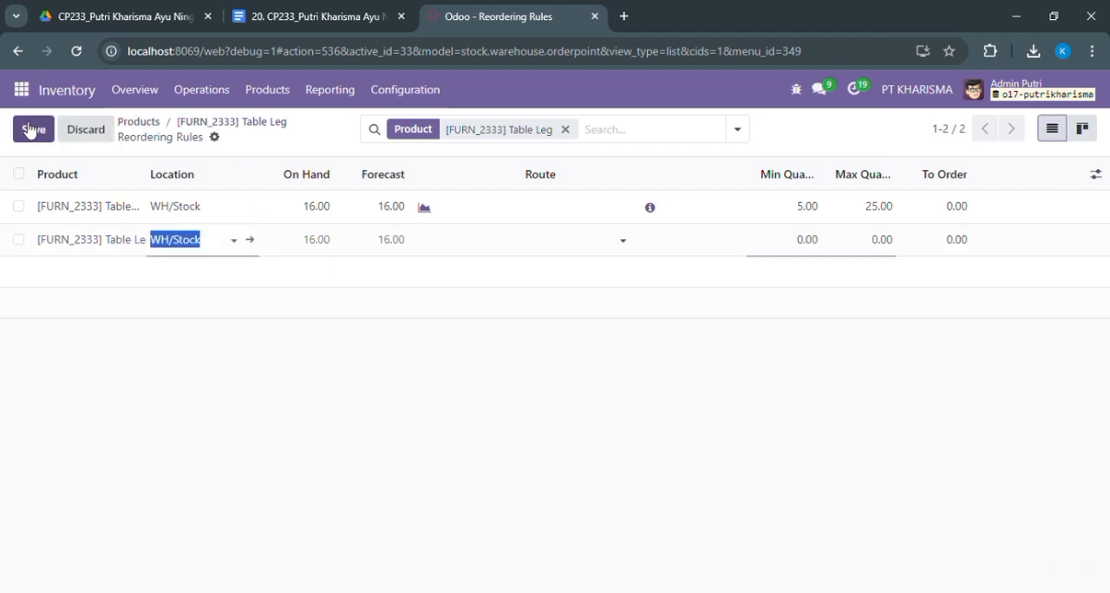
left_click(216, 349)
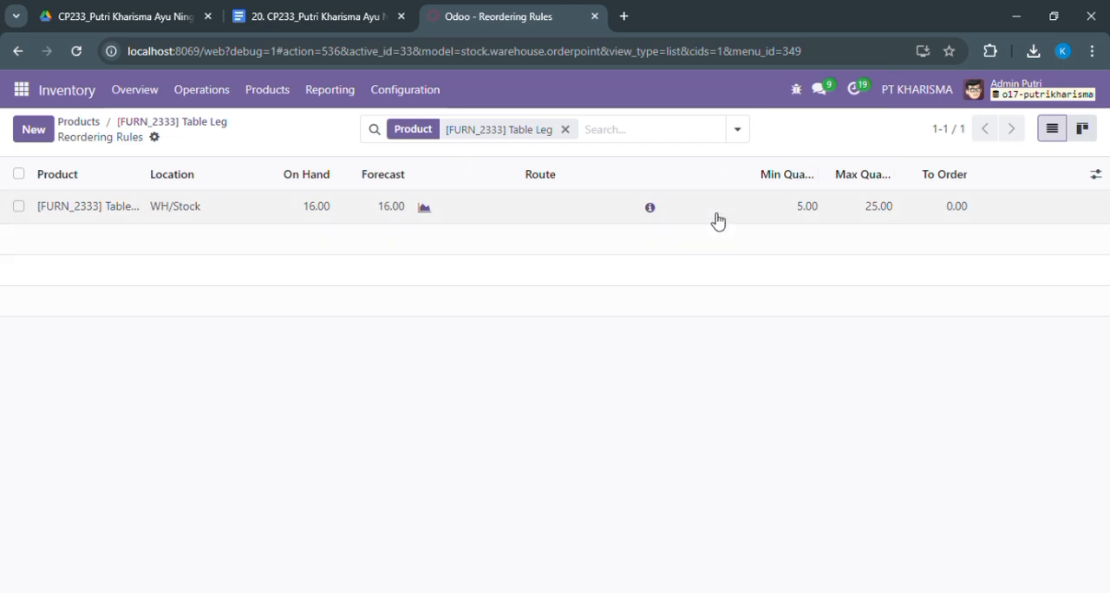
Set PT Pratama as the supplier in the replenishment information of the Table Leg reordering rule
left_click(649, 208)
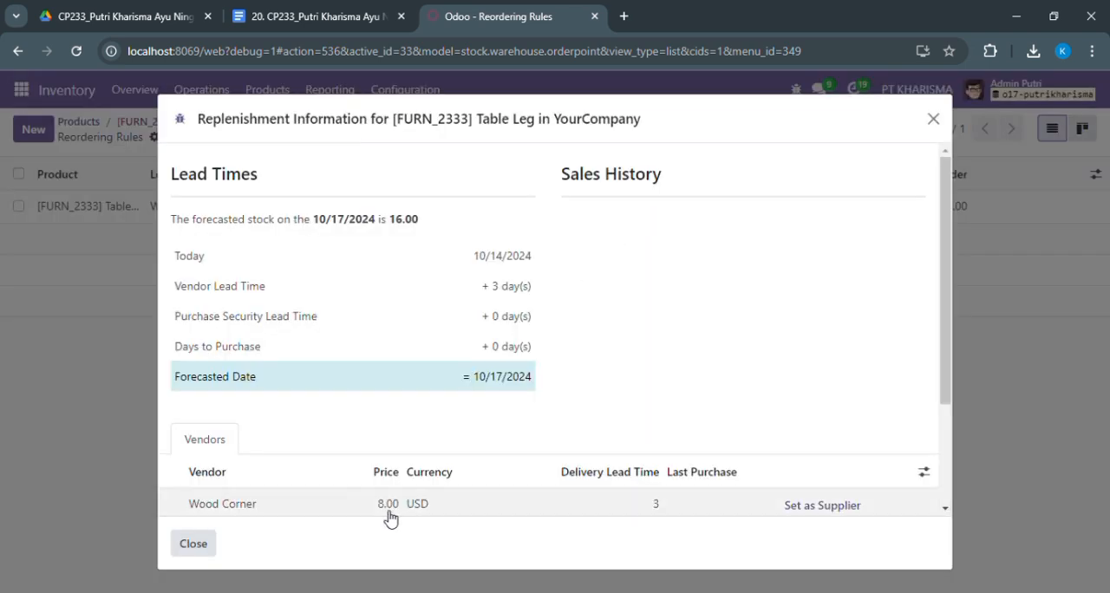
left_click_drag(949, 360, 945, 503)
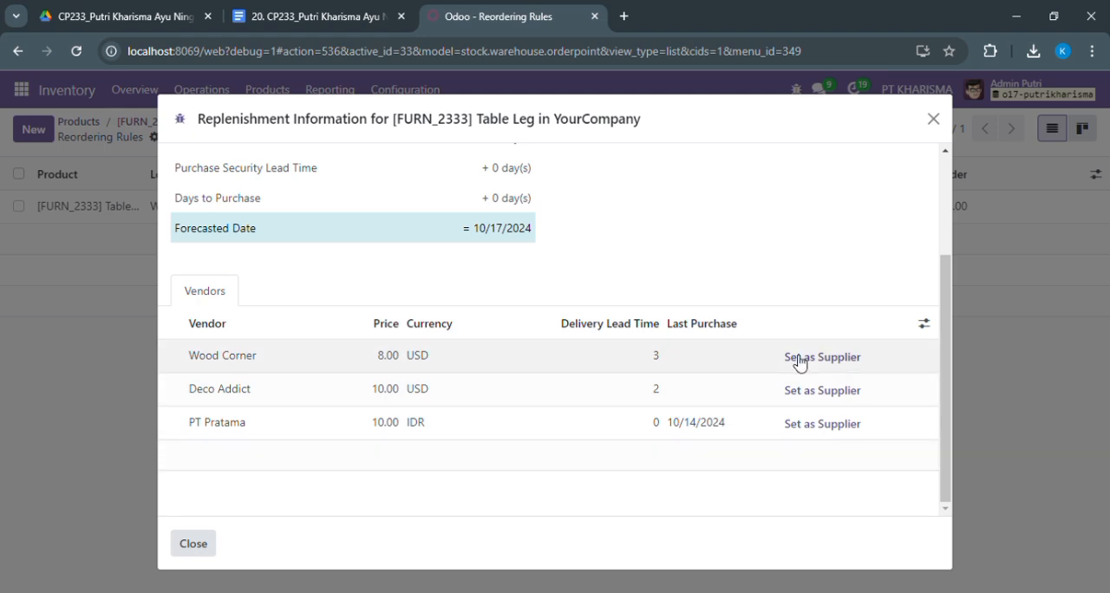
left_click(821, 424)
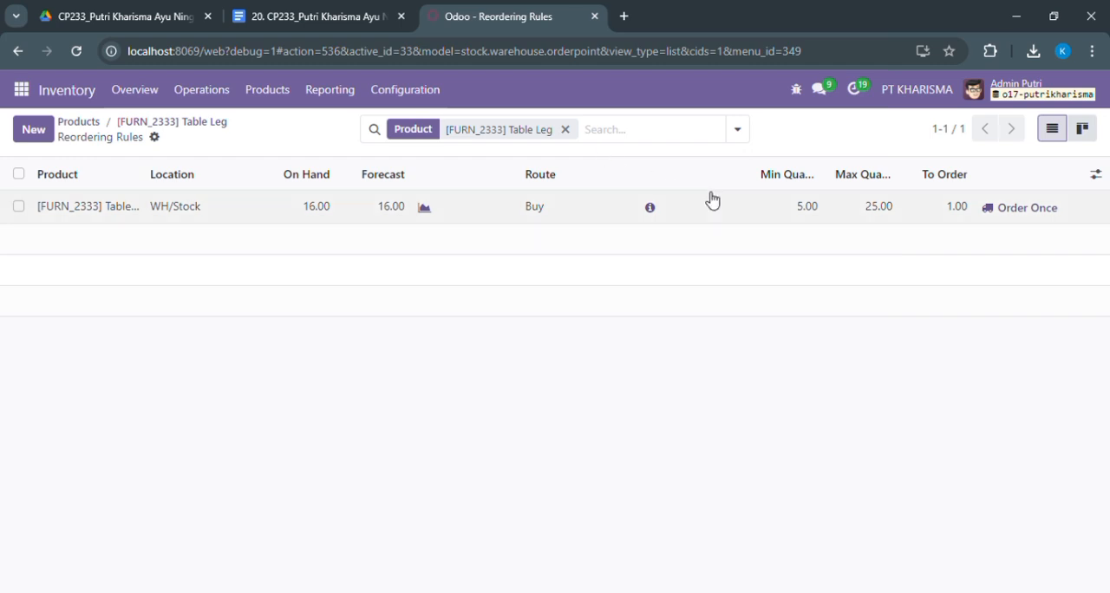
Review the lead times and vendor list in the Table Leg rule's replenishment information, and close it
left_click(649, 207)
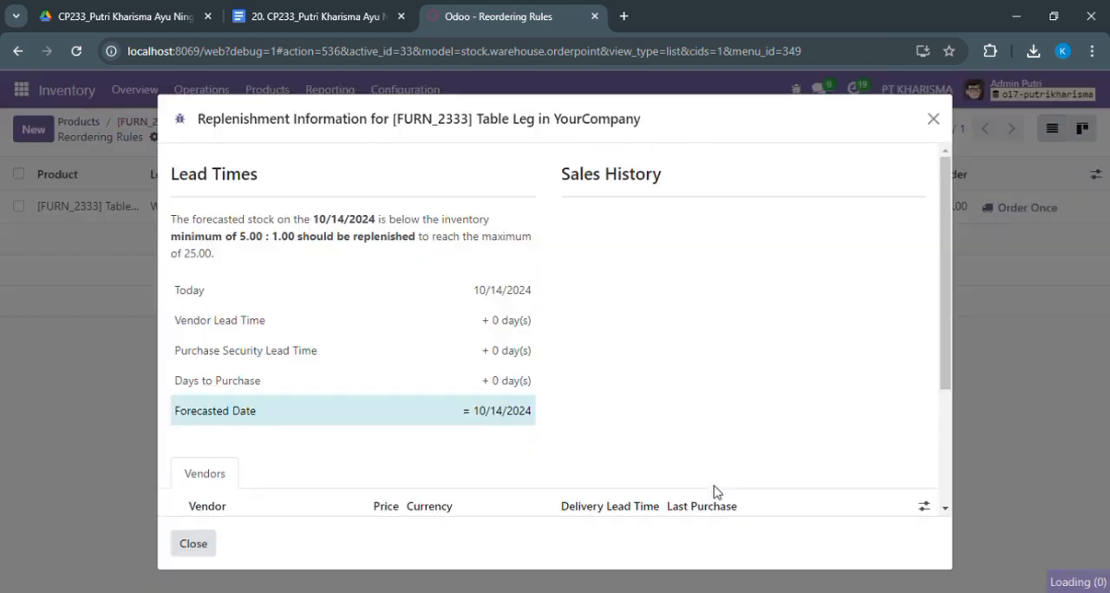
left_click_drag(949, 322, 951, 461)
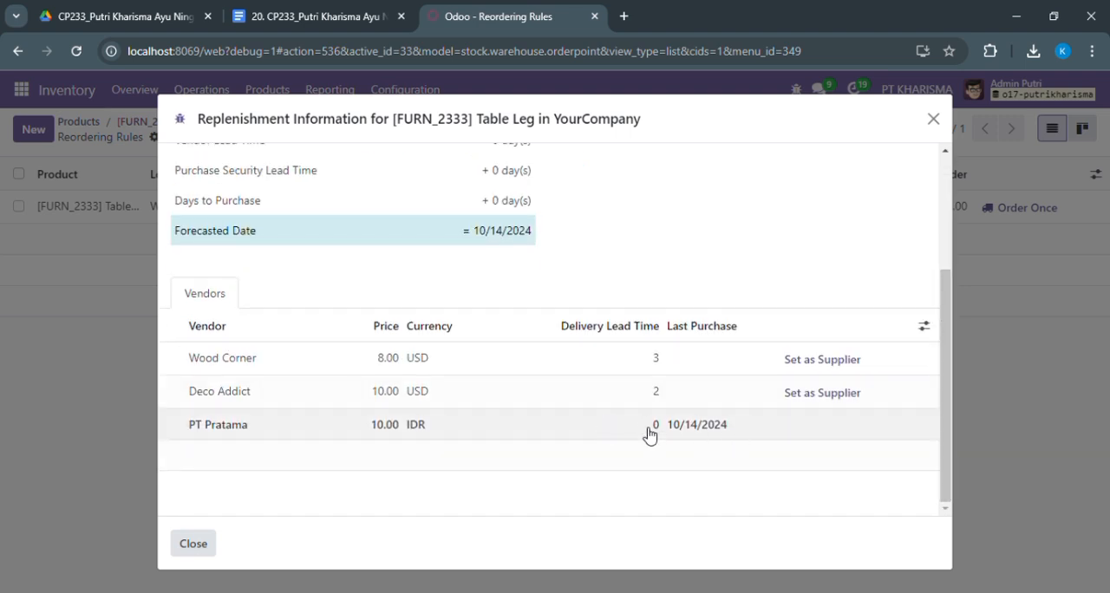
left_click(945, 125)
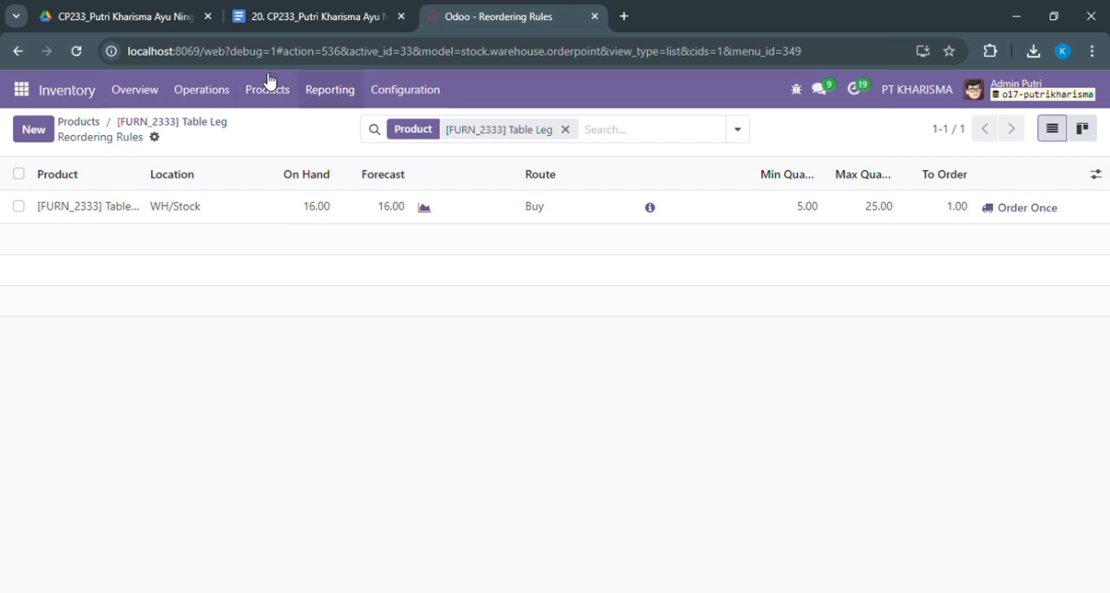
Open the Stock report, filter it by the All / Saleable / Office Furniture category, and widen the Product column to show full names
left_click(329, 98)
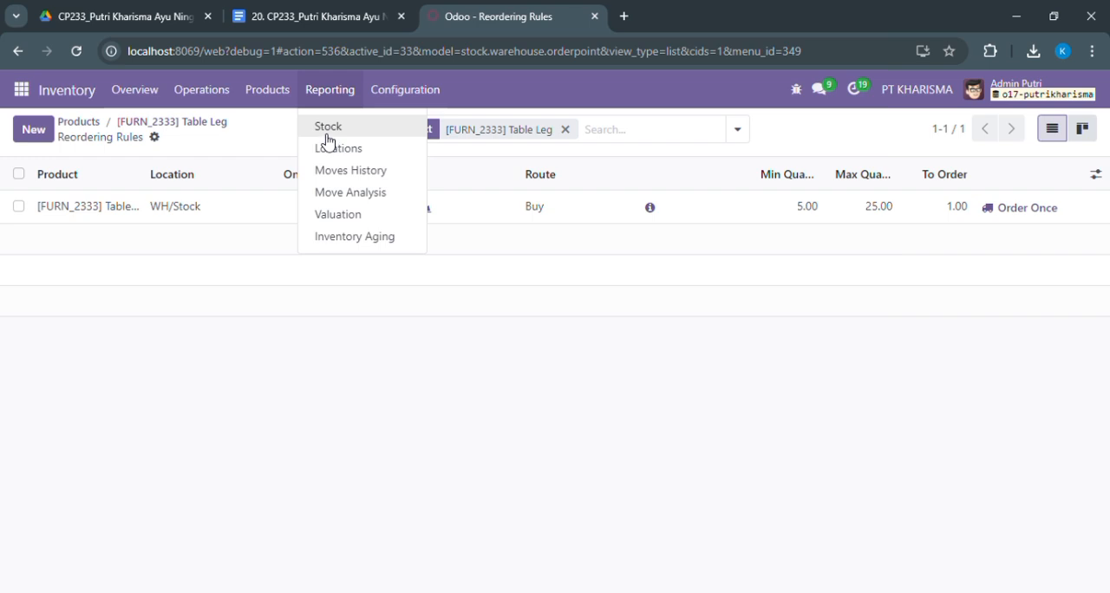
left_click(438, 391)
left_click(330, 95)
left_click(329, 127)
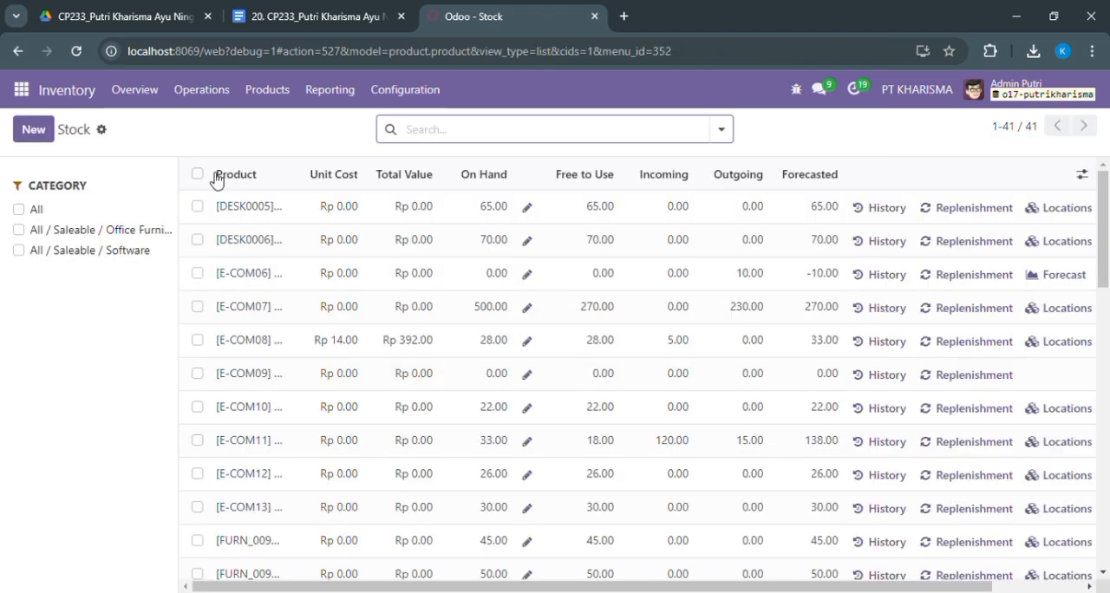
left_click(20, 231)
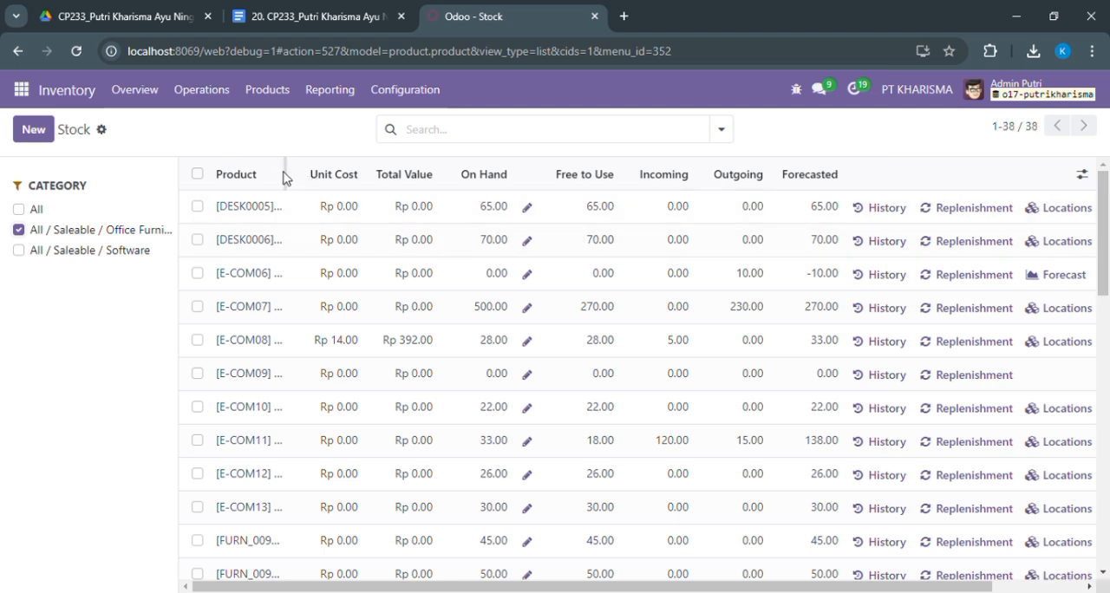
left_click_drag(293, 177, 461, 203)
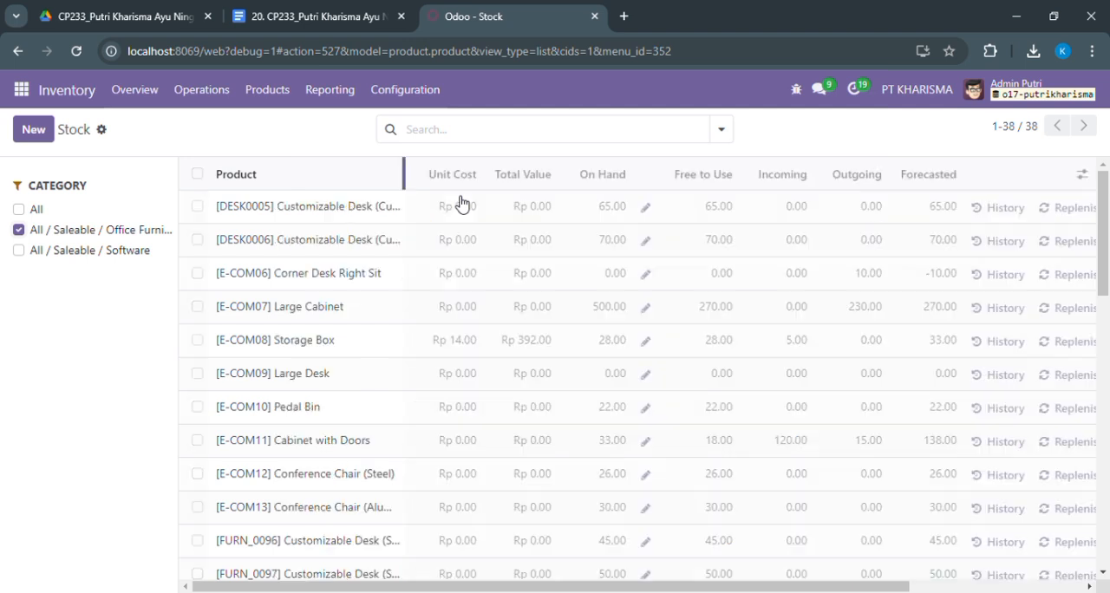
Export all records of the filtered stock report
left_click(102, 132)
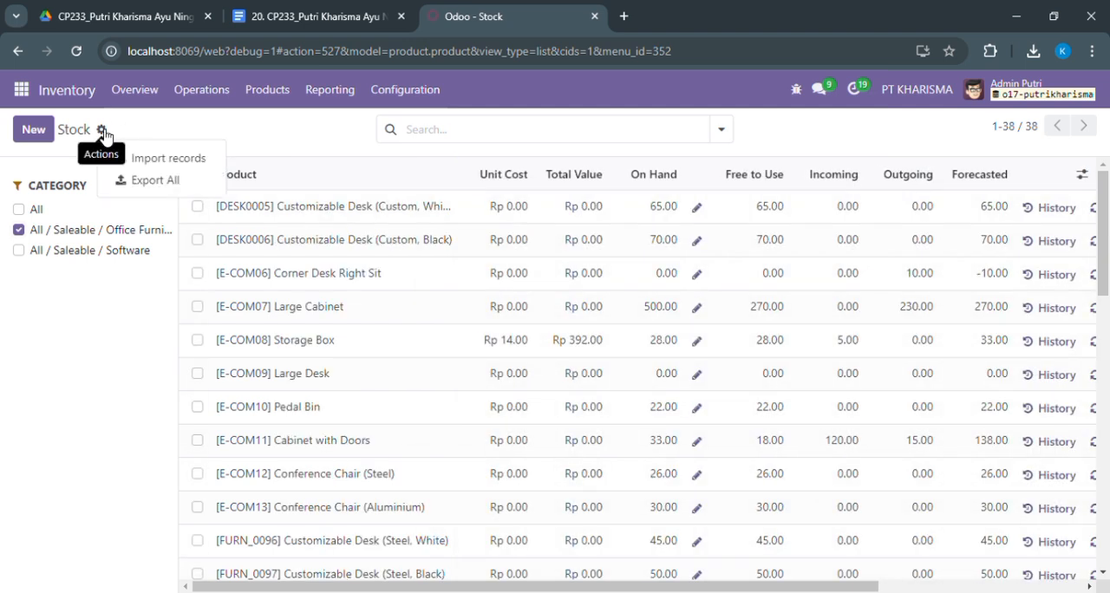
left_click(132, 184)
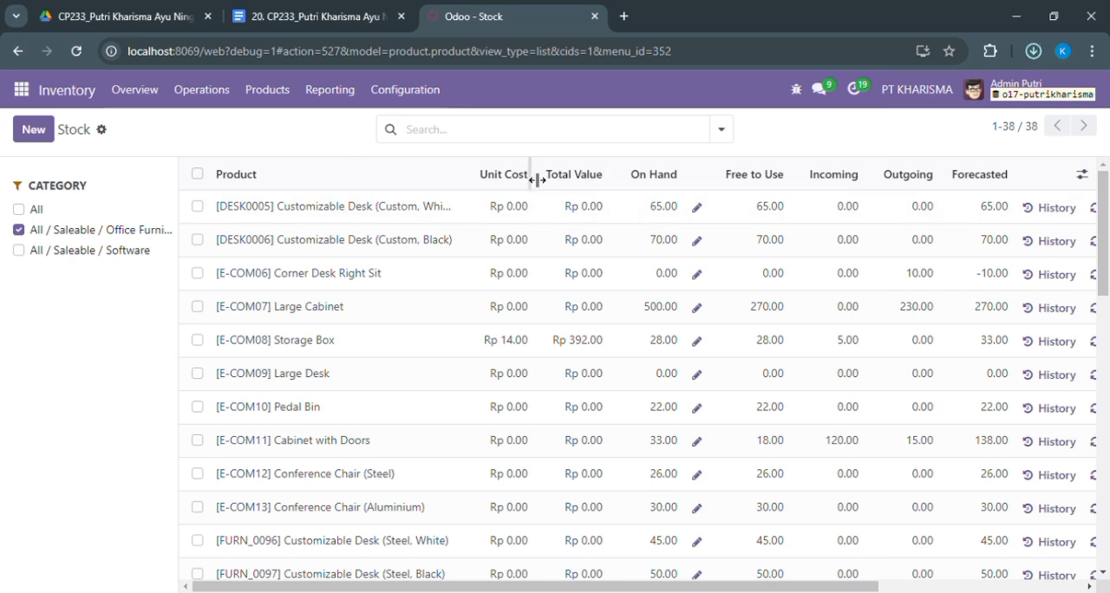
mouse_move(481, 191)
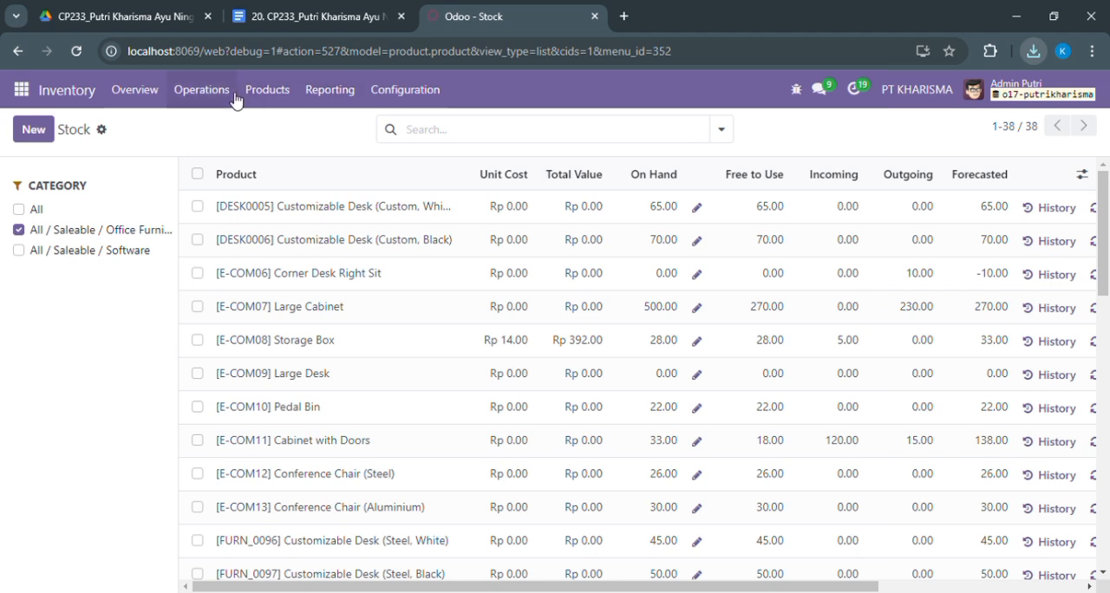
Switch to the Sales app and open the Sales Analysis report as a pivot table
left_click(22, 94)
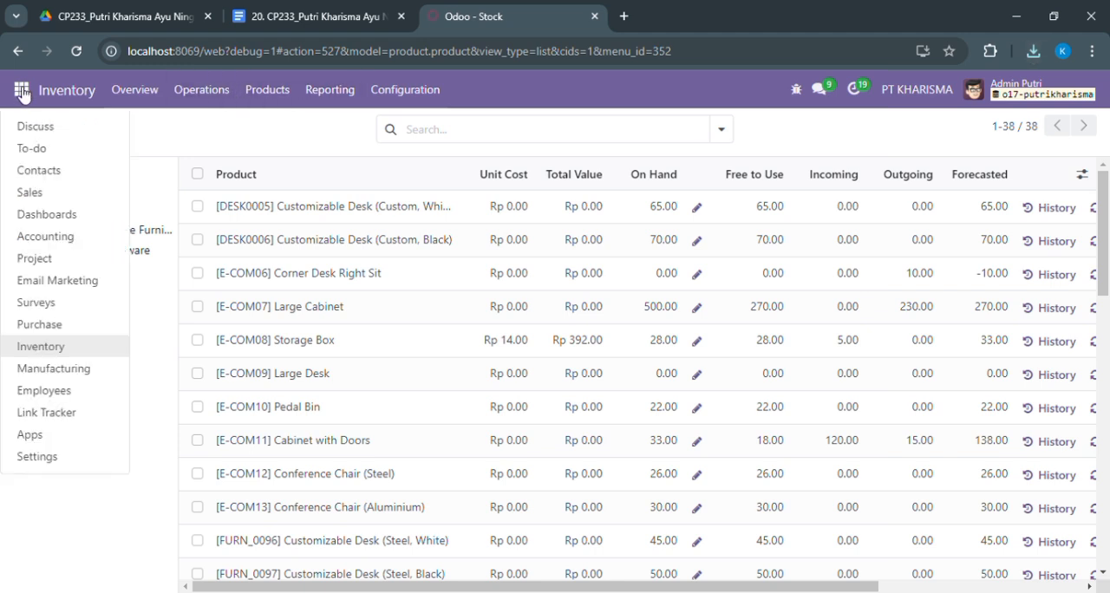
left_click(87, 203)
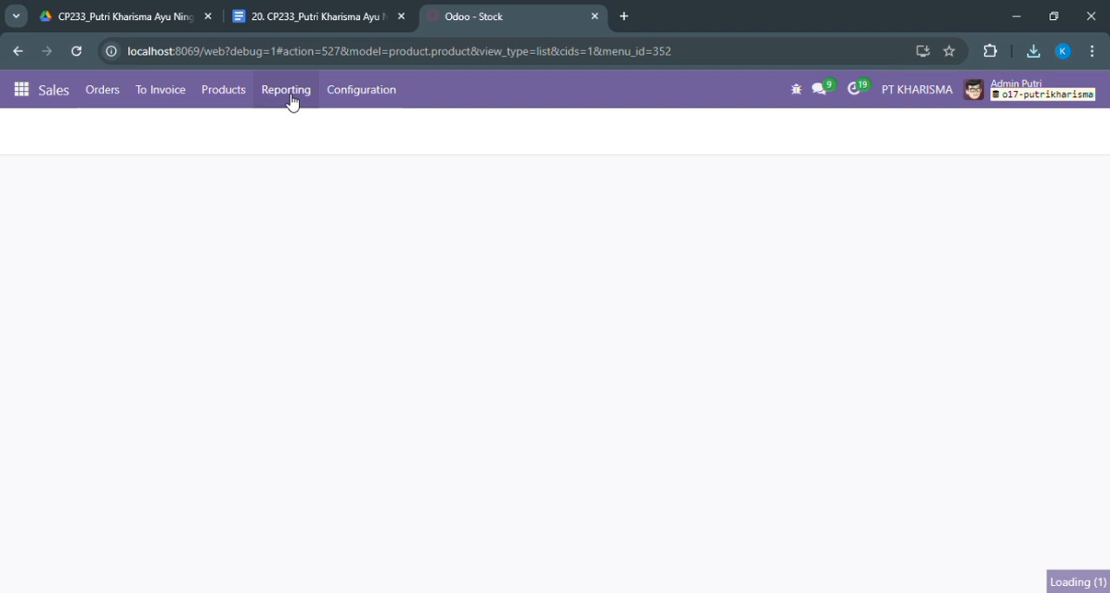
left_click(289, 96)
left_click(336, 94)
left_click(287, 92)
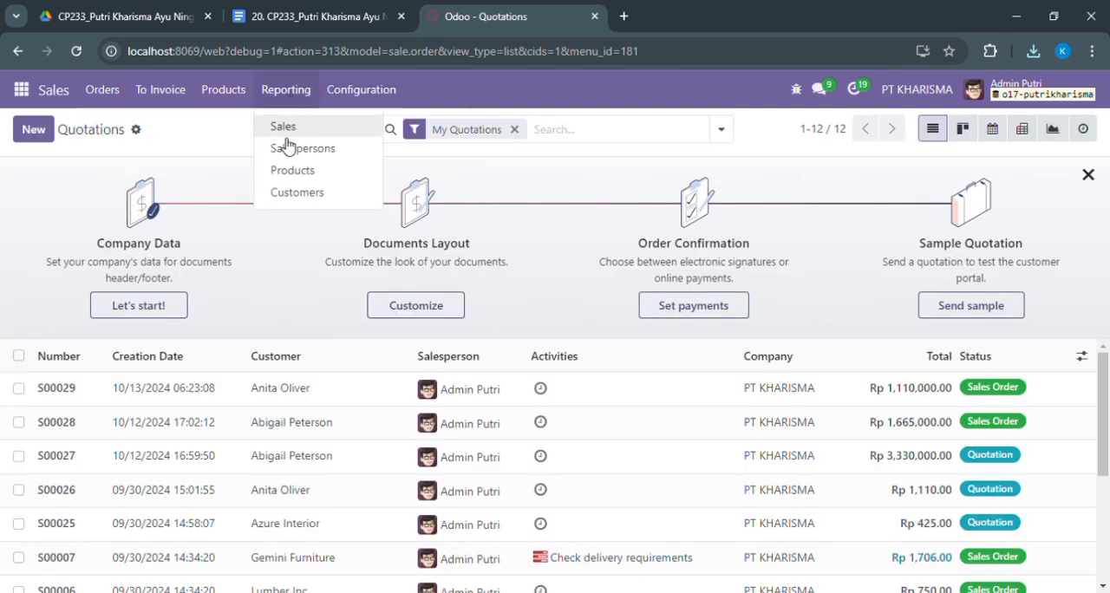
left_click(288, 133)
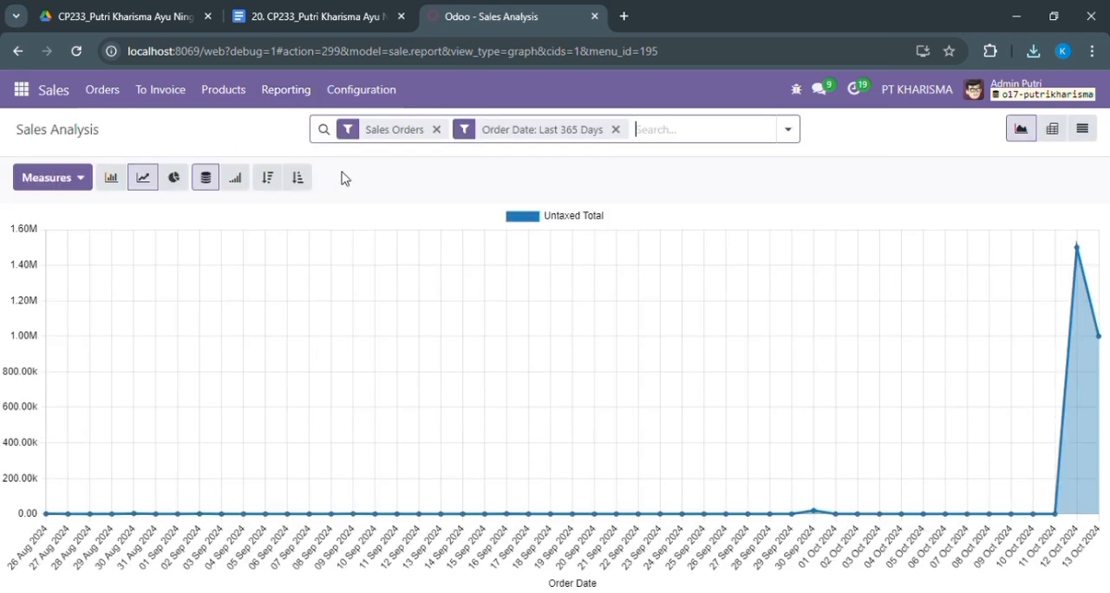
left_click(1063, 143)
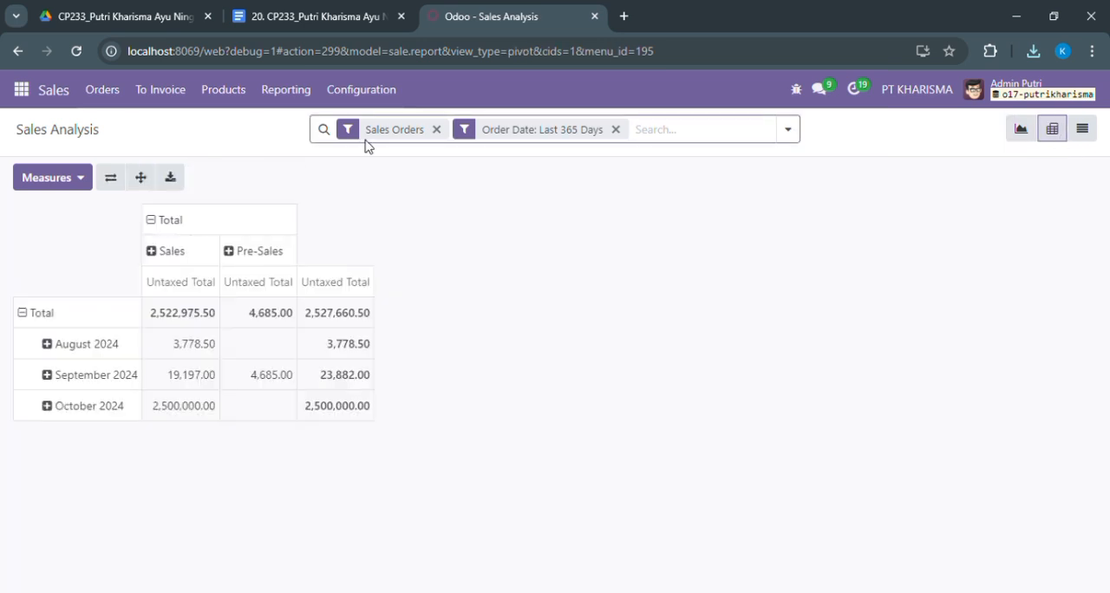
Add the Qty Ordered, Qty Invoiced, Qty Delivered and Total measures to the sales pivot, and download it as an xlsx file
left_click(60, 184)
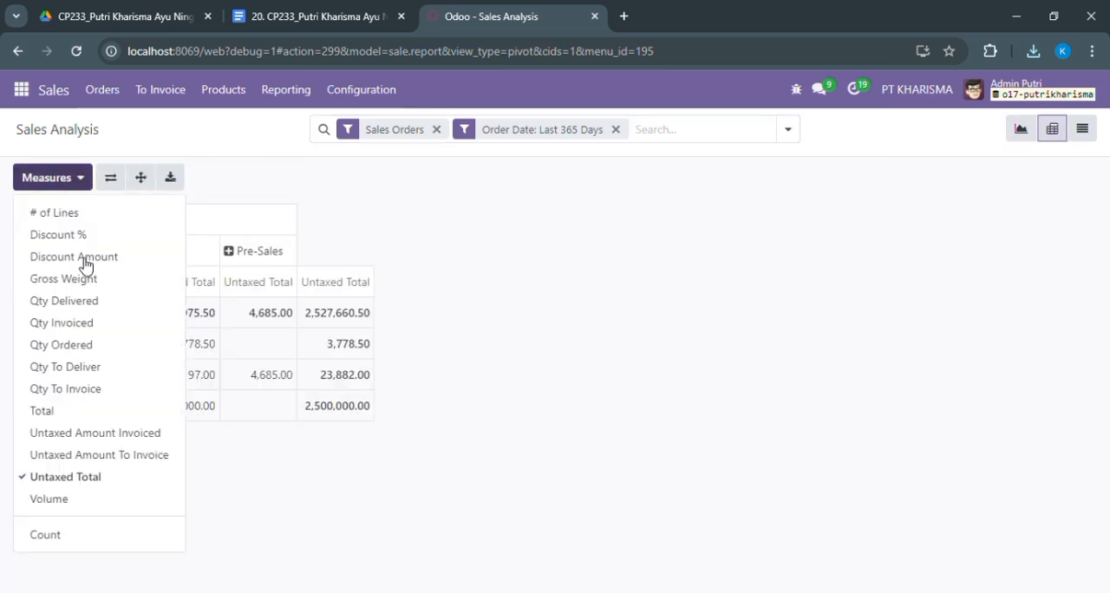
left_click(72, 355)
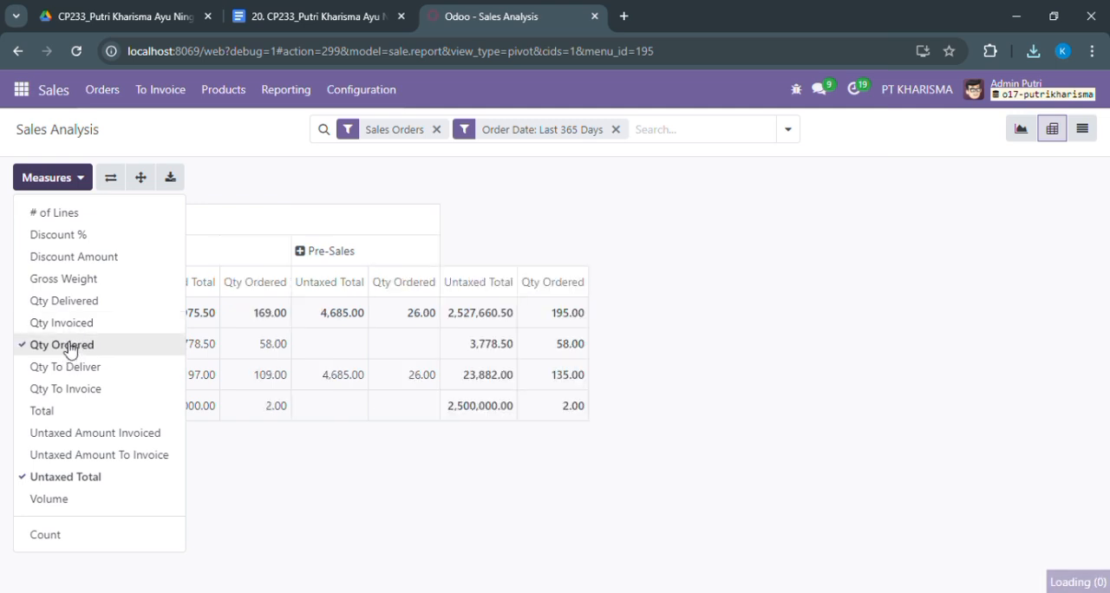
left_click(53, 328)
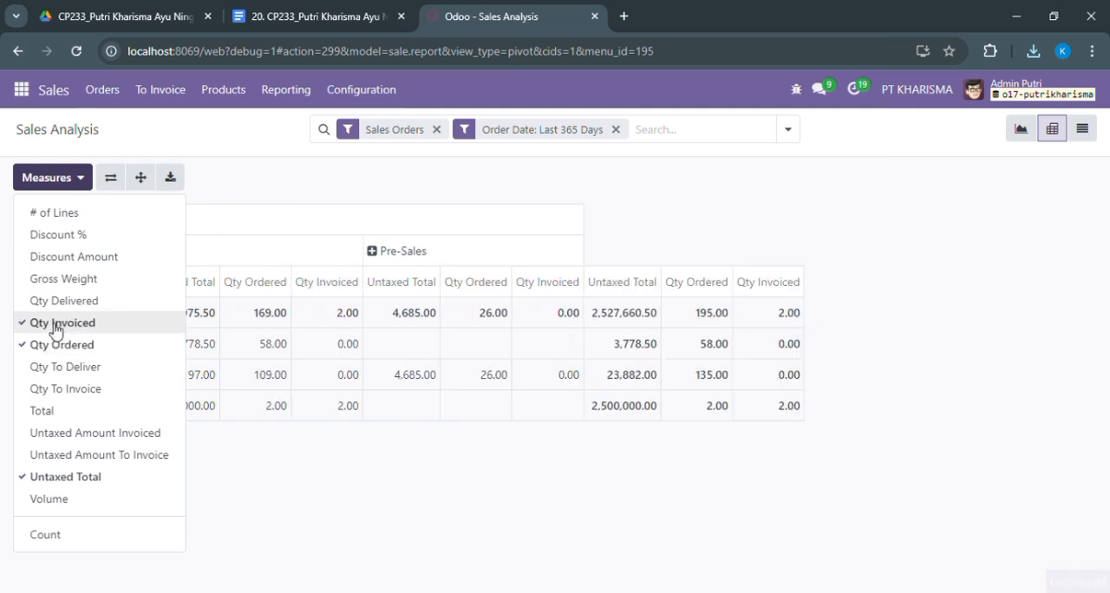
left_click(54, 303)
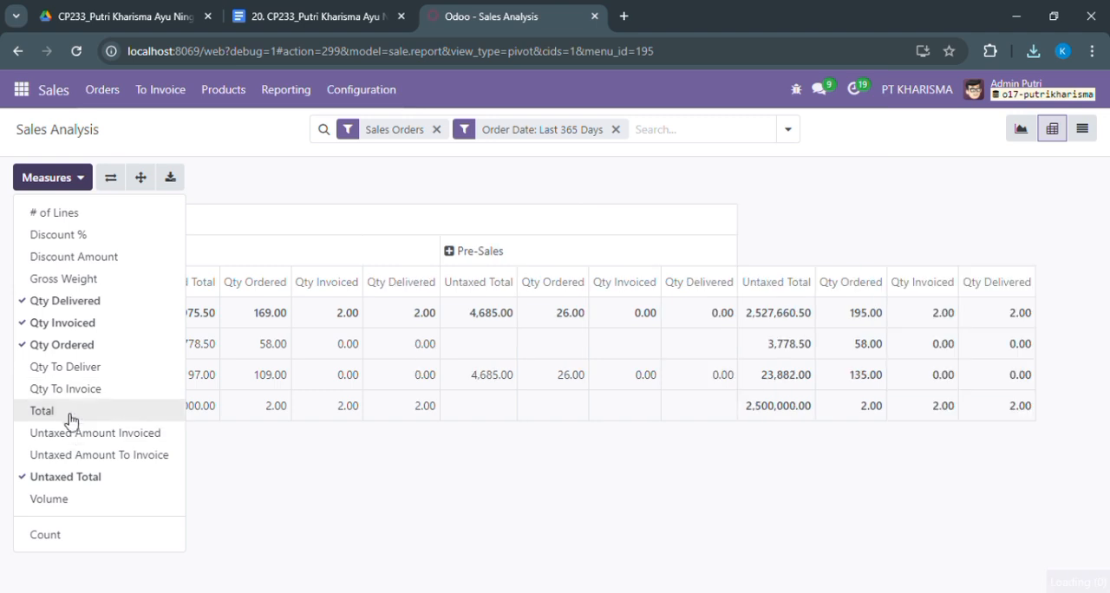
left_click(70, 417)
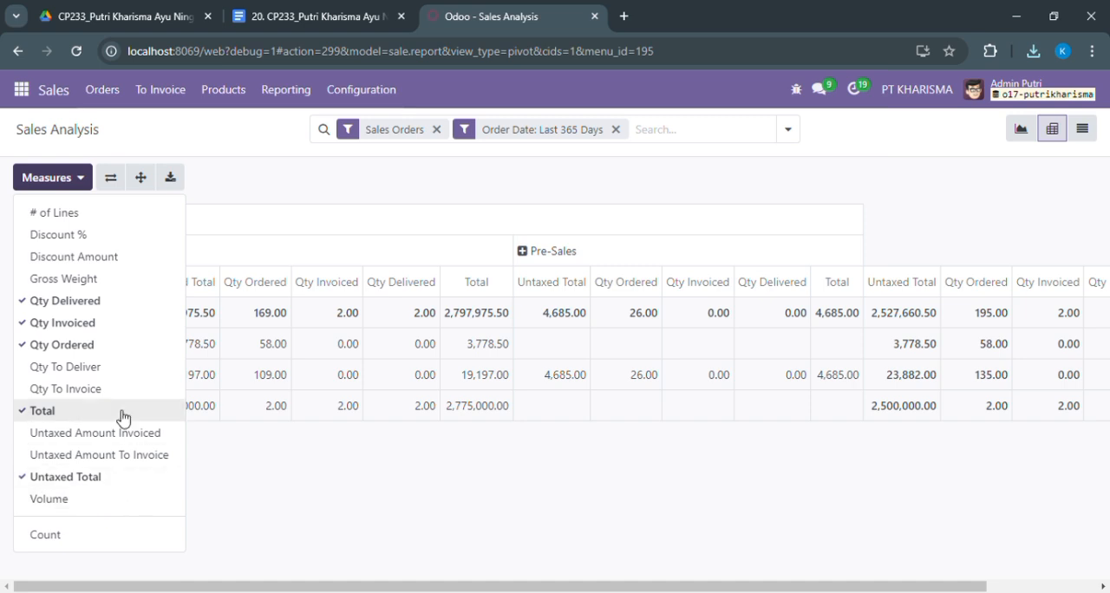
left_click(292, 180)
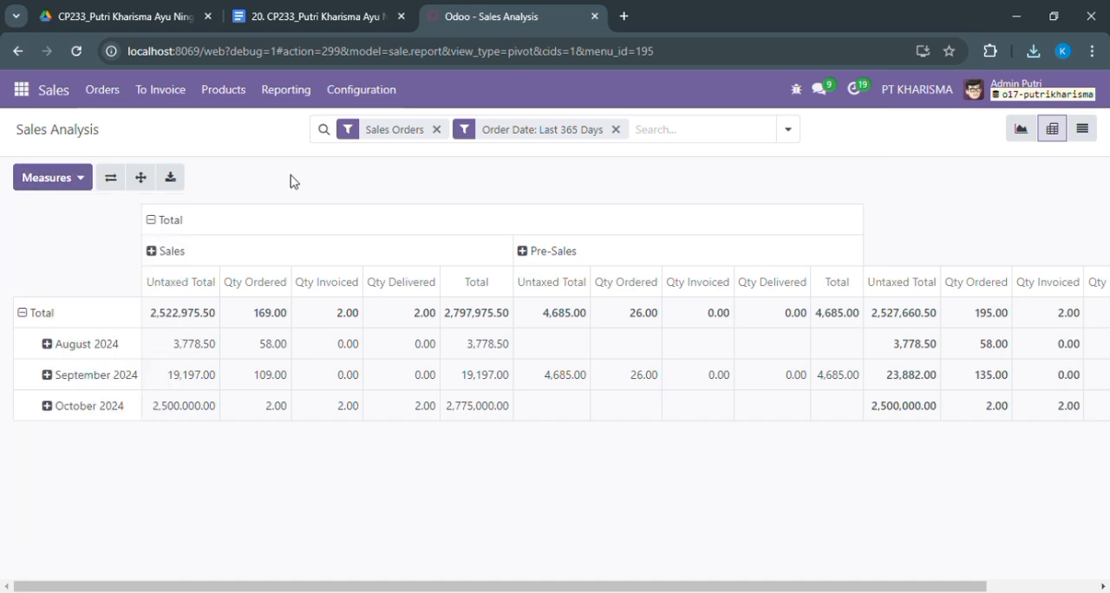
left_click(171, 184)
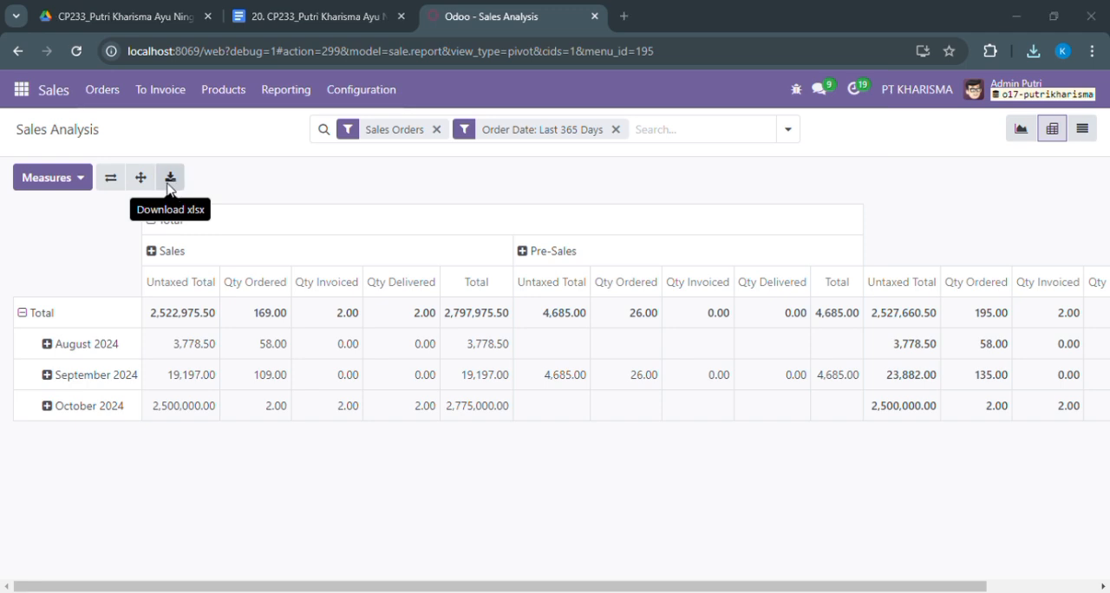
left_click(641, 495)
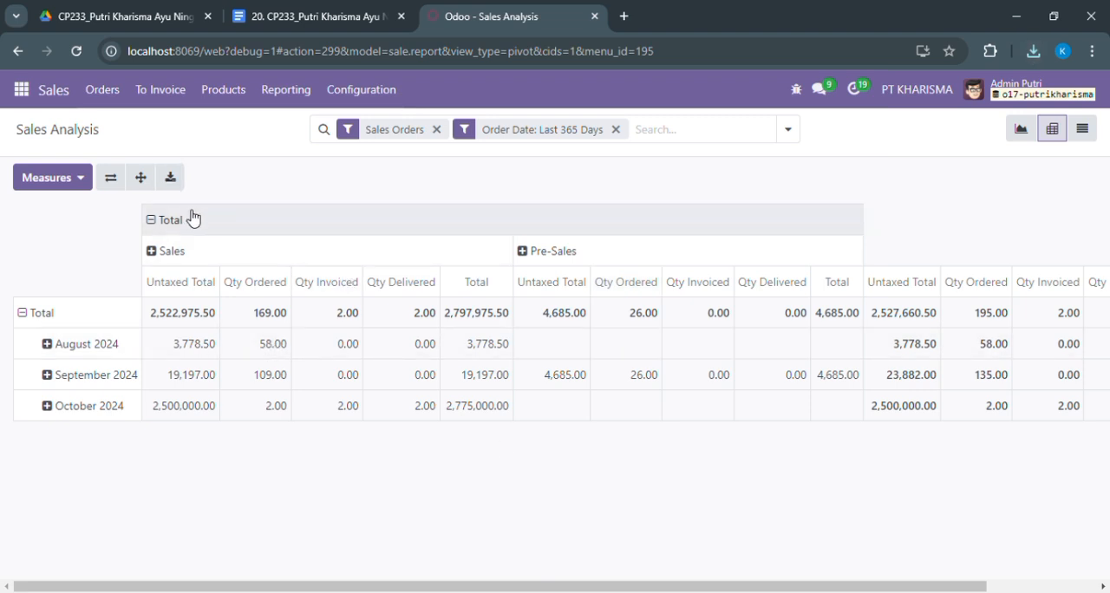
Switch to the Manufacturing app and open its list of work orders
left_click(21, 89)
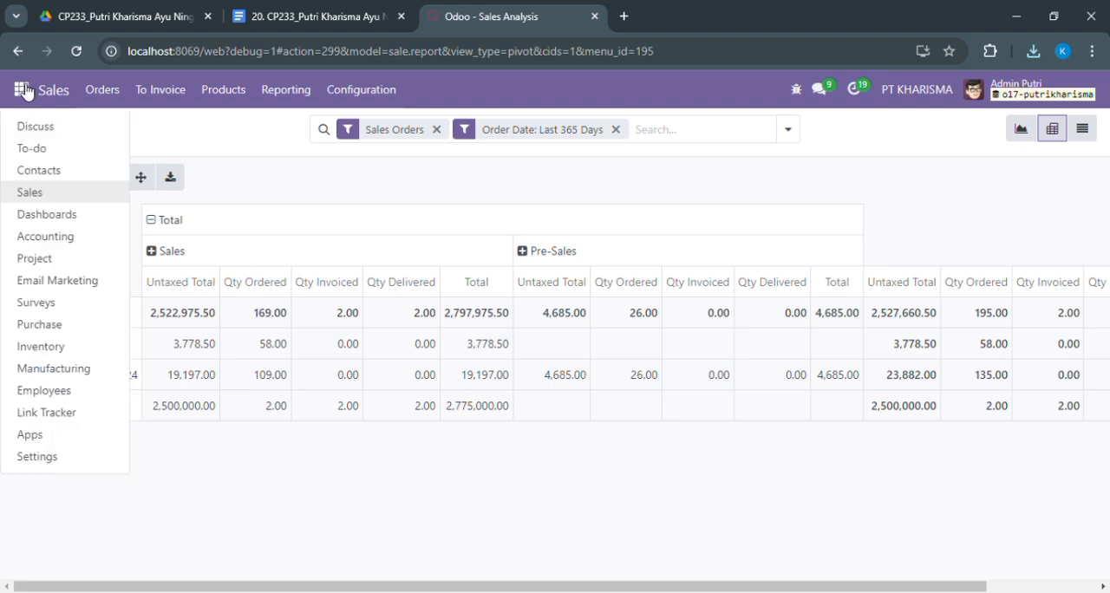
left_click(65, 376)
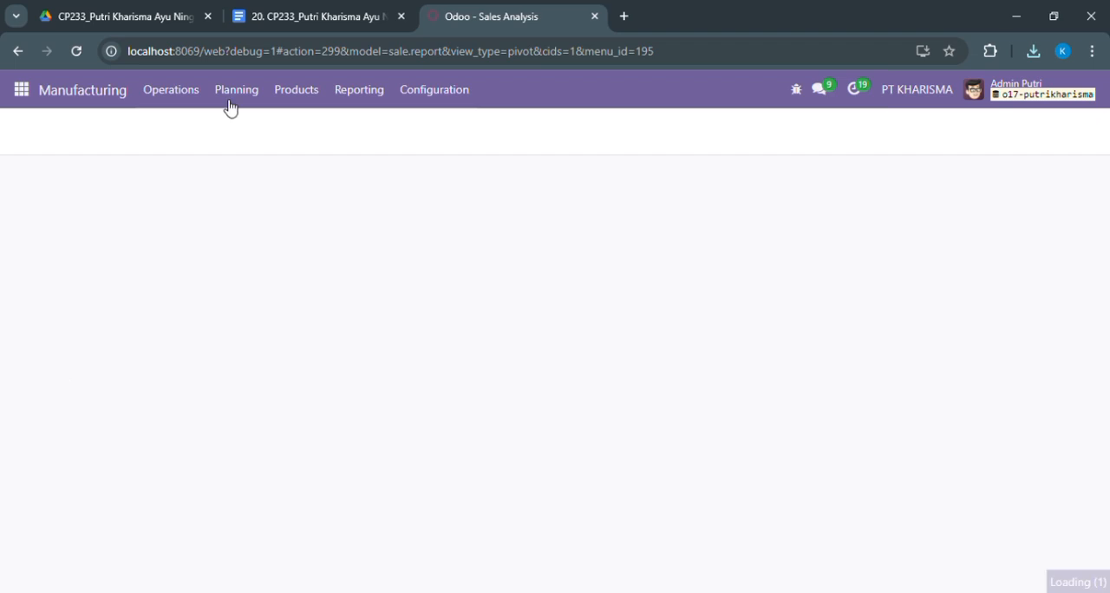
left_click(199, 97)
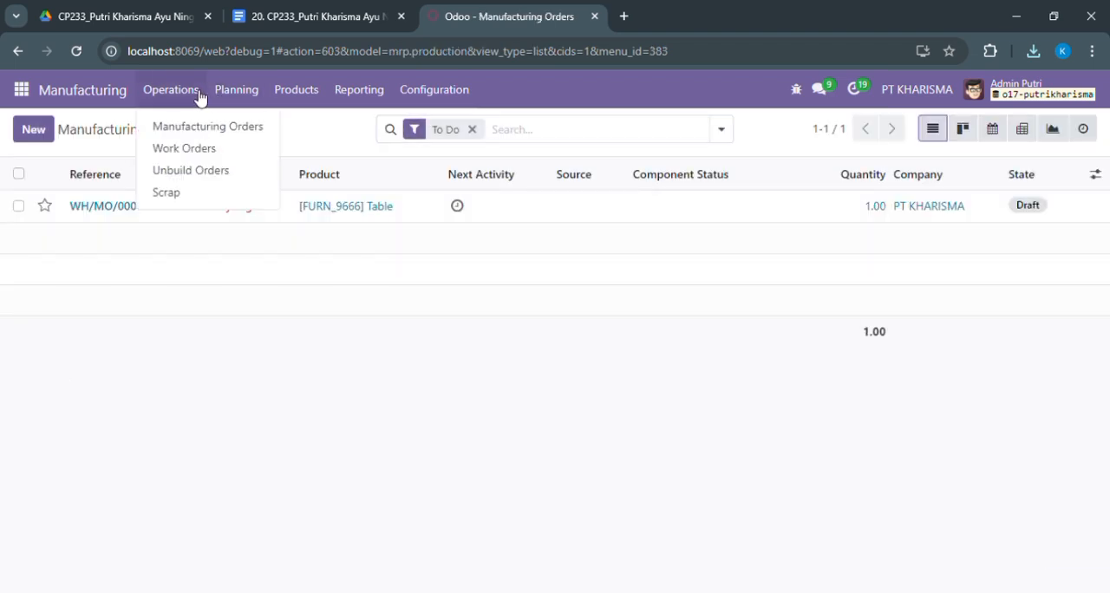
left_click(198, 148)
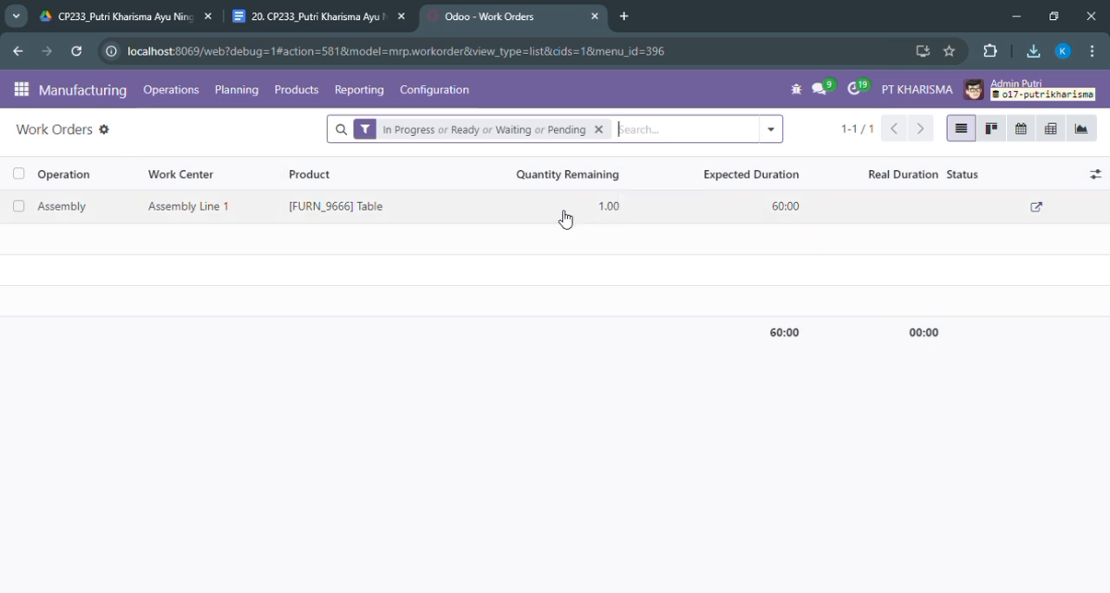
Open the Table's Assembly work order to review its details, and return to the work orders list
left_click(124, 209)
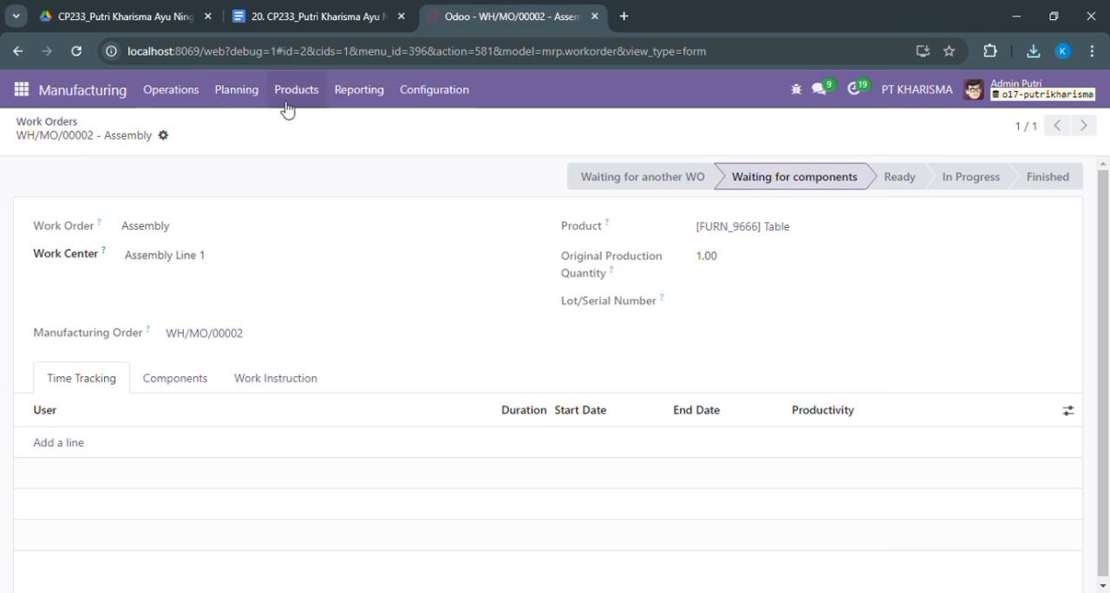
left_click(37, 123)
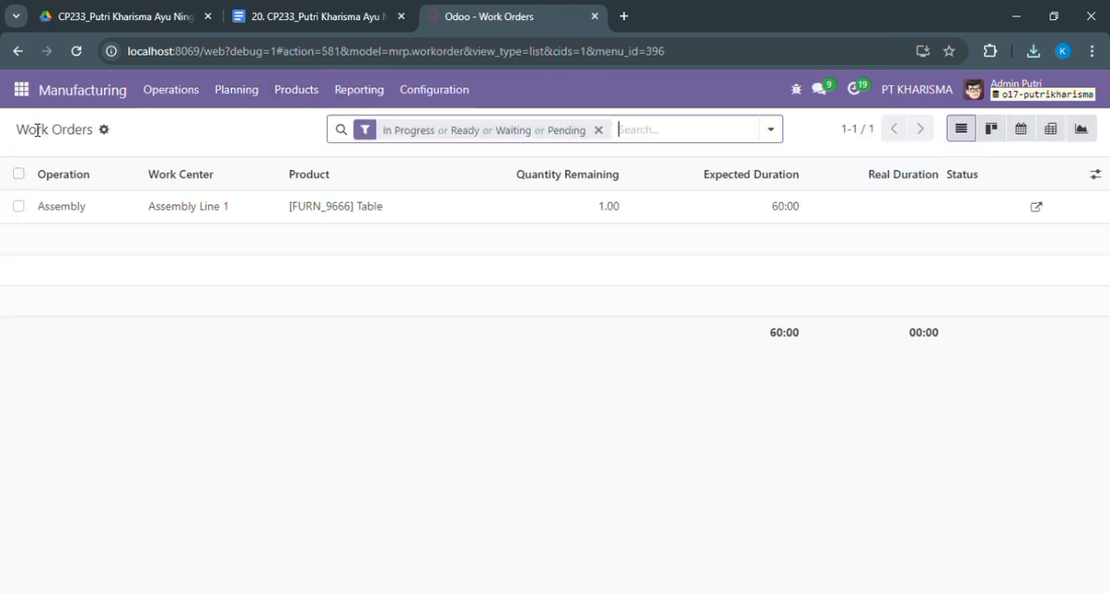
left_click(105, 130)
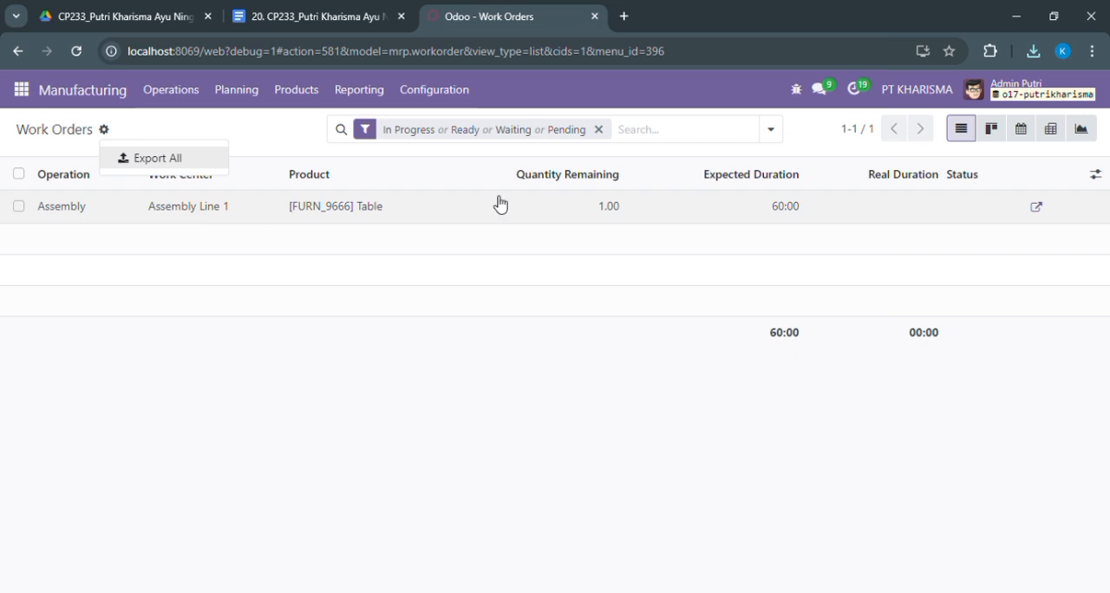
Clear the status filter from the work orders list, and examine the Table Assembly order's components and available work centers
left_click(600, 131)
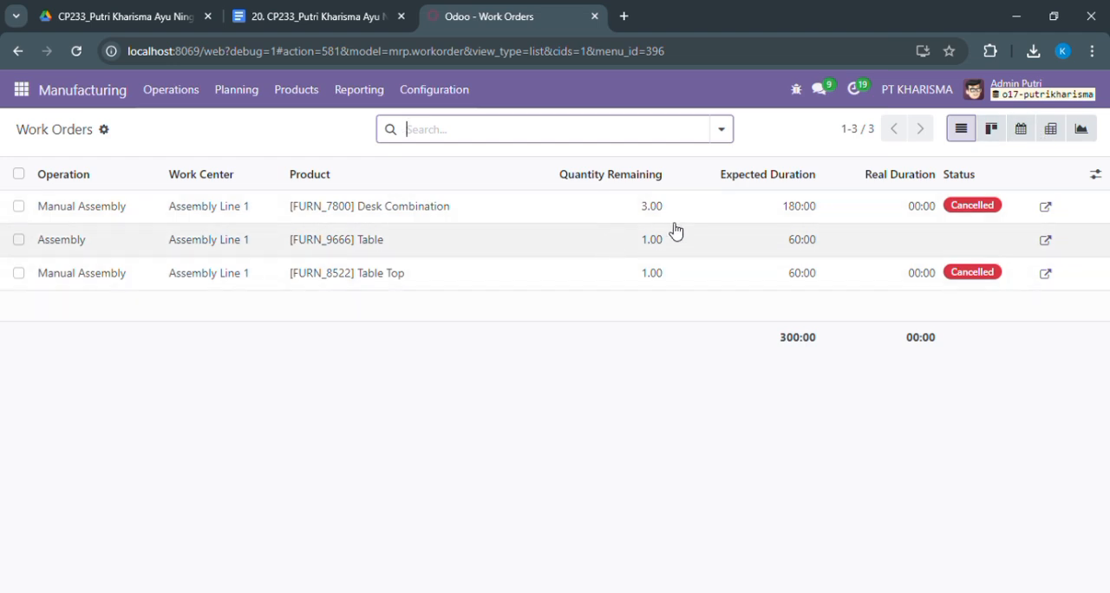
double_click(612, 250)
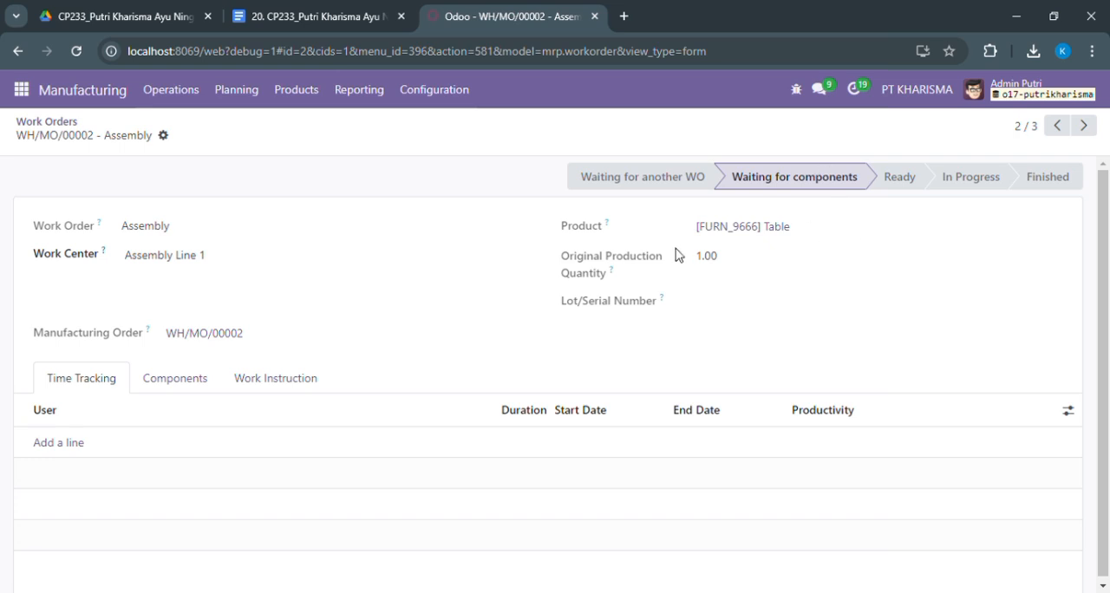
left_click(144, 386)
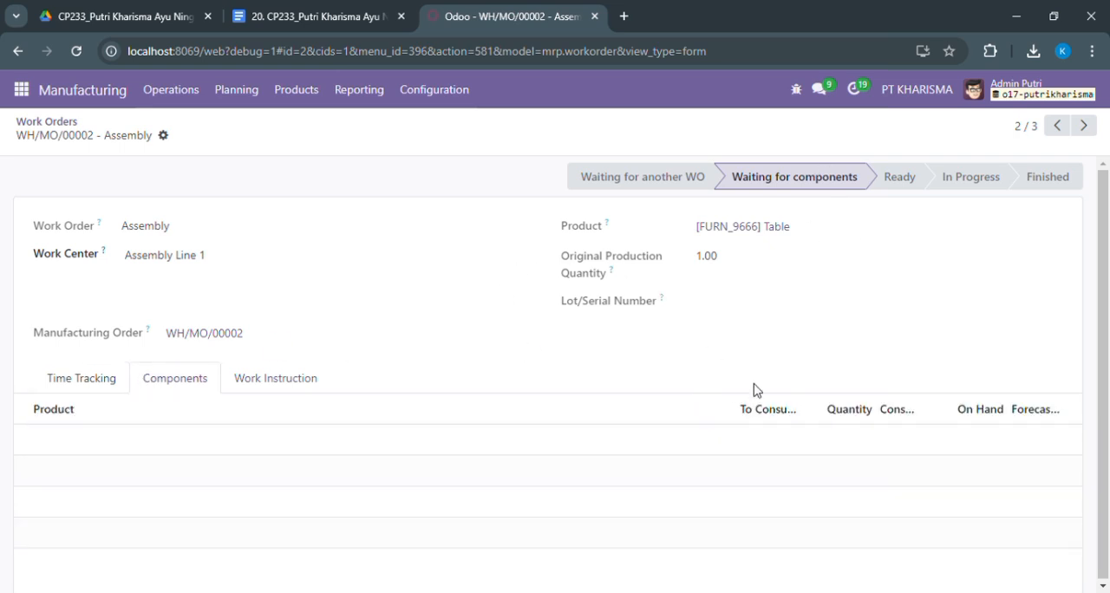
left_click(772, 413)
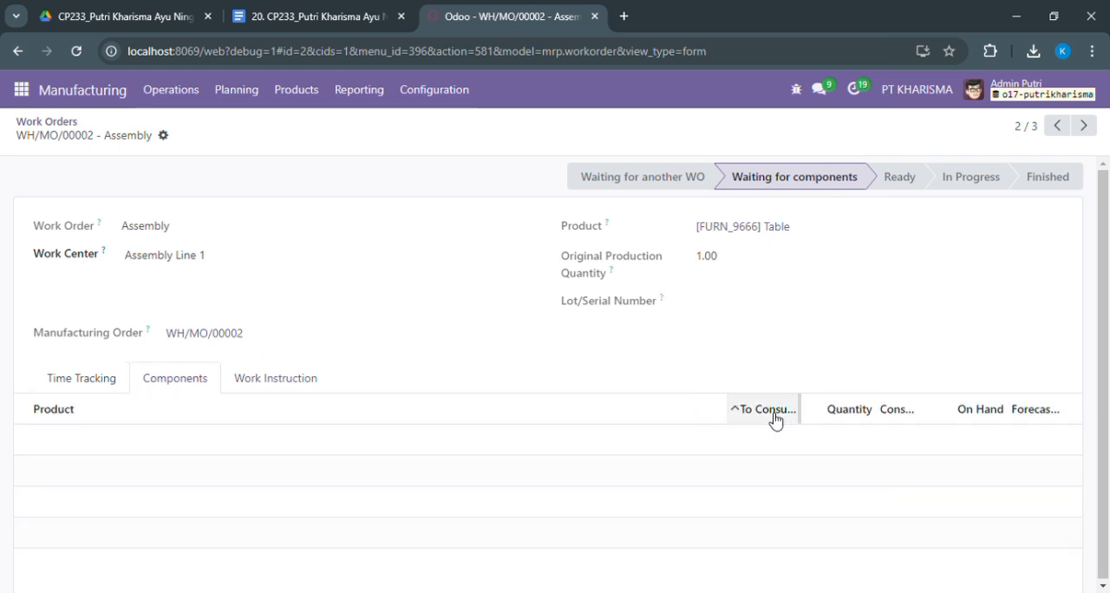
left_click(44, 407)
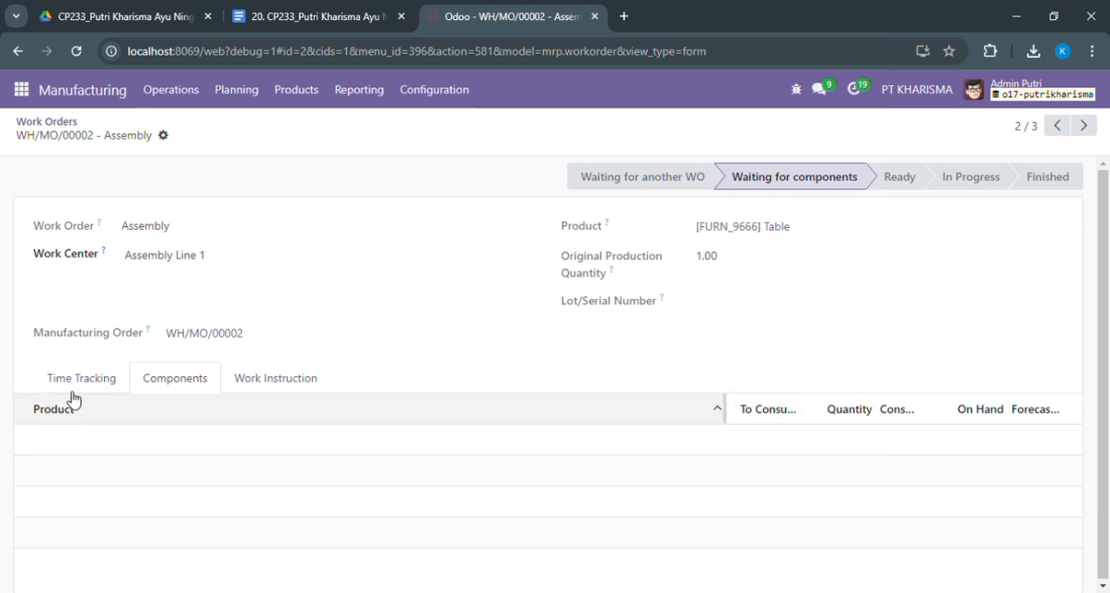
left_click(183, 264)
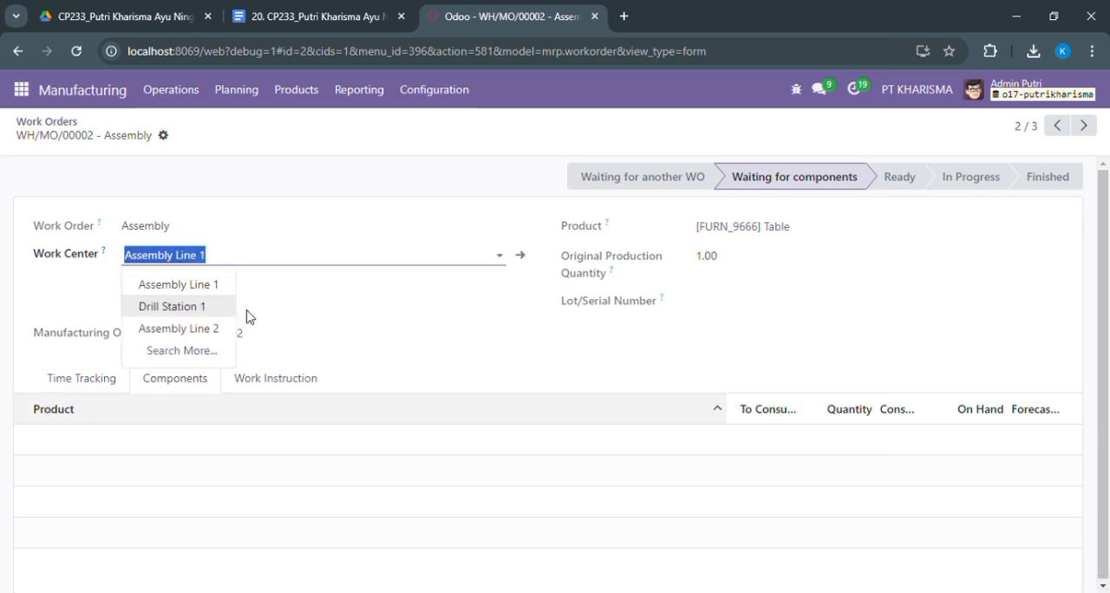
left_click(344, 295)
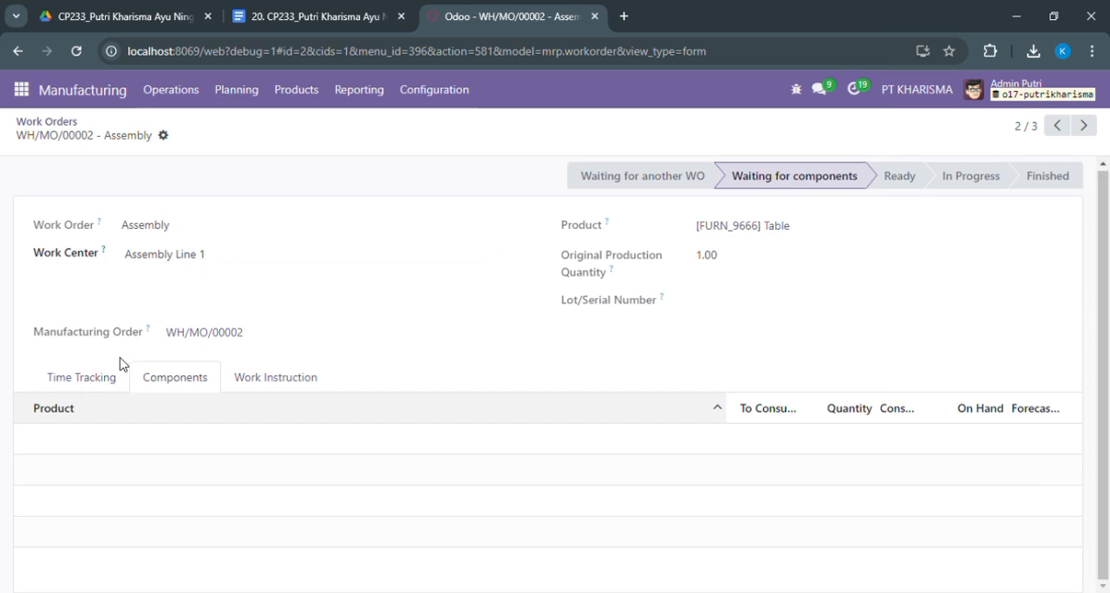
Add a time tracking line with a duration of 60:00 to the Table's Assembly work order, and save it
left_click(106, 385)
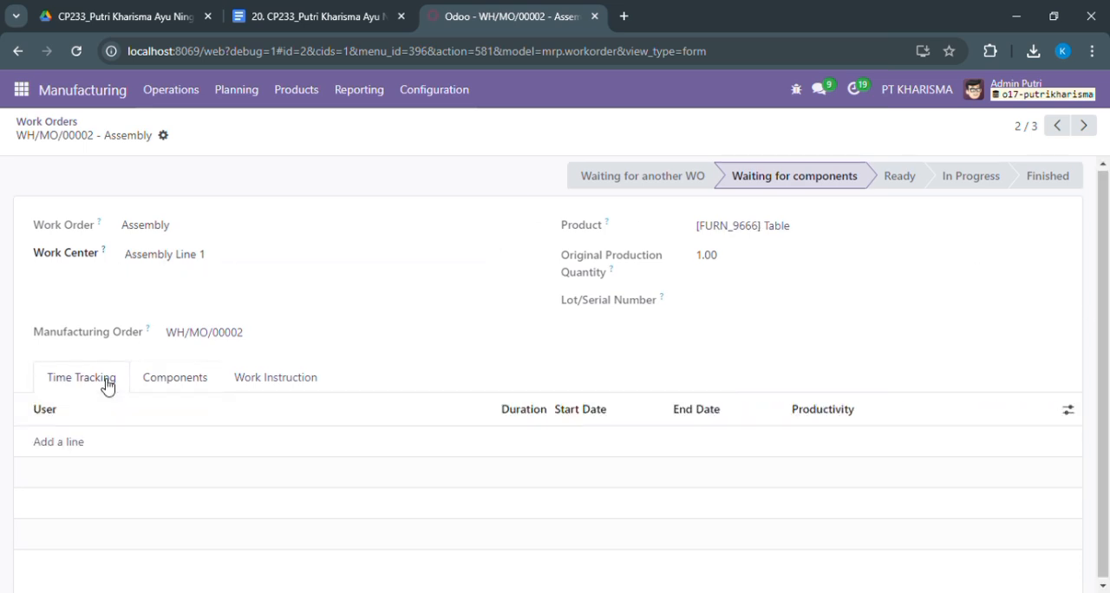
left_click(55, 444)
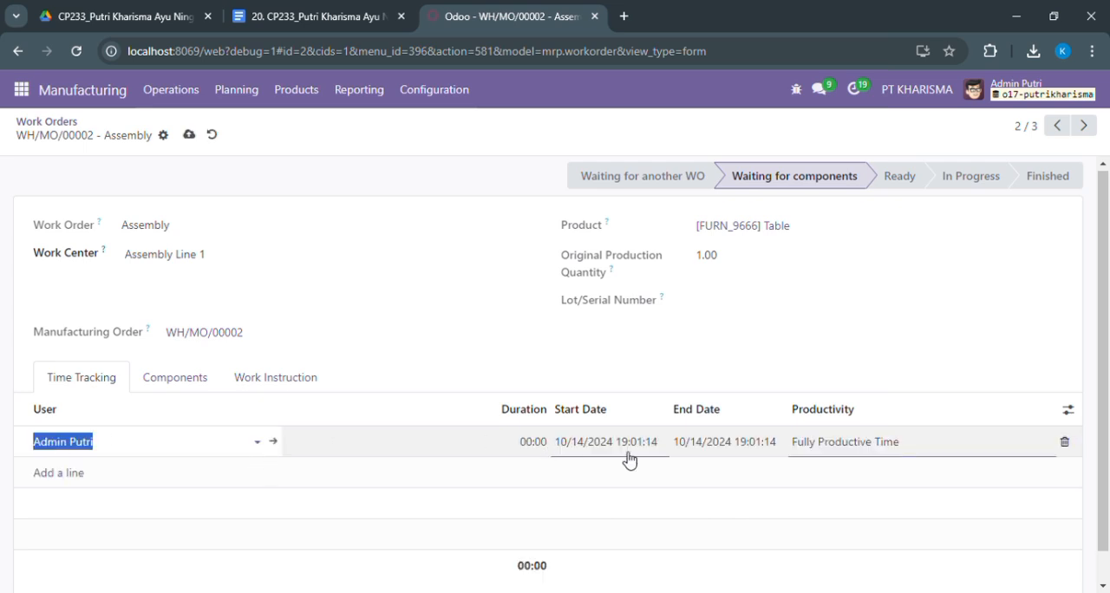
left_click(510, 453)
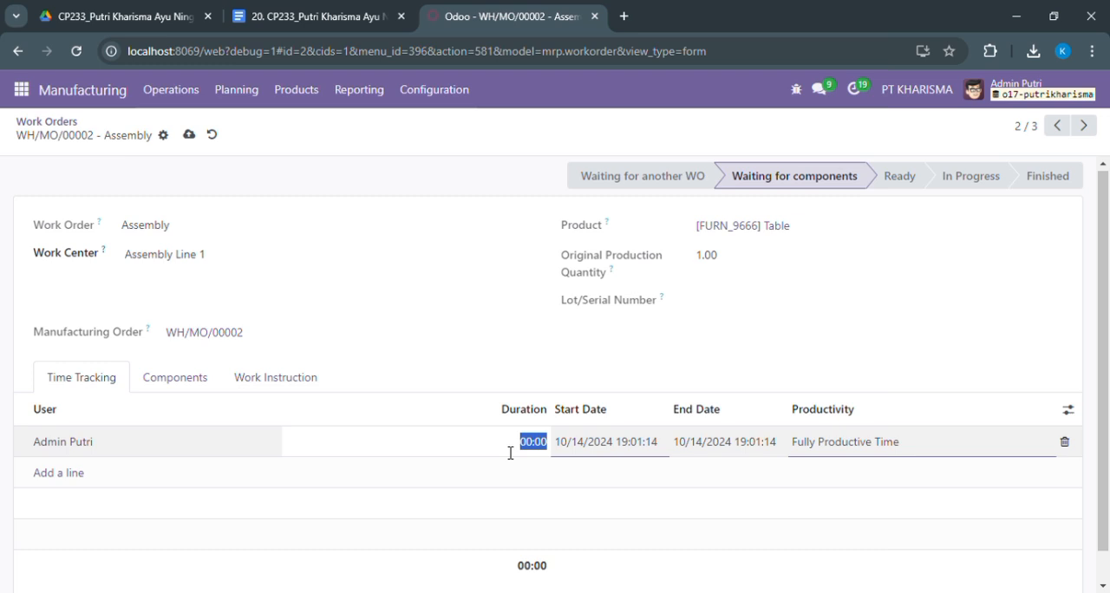
type("4/2")
type("0")
key("Return")
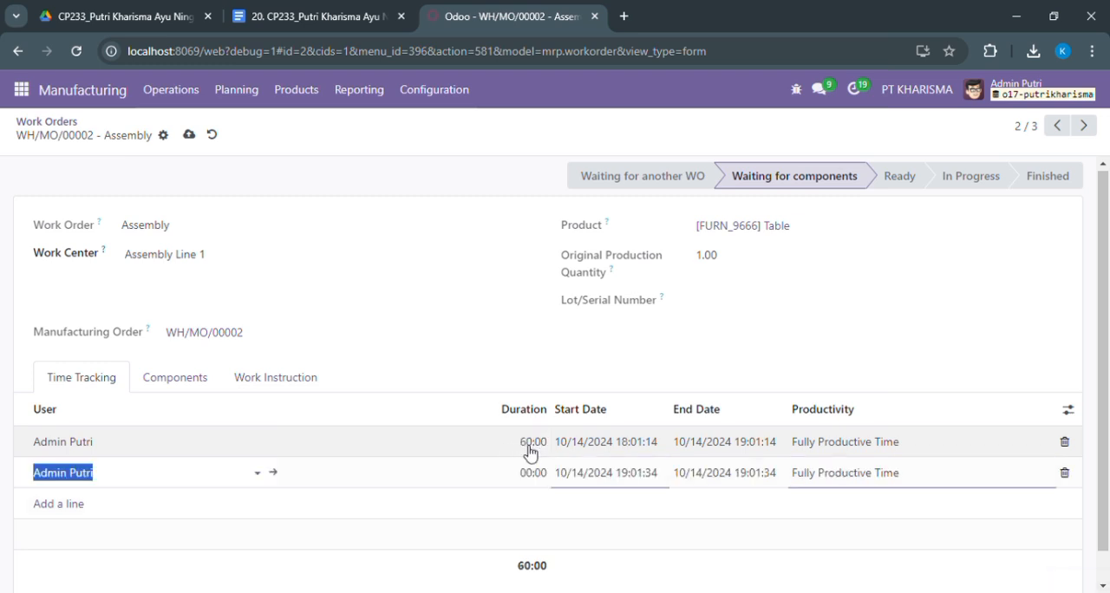
left_click_drag(1108, 217, 1108, 352)
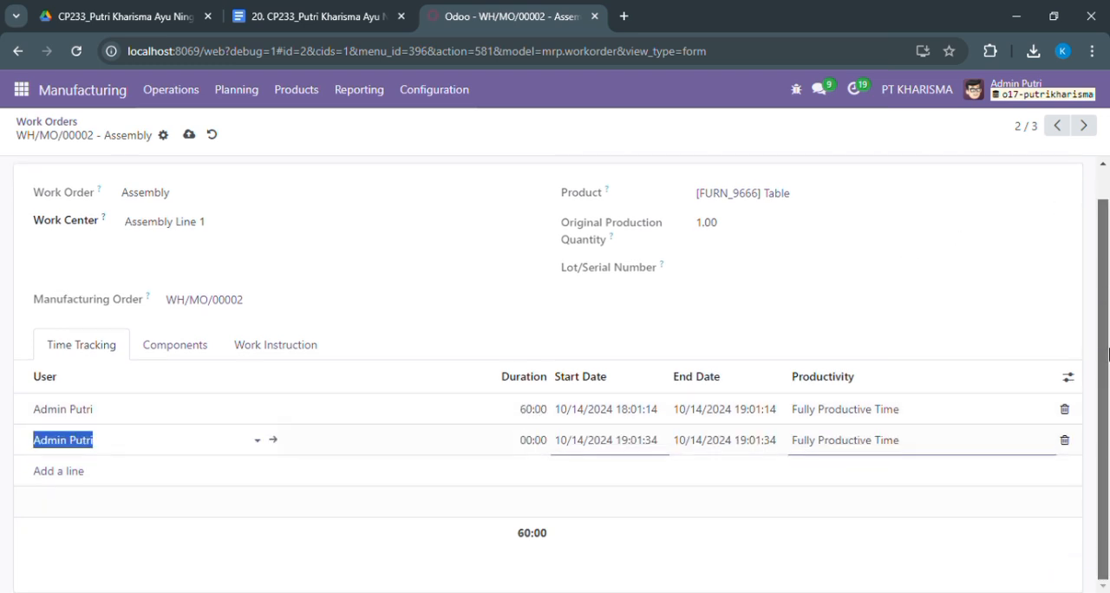
left_click_drag(1106, 216, 1106, 184)
left_click(176, 403)
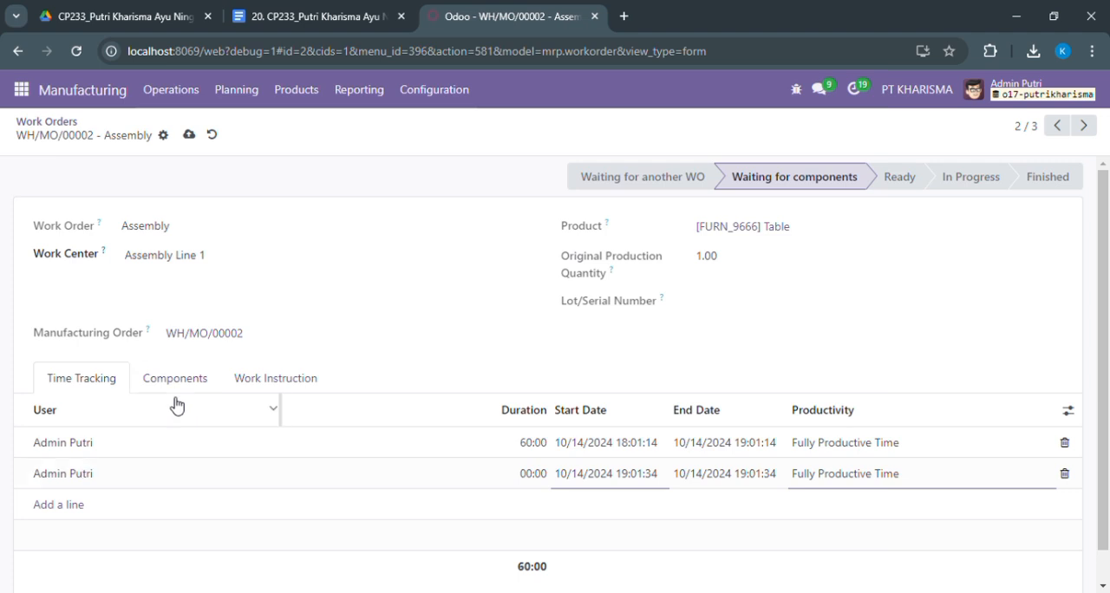
left_click(178, 379)
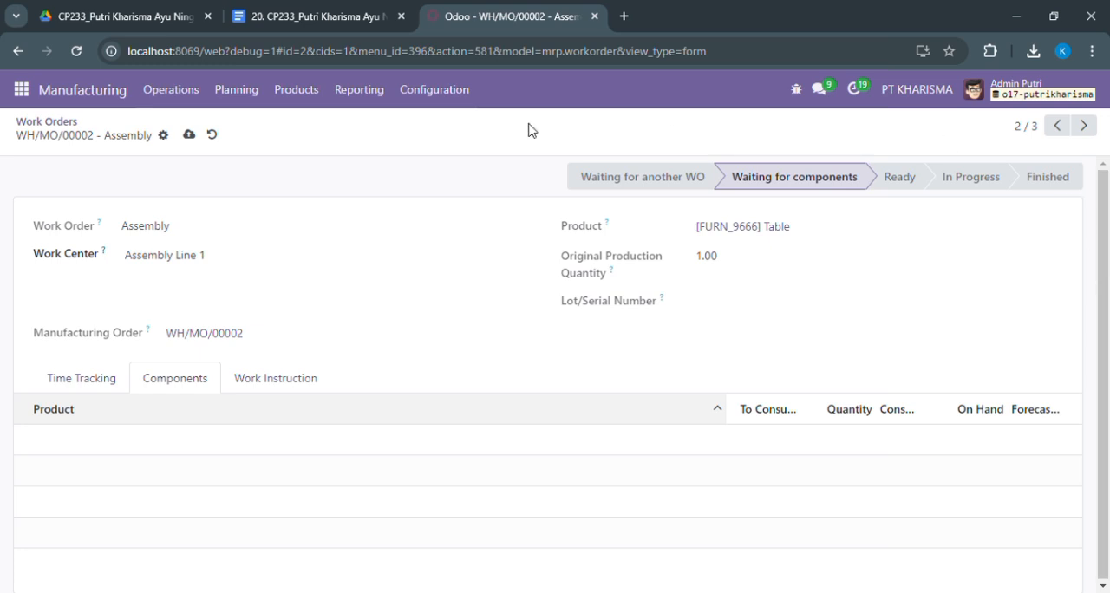
left_click(190, 135)
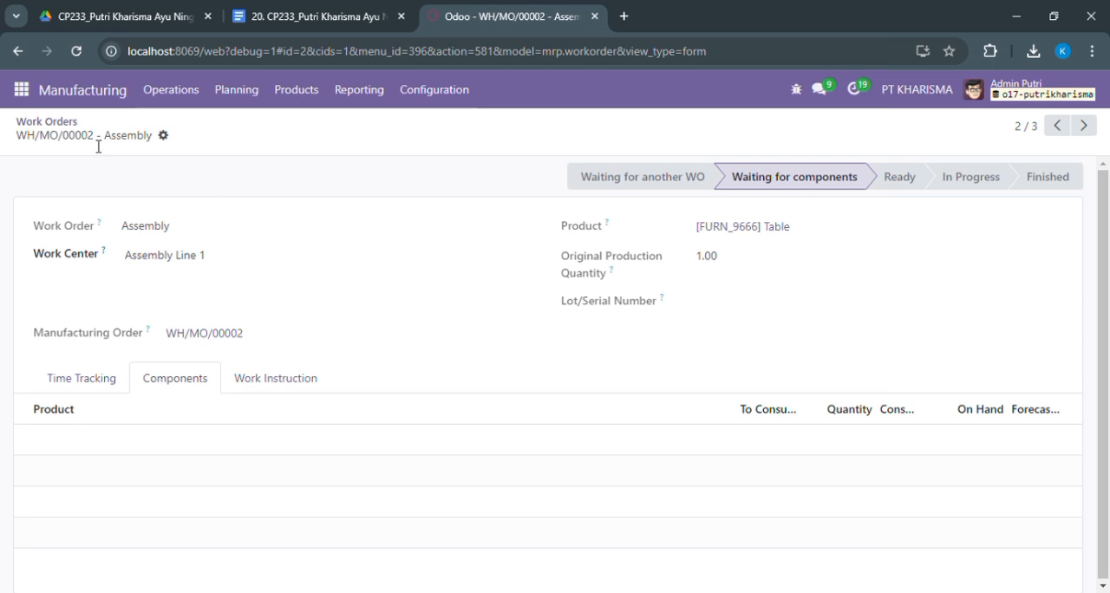
Reopen the Table's Assembly work order from the list and review its time tracking, components, work instruction and status
left_click(50, 122)
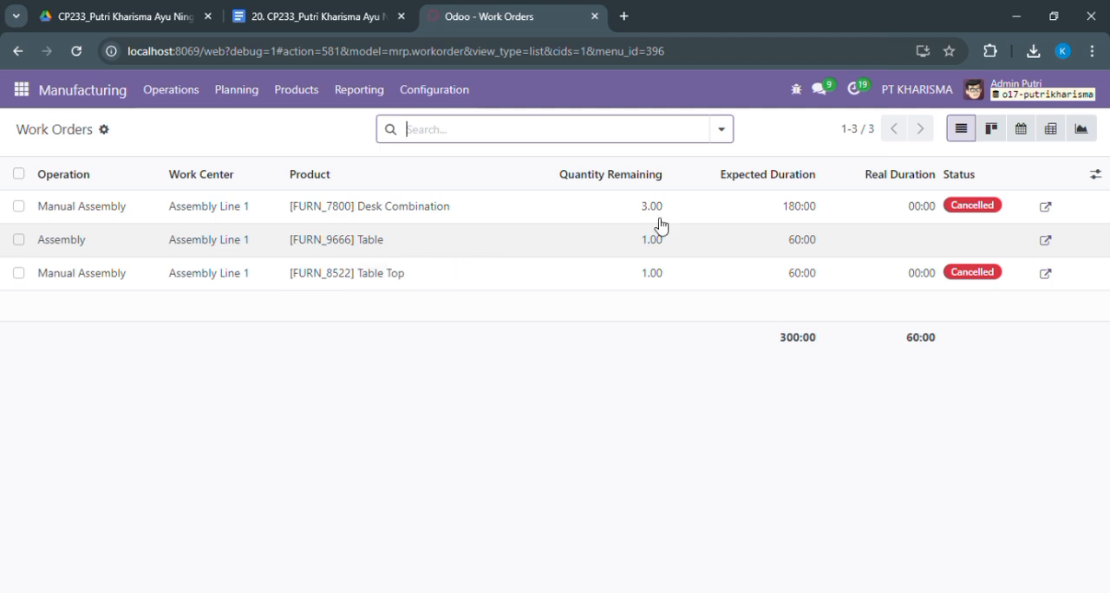
left_click(1047, 242)
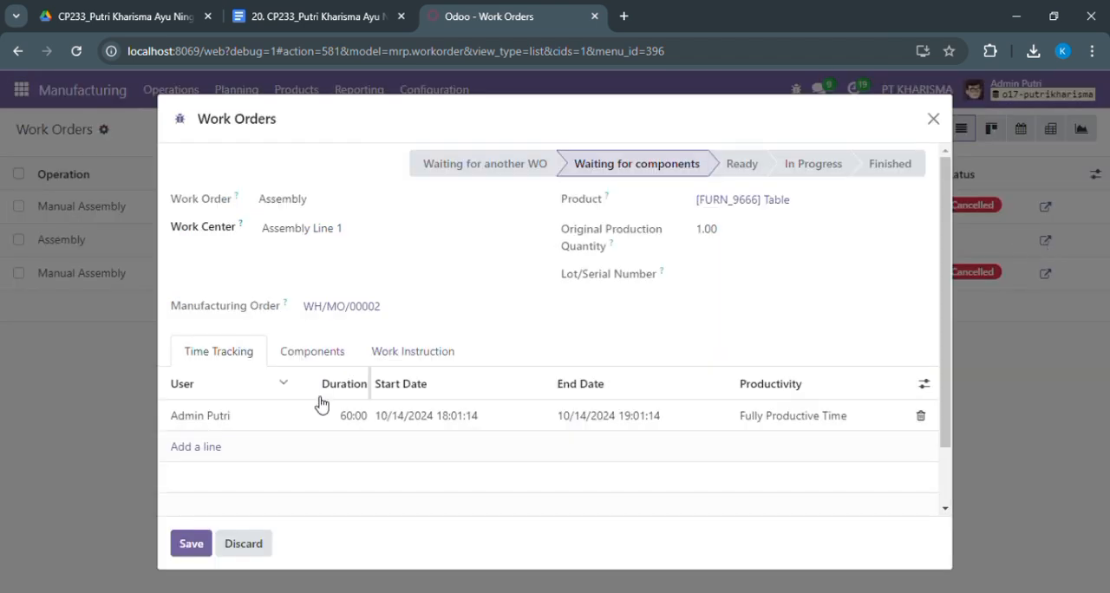
left_click(309, 361)
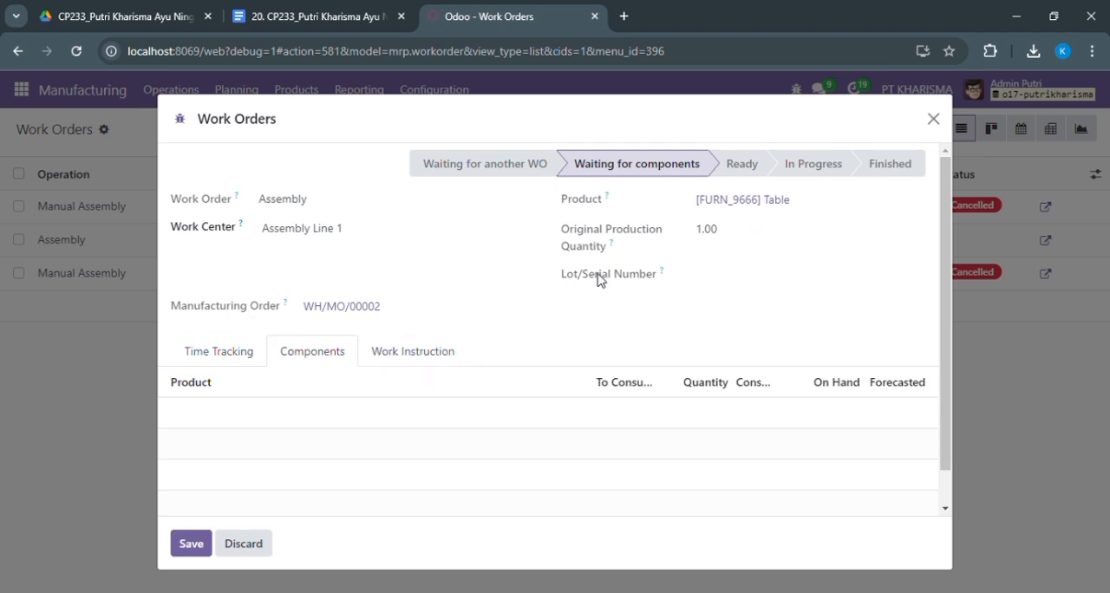
left_click(414, 351)
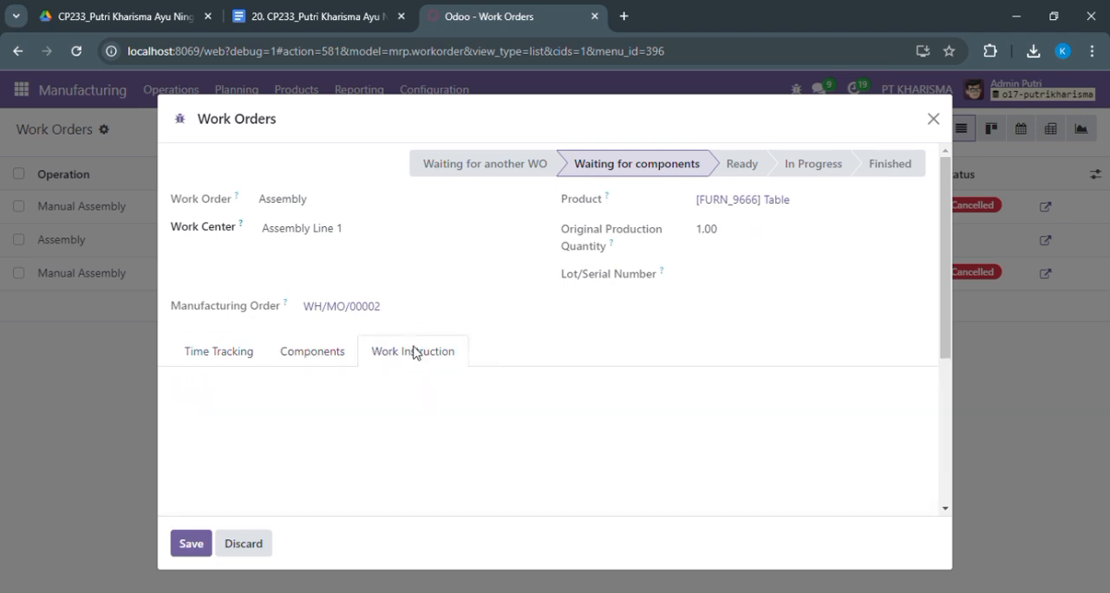
left_click(216, 354)
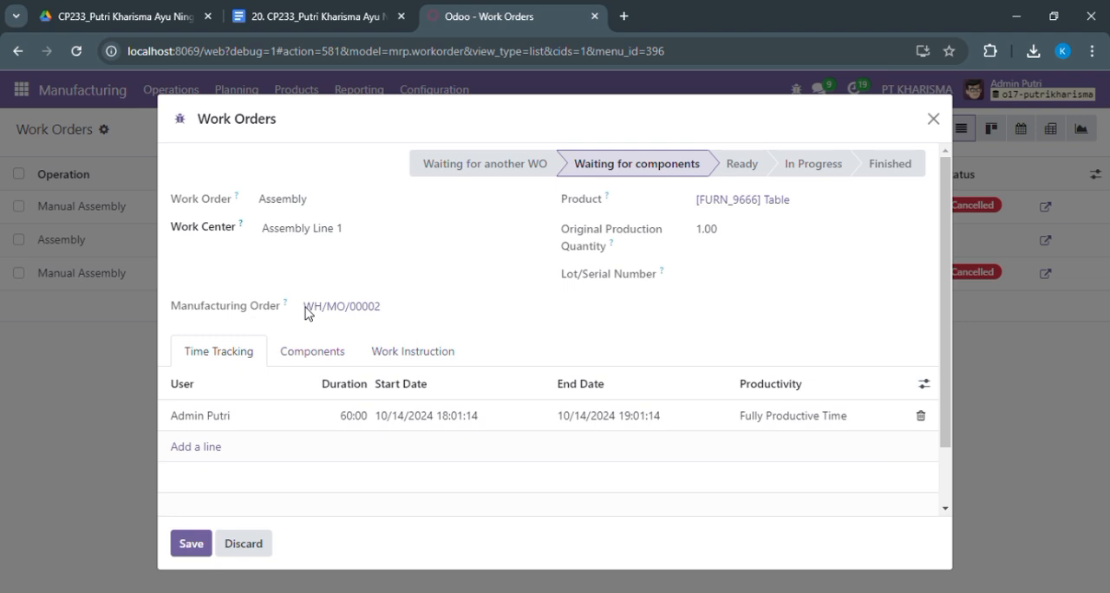
double_click(706, 228)
mouse_move(742, 159)
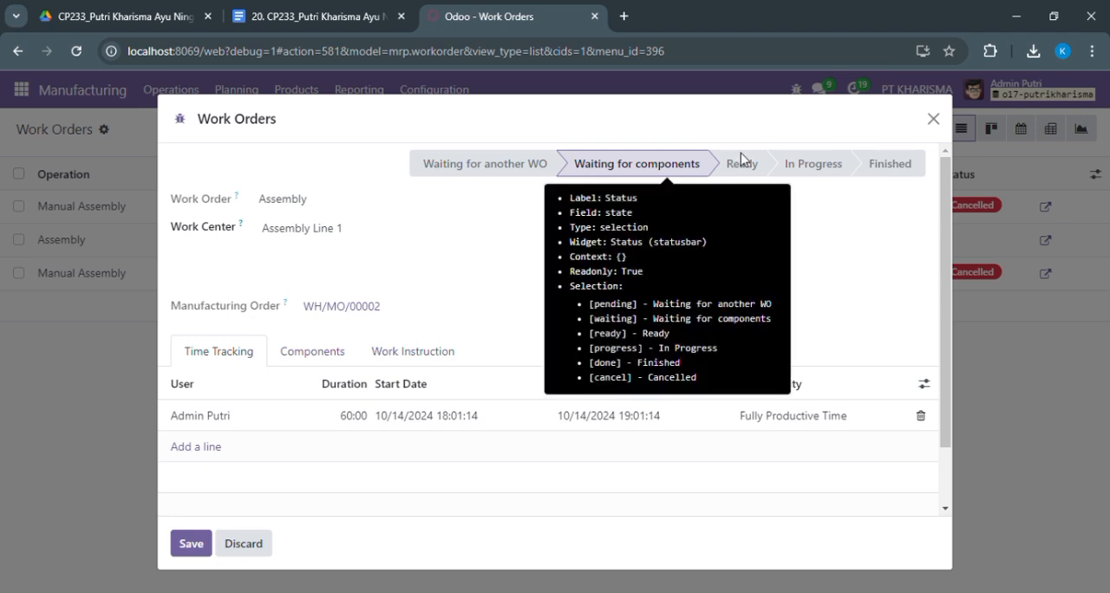
left_click(193, 544)
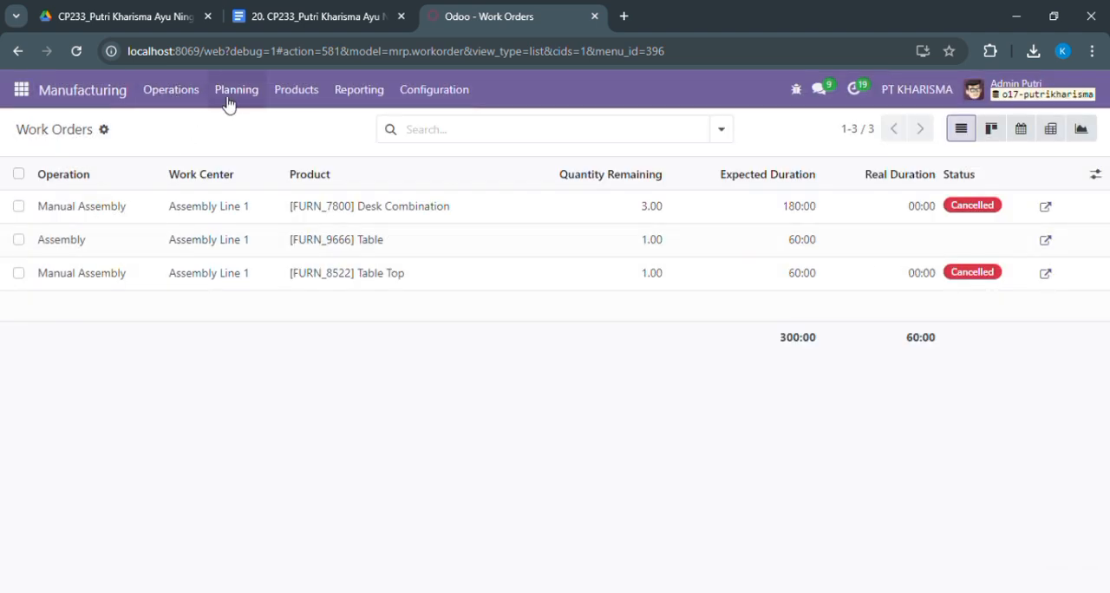
Show all manufacturing orders without the To Do filter, and view the cost overview of the completed order for 2 Tables
left_click(198, 92)
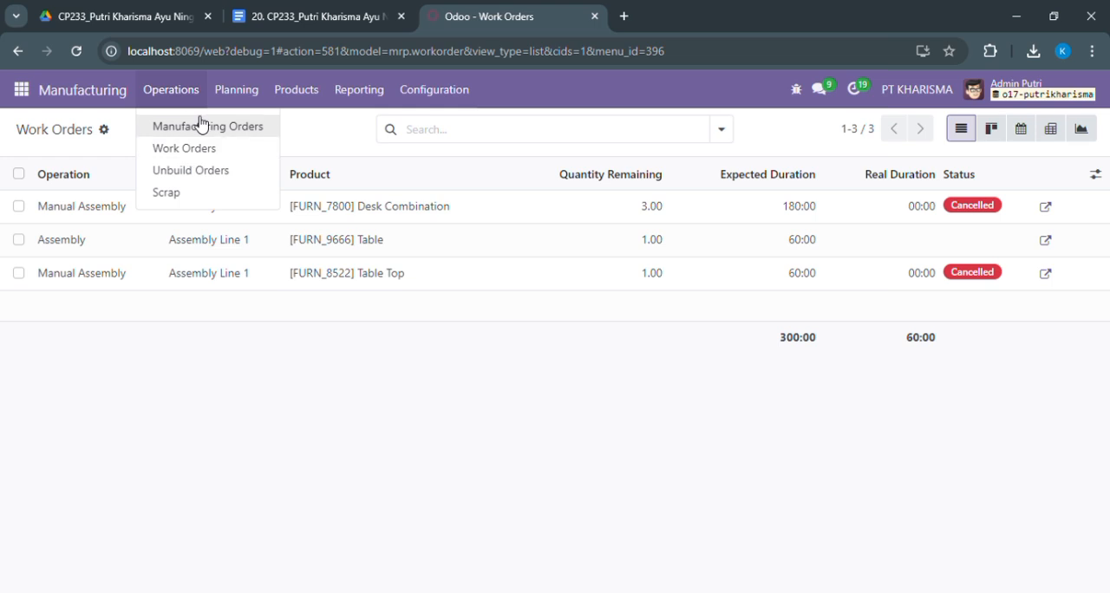
left_click(198, 130)
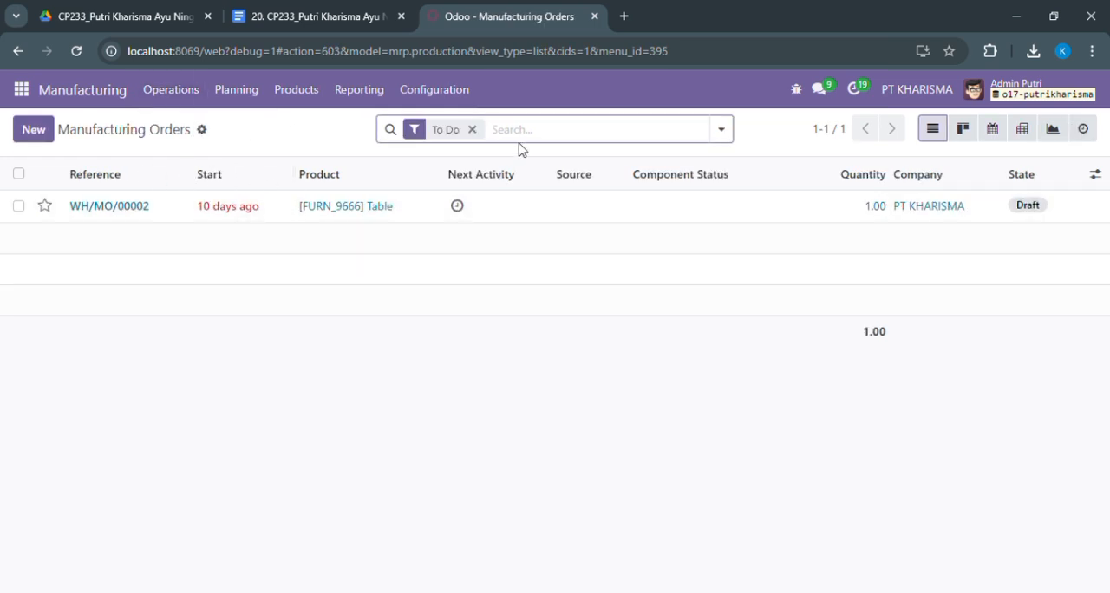
left_click(473, 130)
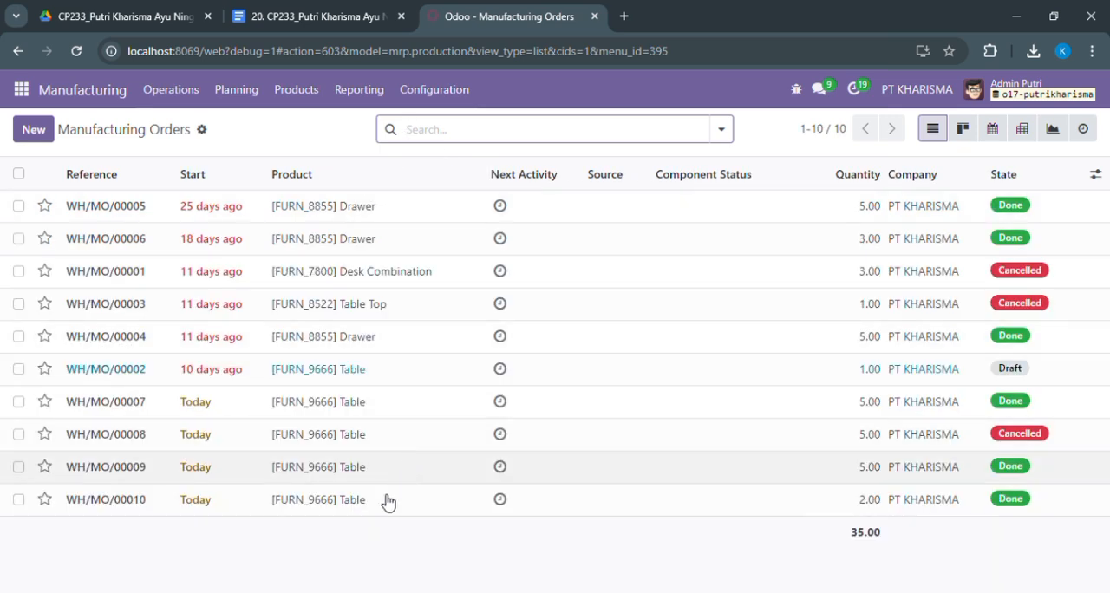
double_click(355, 506)
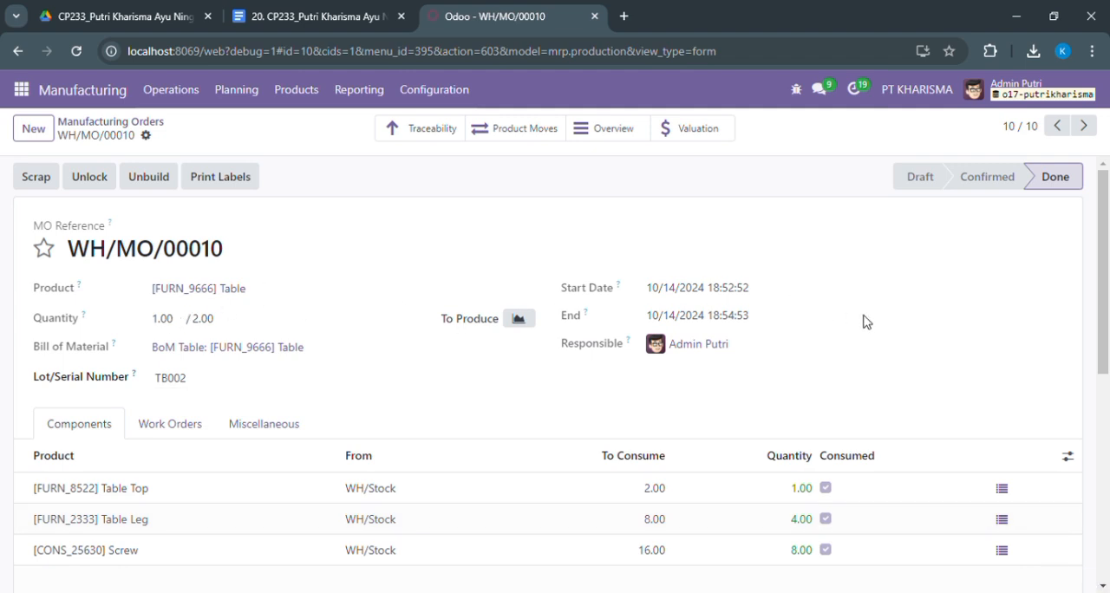
mouse_move(1108, 288)
left_mouse_down()
mouse_move(1108, 370)
mouse_move(1108, 284)
left_mouse_up()
left_click(578, 130)
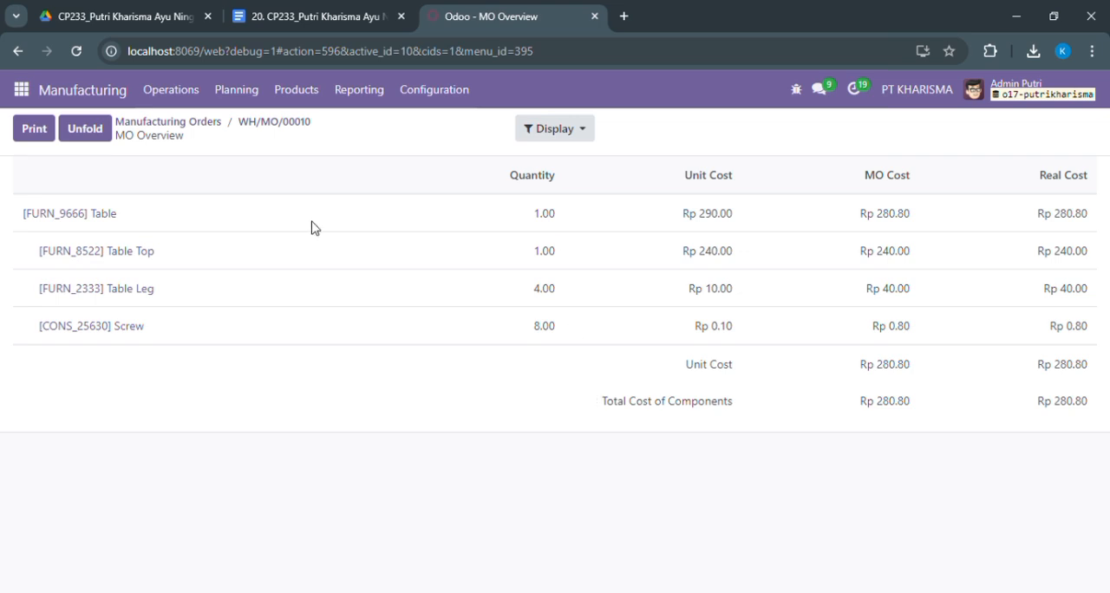
Check the list of open work orders, and return to the manufacturing orders list
left_click(186, 96)
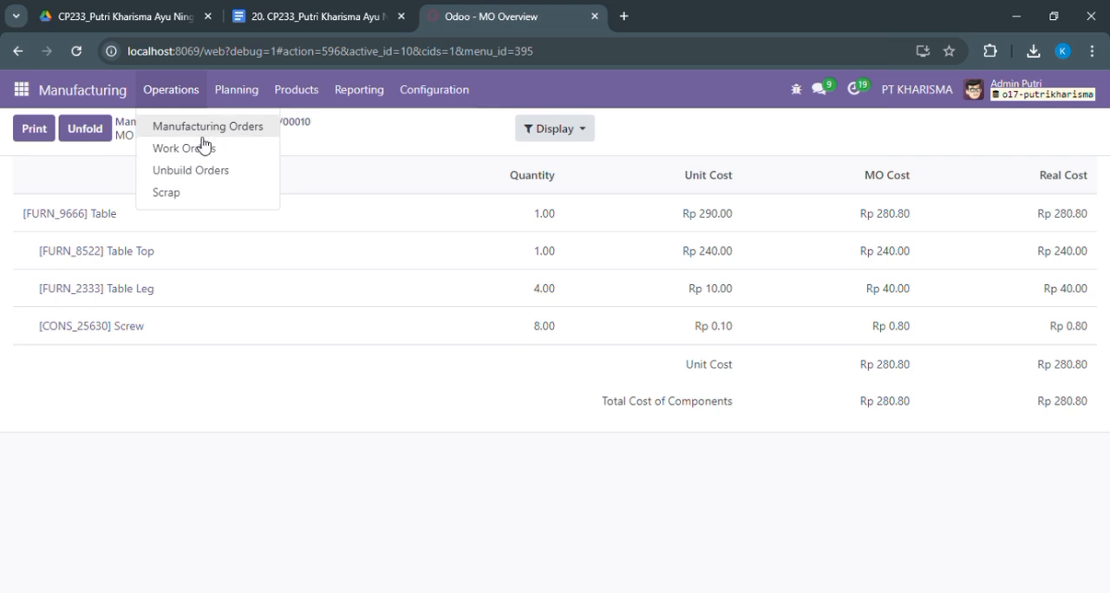
left_click(203, 148)
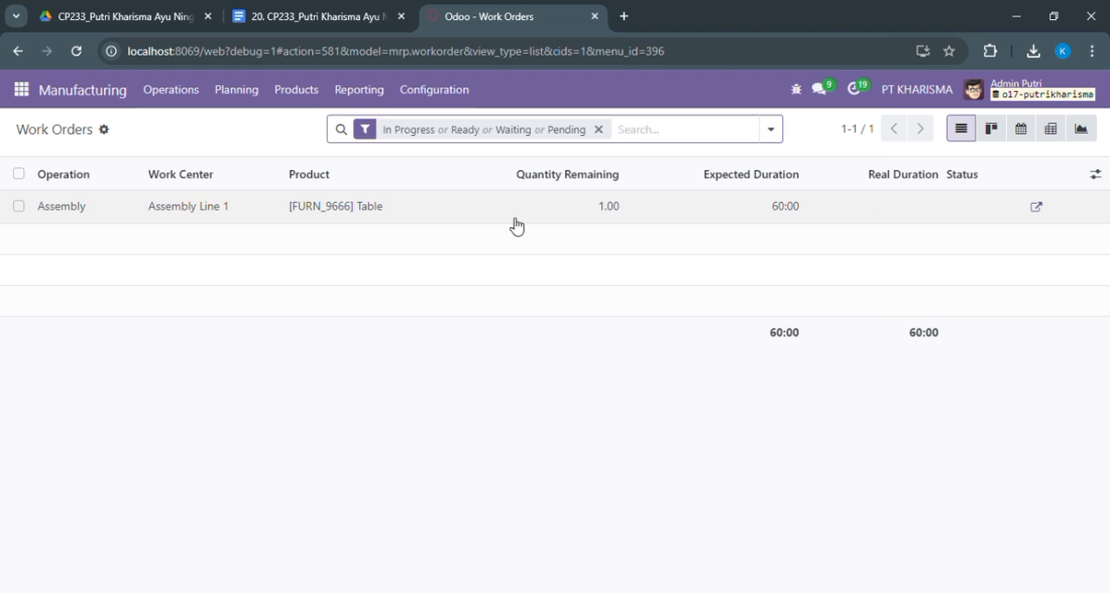
left_click(176, 102)
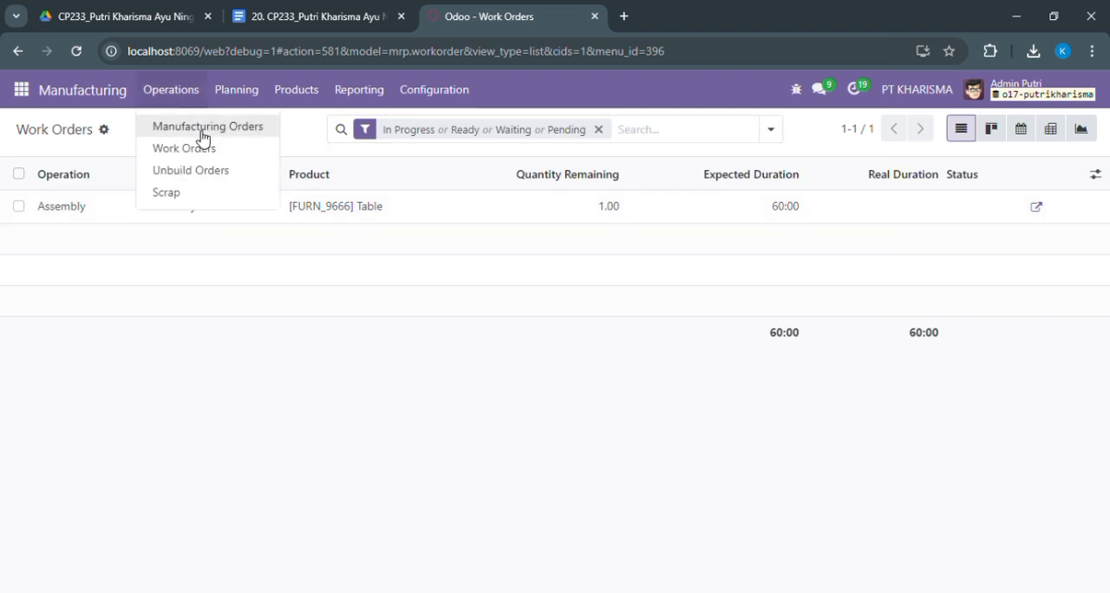
left_click(200, 128)
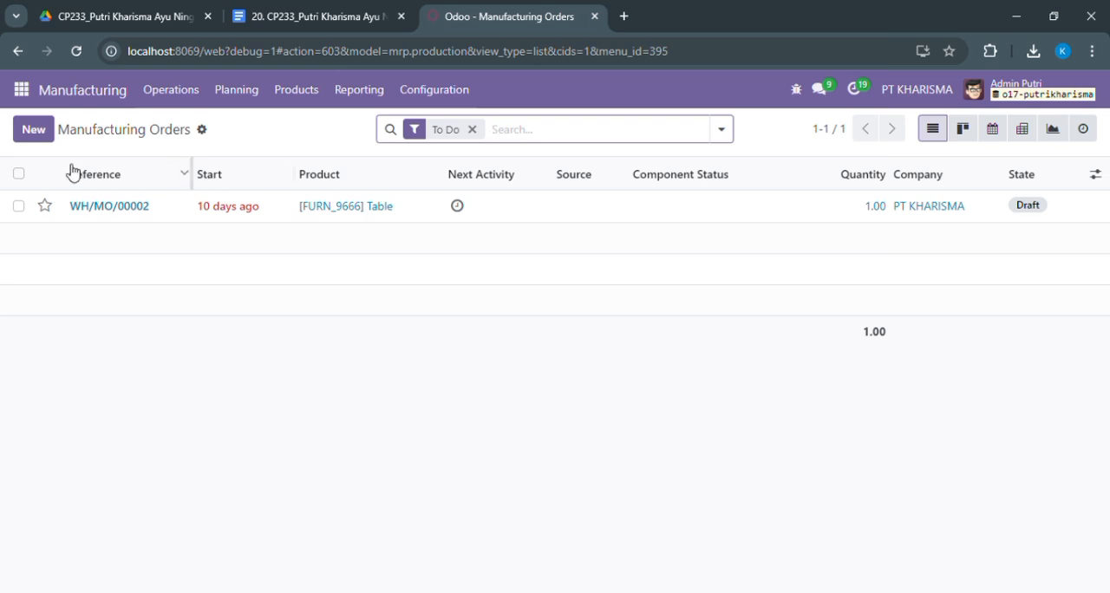
Start a new manufacturing order for the product [FURN_9666] Table
left_click(32, 130)
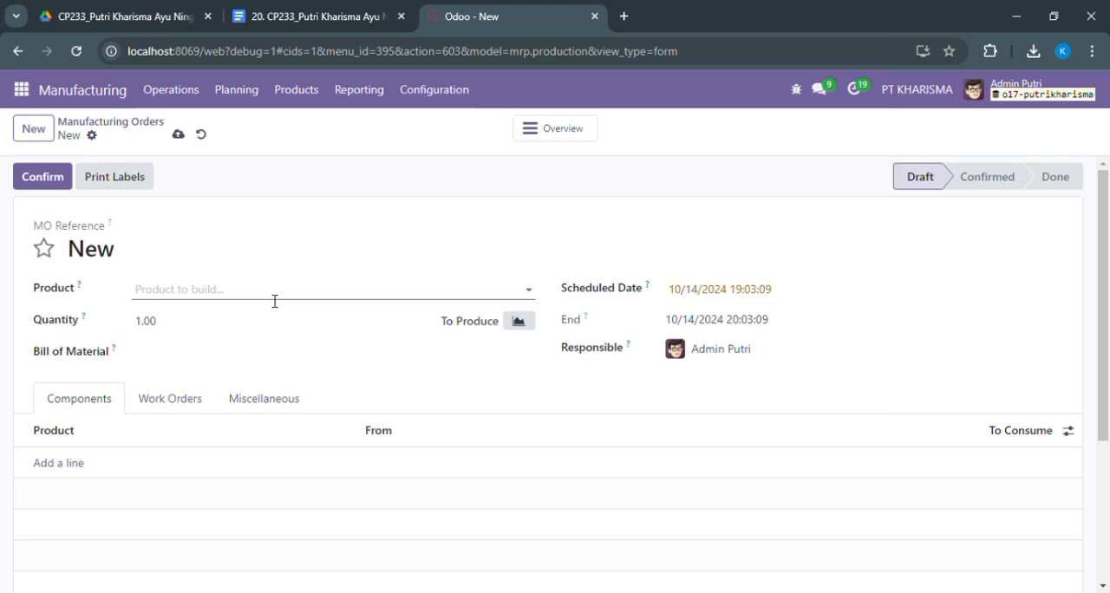
type("T")
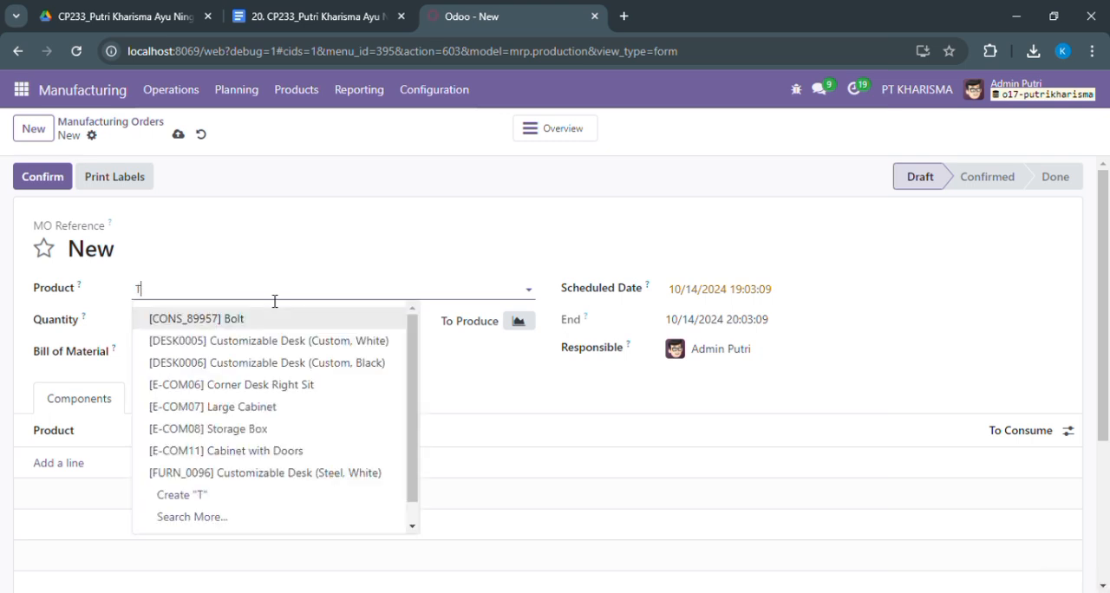
type("A")
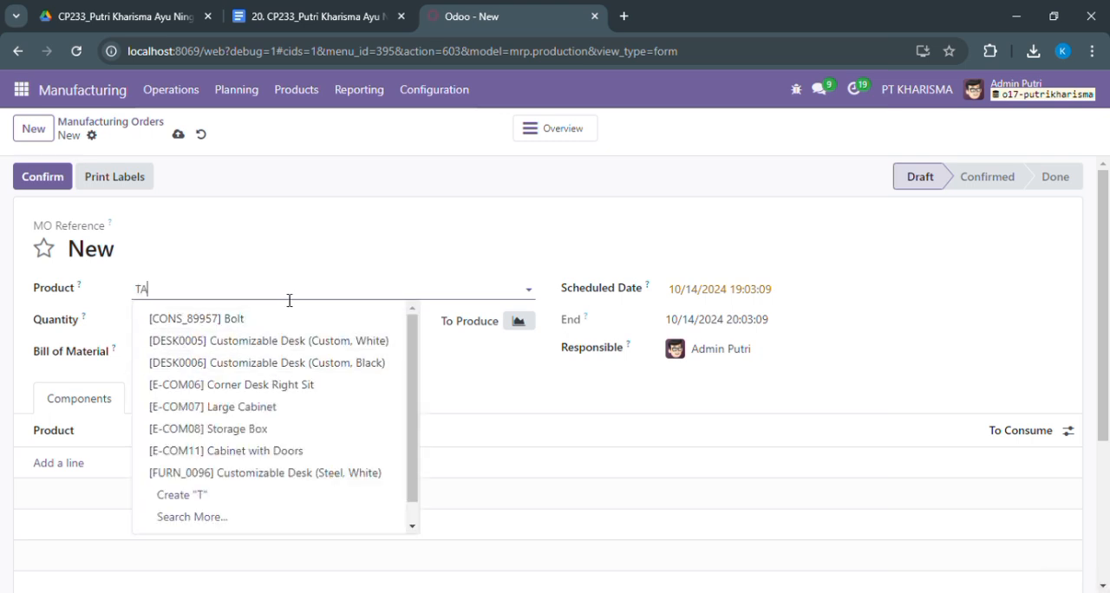
type("BL")
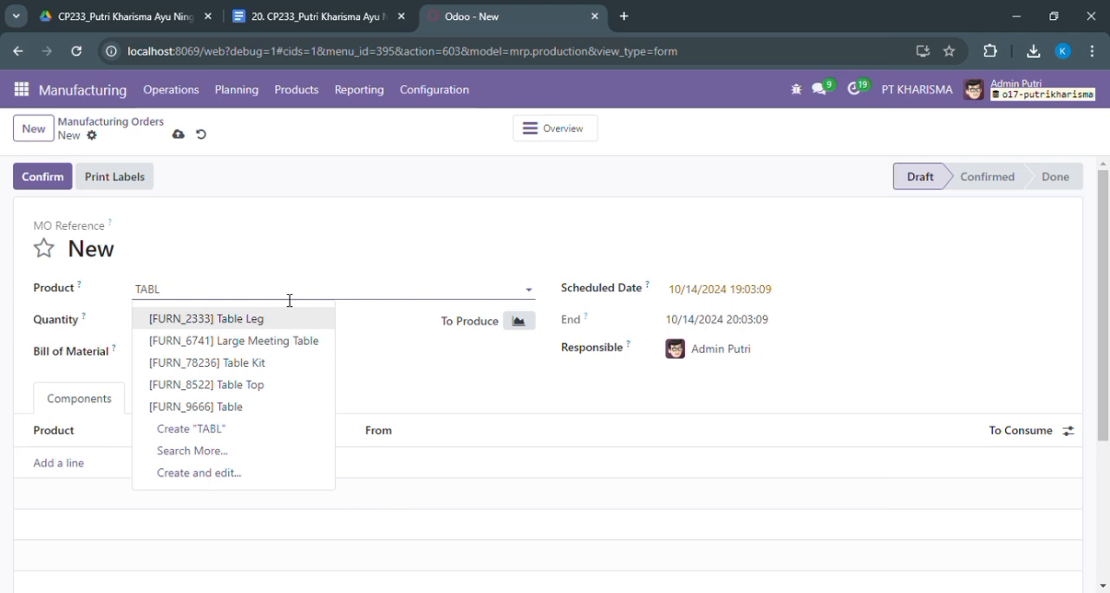
key("Down")
key("Down")
key("Down")
key("Down")
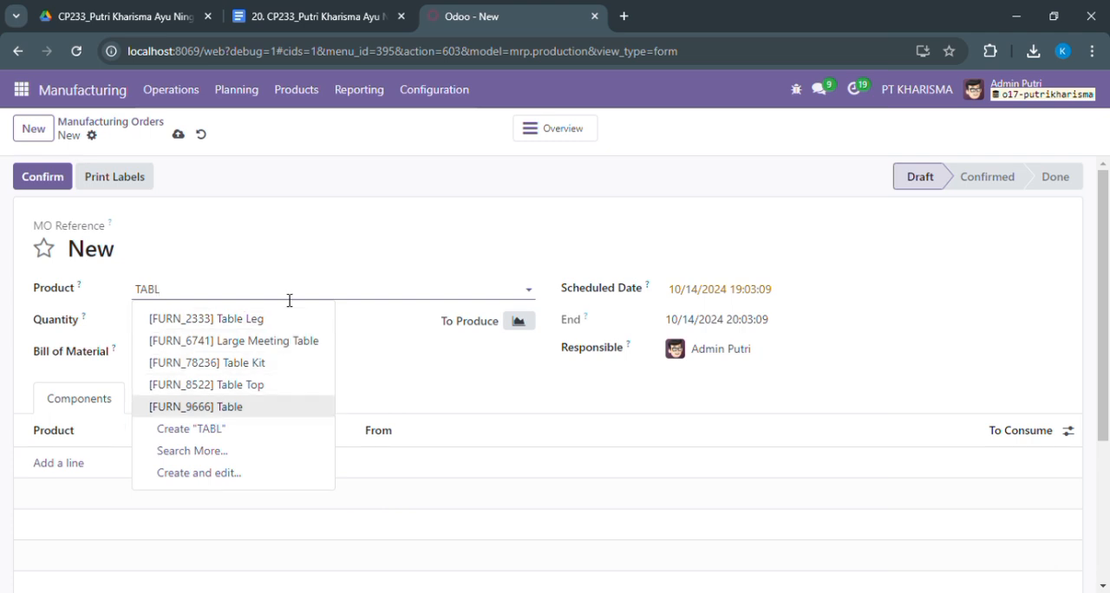
key("Return")
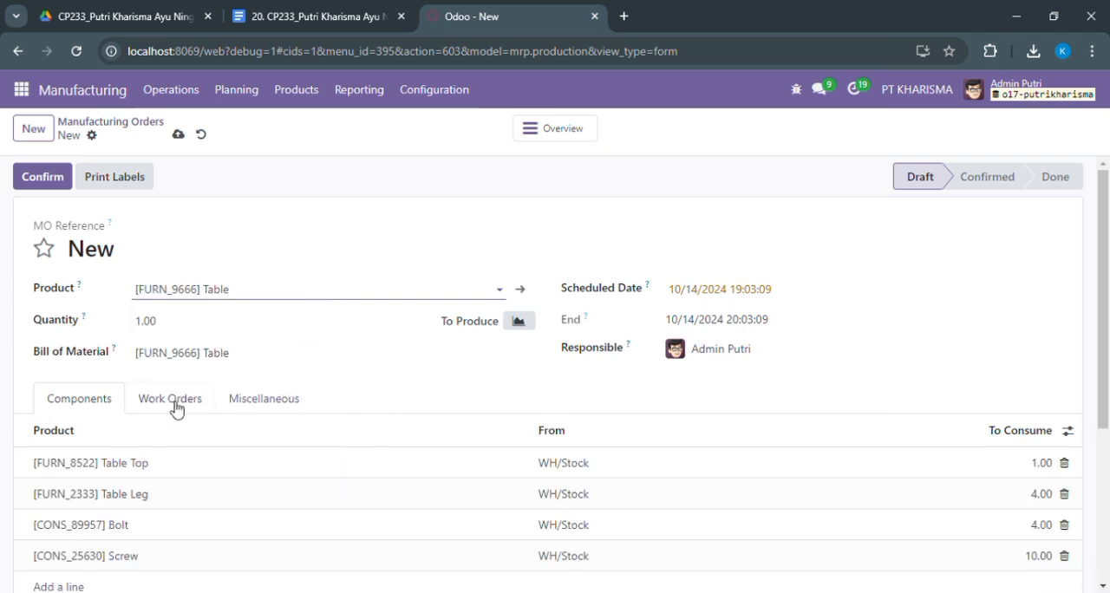
Set the order's bill of material to BoM Table: [FURN_9666] Table, and confirm the order
left_click(229, 353)
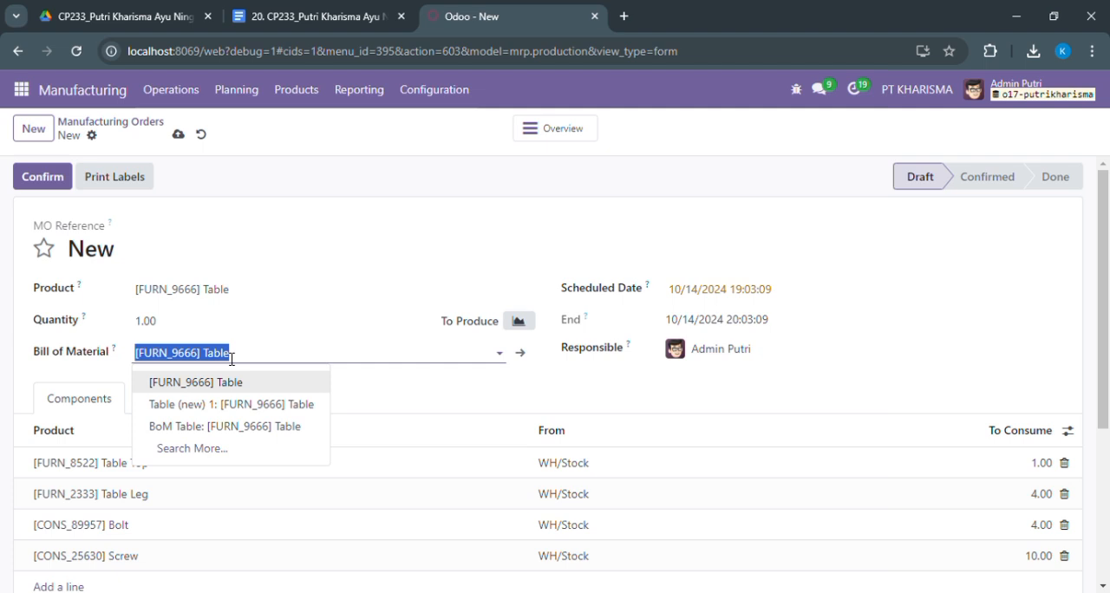
left_click(196, 426)
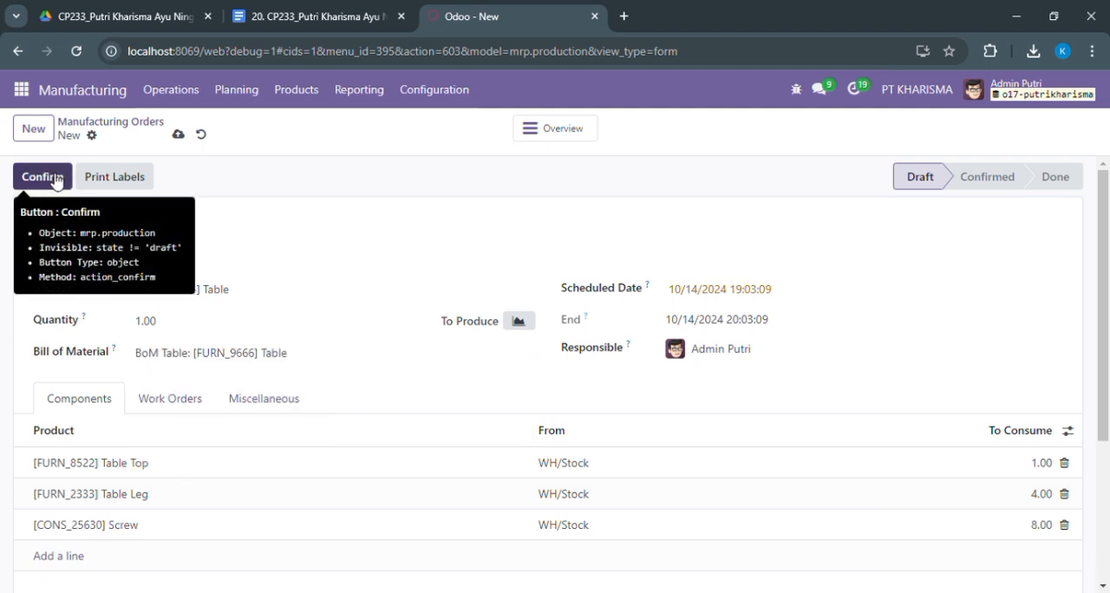
left_click(54, 179)
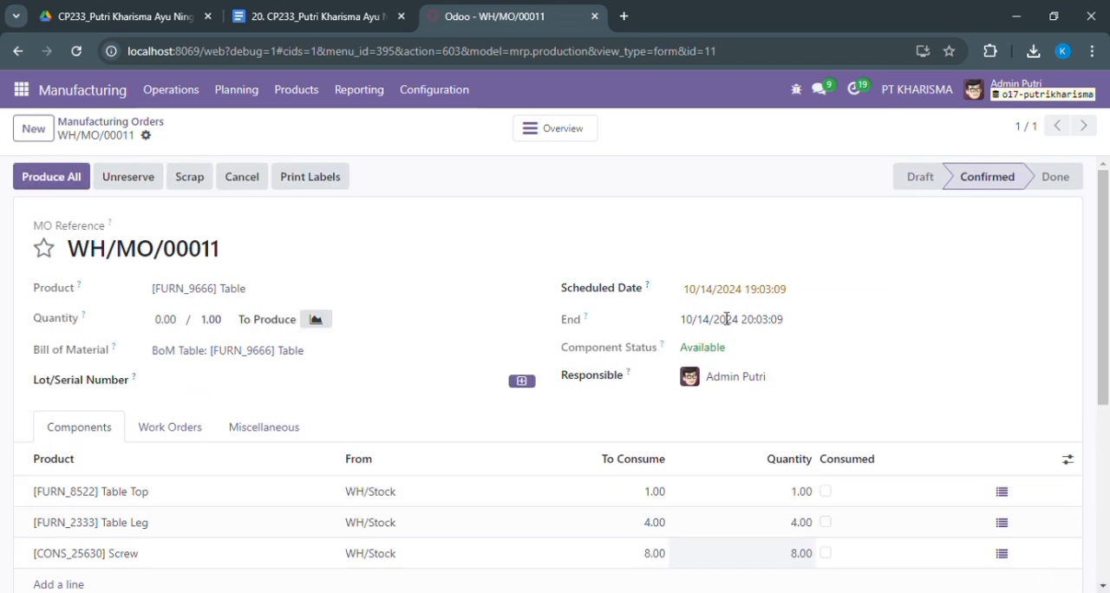
Set the produced quantity to 1 and mark the Table Leg and Table Top components as consumed
left_click(168, 335)
type("1")
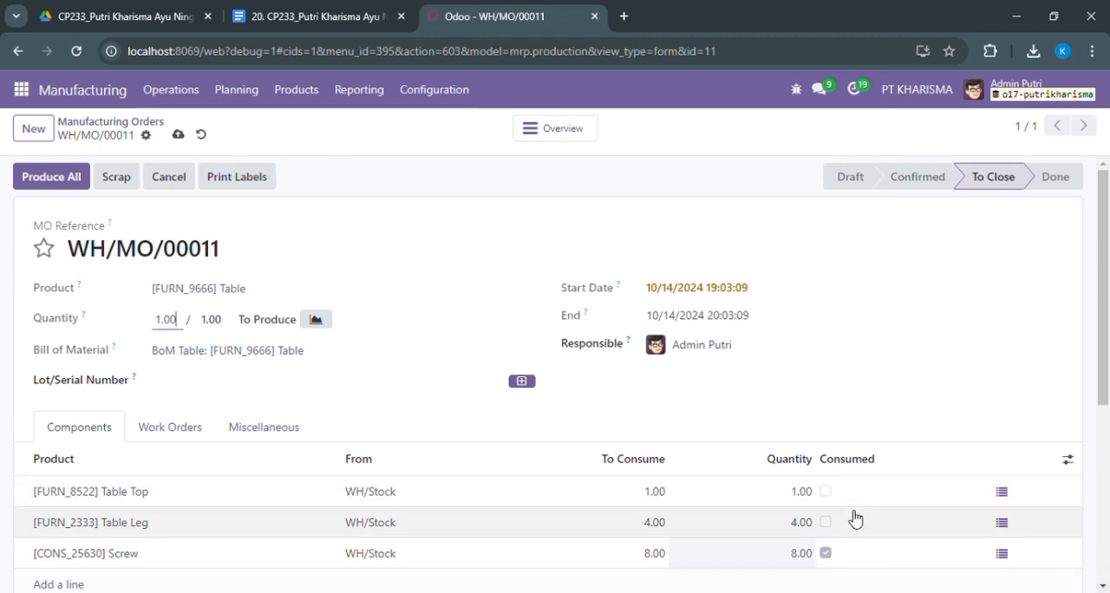
left_click(827, 526)
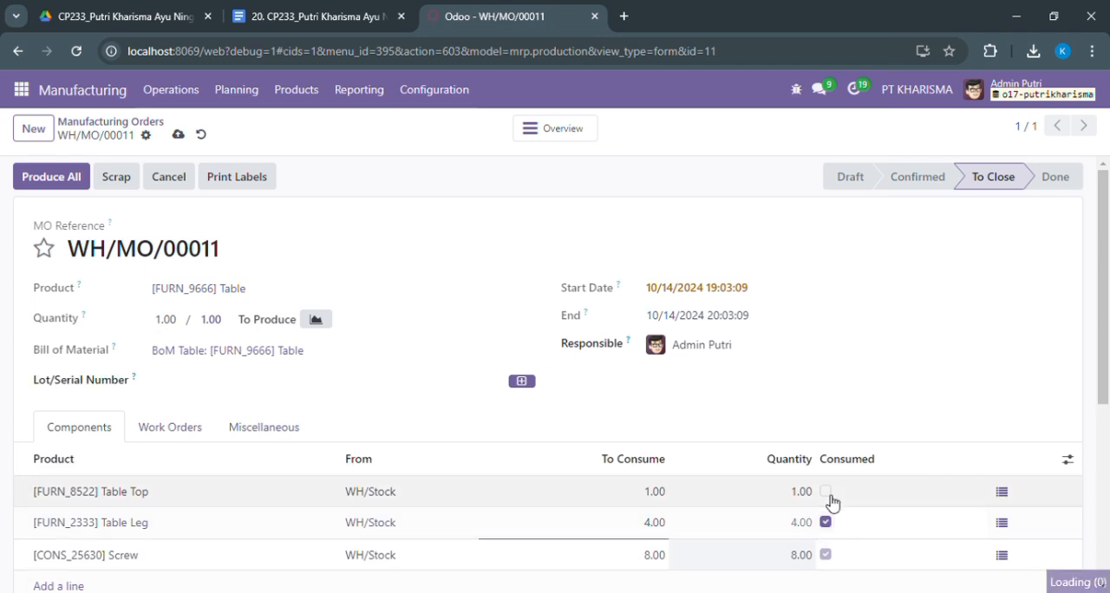
left_click(827, 493)
scroll(1106, 321, "down", 2)
scroll(1103, 319, "up", 2)
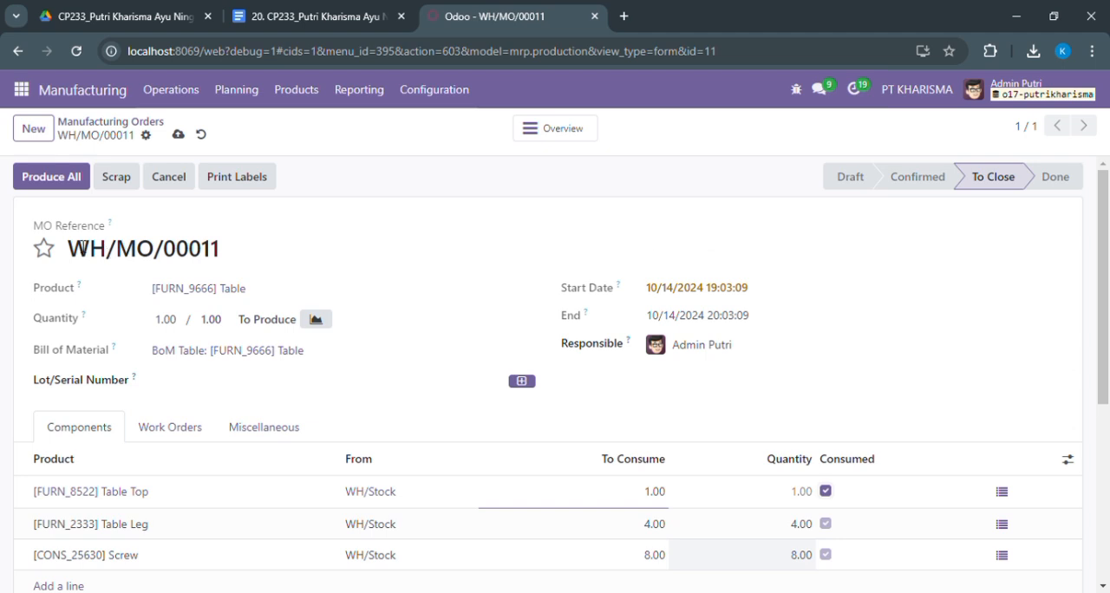
Try to produce the whole order, assign it the lot/serial number TB001, and save
left_click(71, 179)
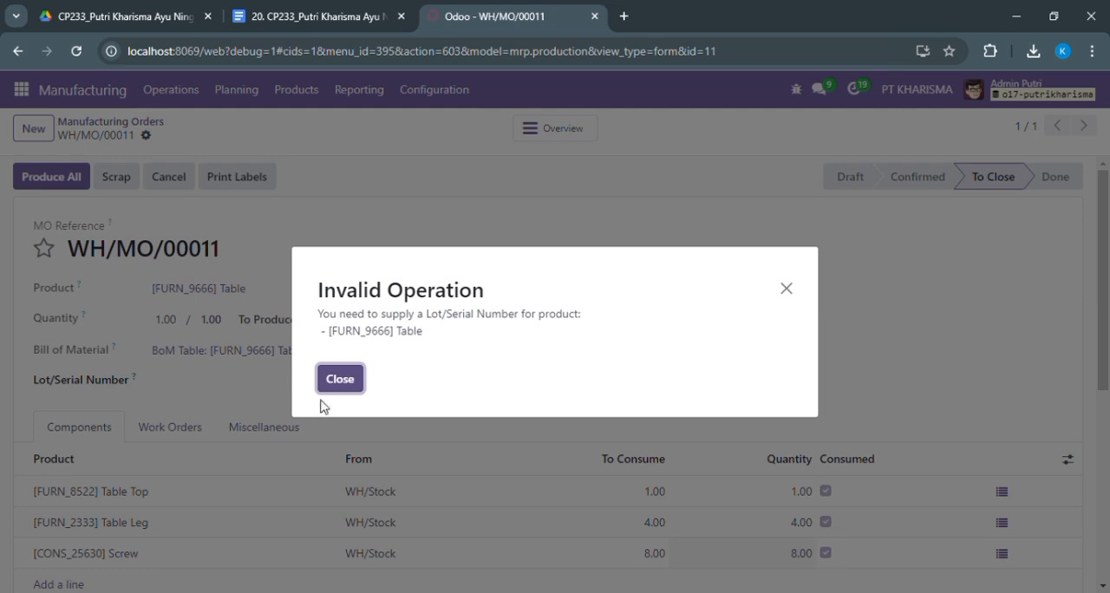
left_click(339, 387)
left_click(282, 380)
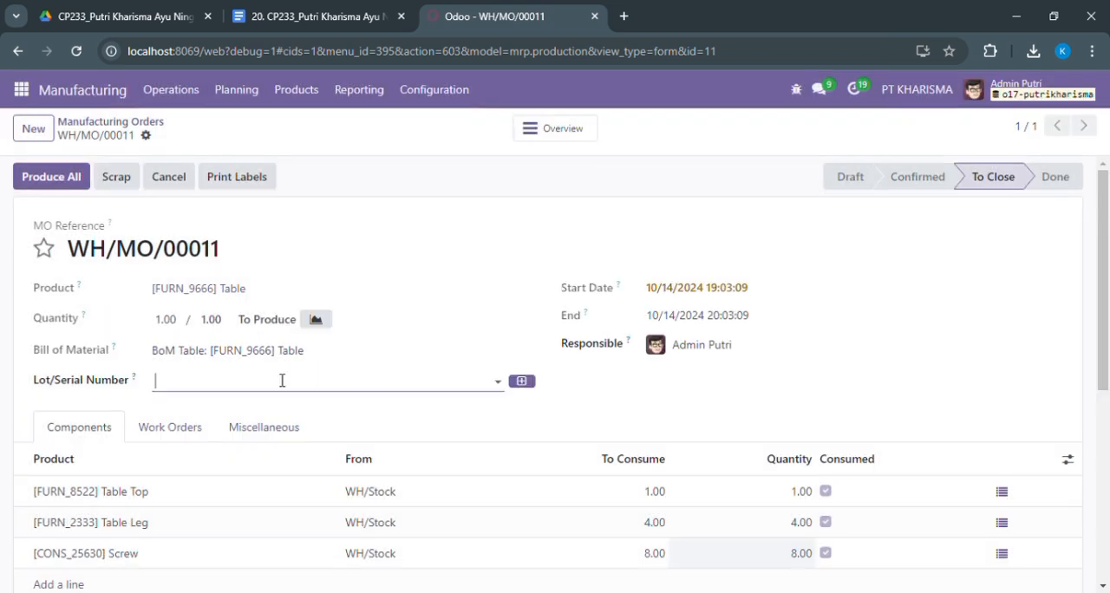
left_click(238, 436)
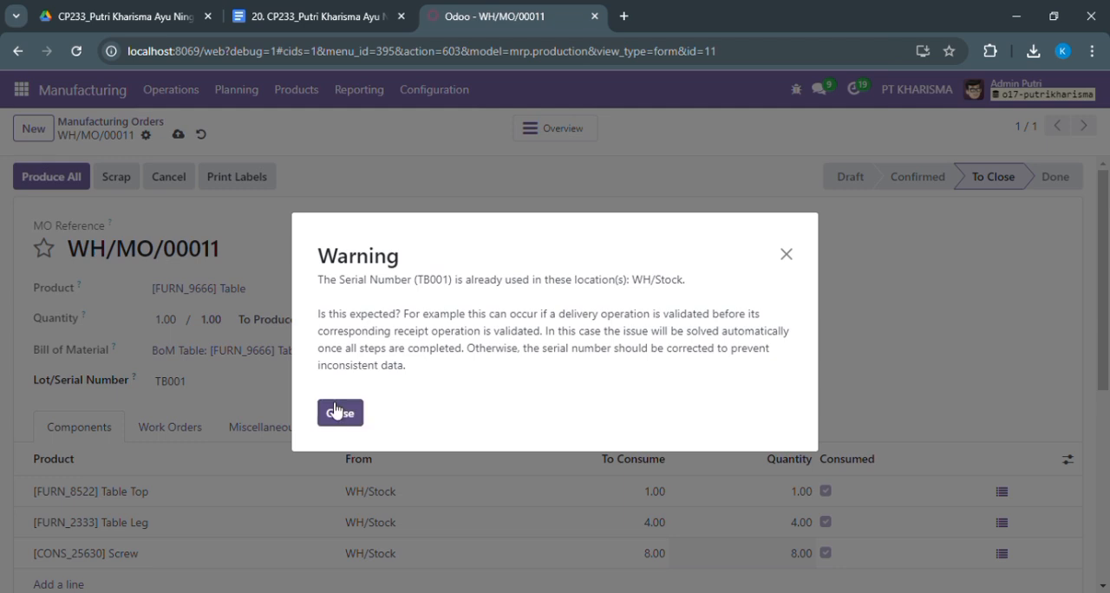
left_click(337, 412)
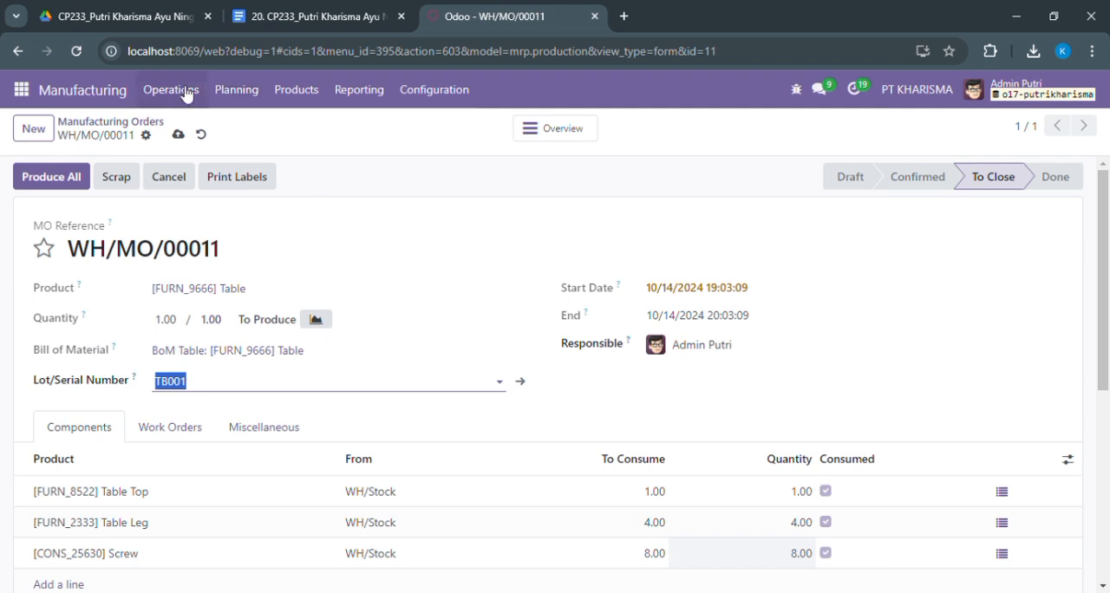
left_click(178, 134)
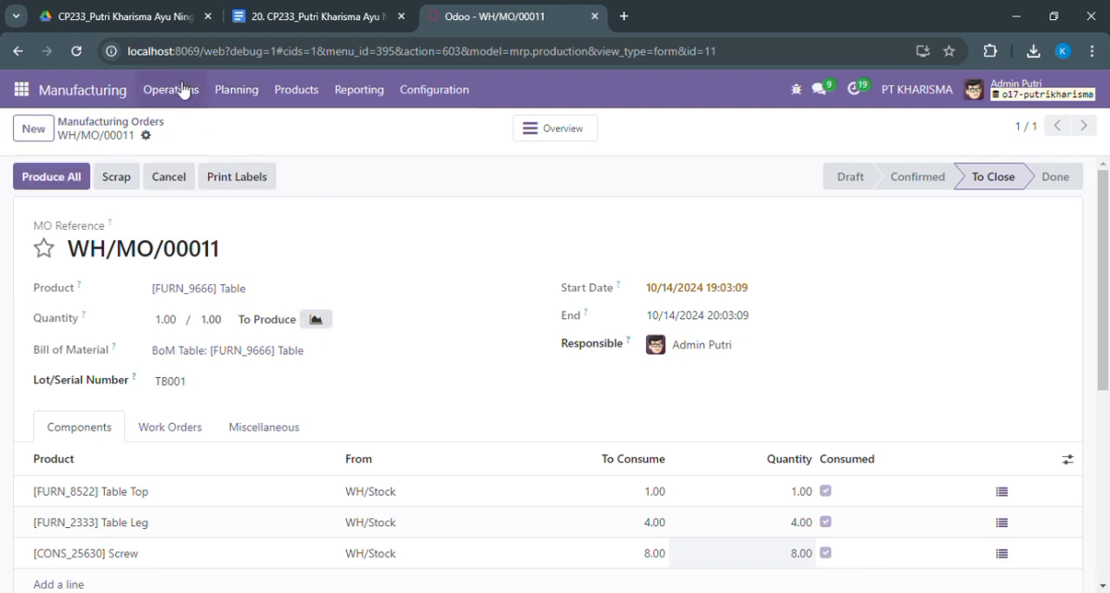
Add a work order line to the manufacturing order with Assembly Line 1 as its work center
left_click(154, 438)
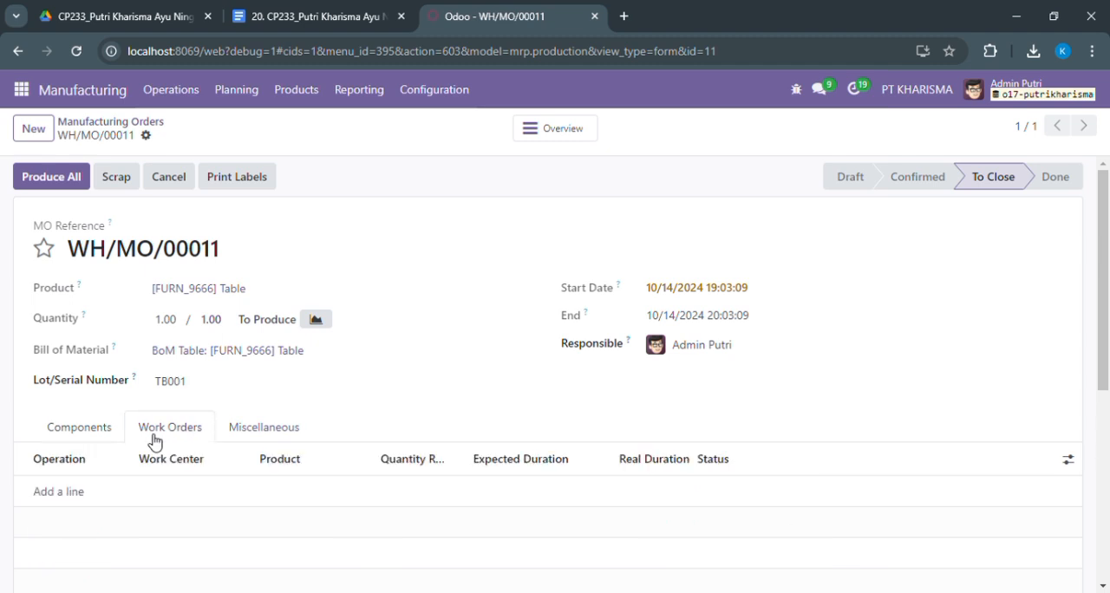
left_click(72, 496)
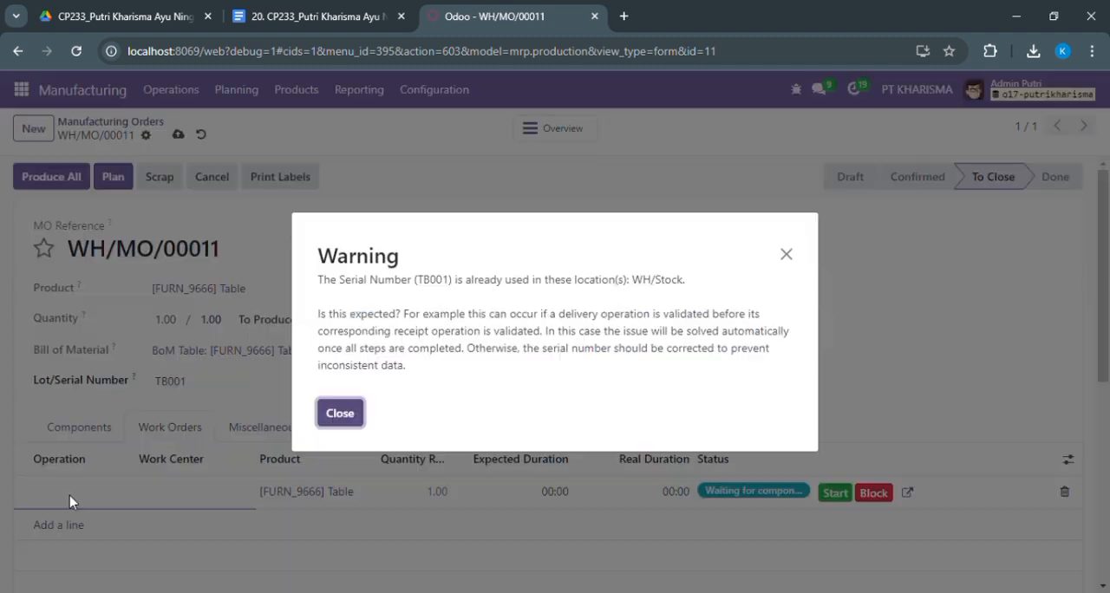
left_click(340, 413)
left_click(187, 492)
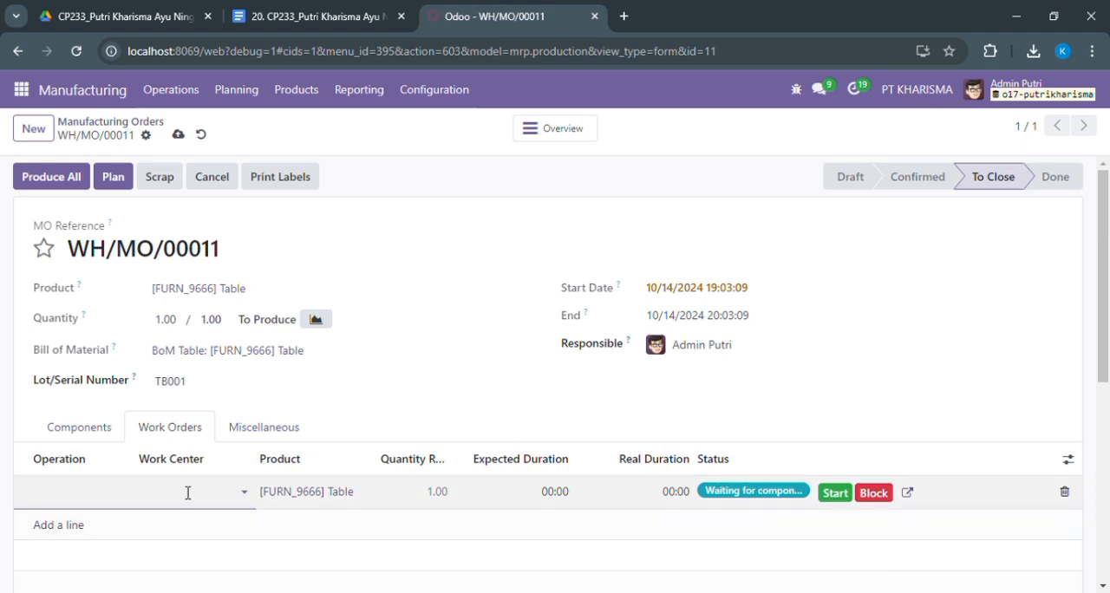
left_click(187, 492)
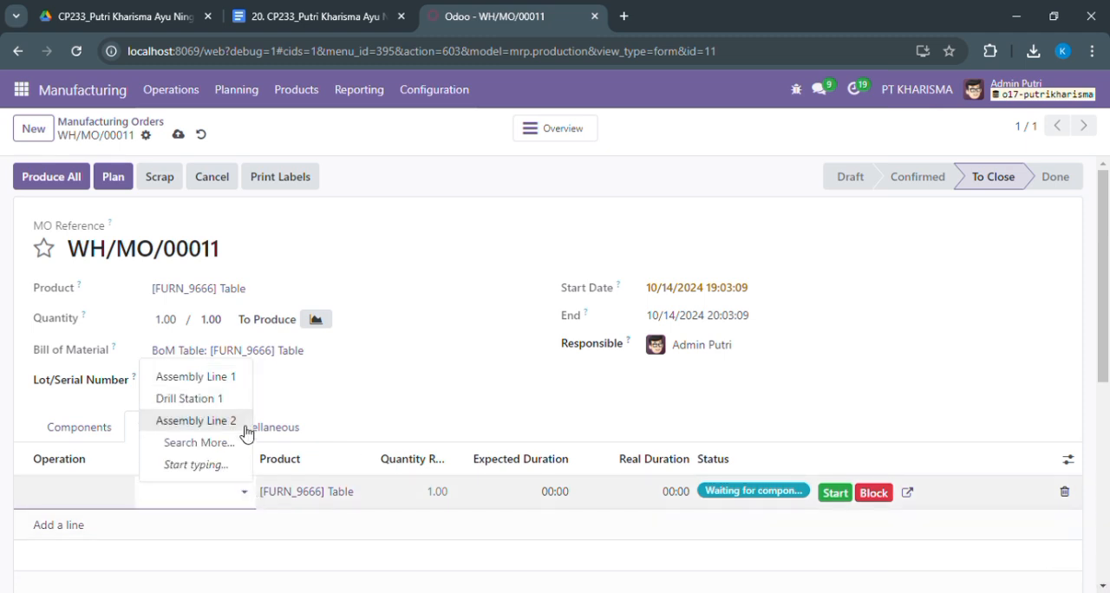
left_click(245, 379)
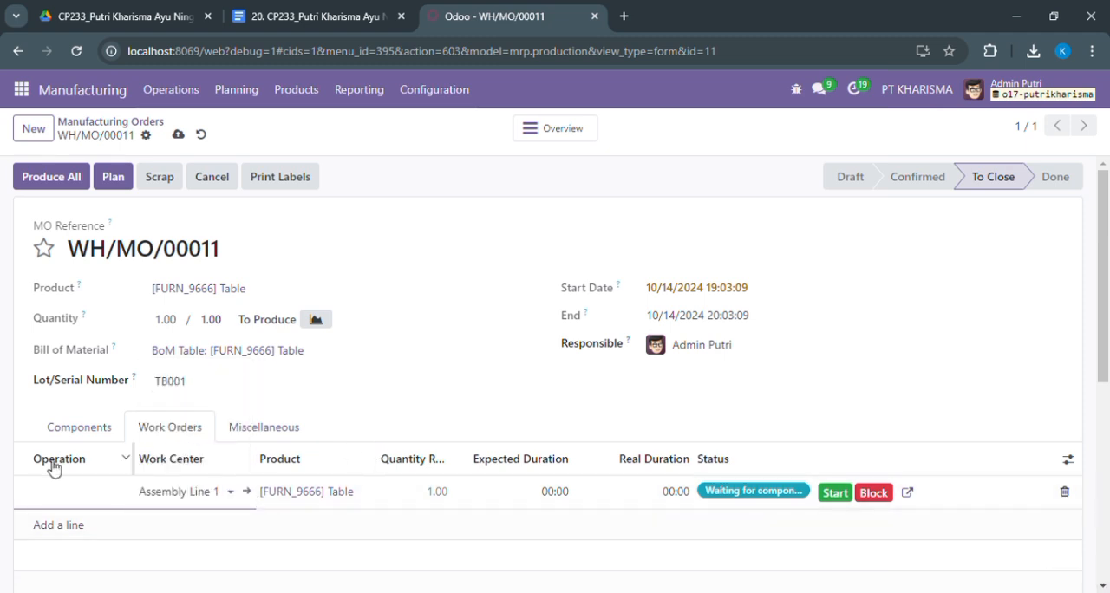
Set the new work order's expected duration to 20:00 and try to start it
left_click(79, 501)
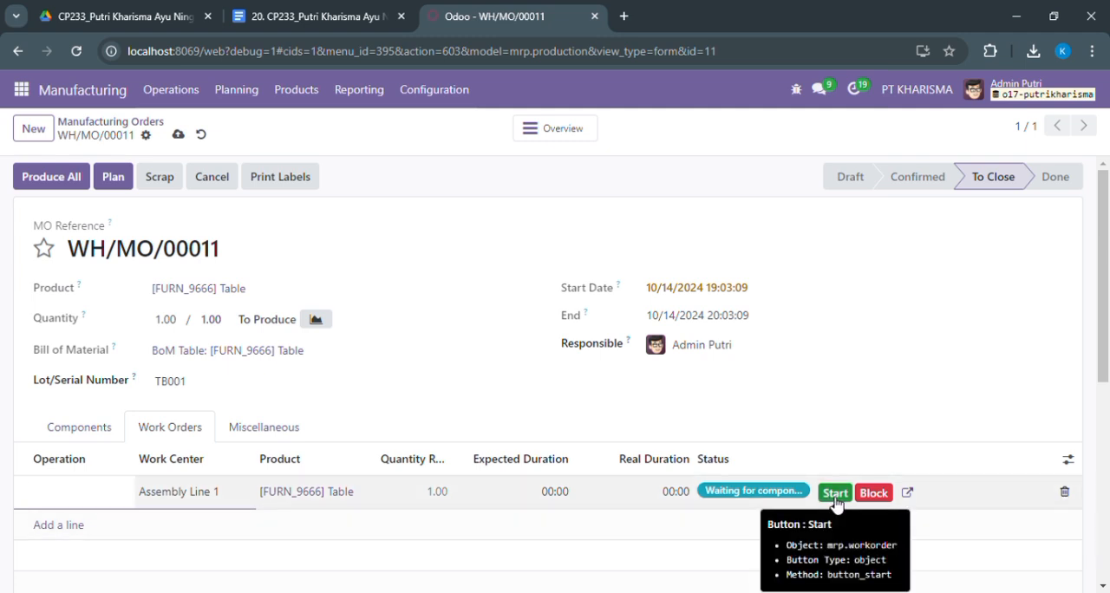
left_click(564, 492)
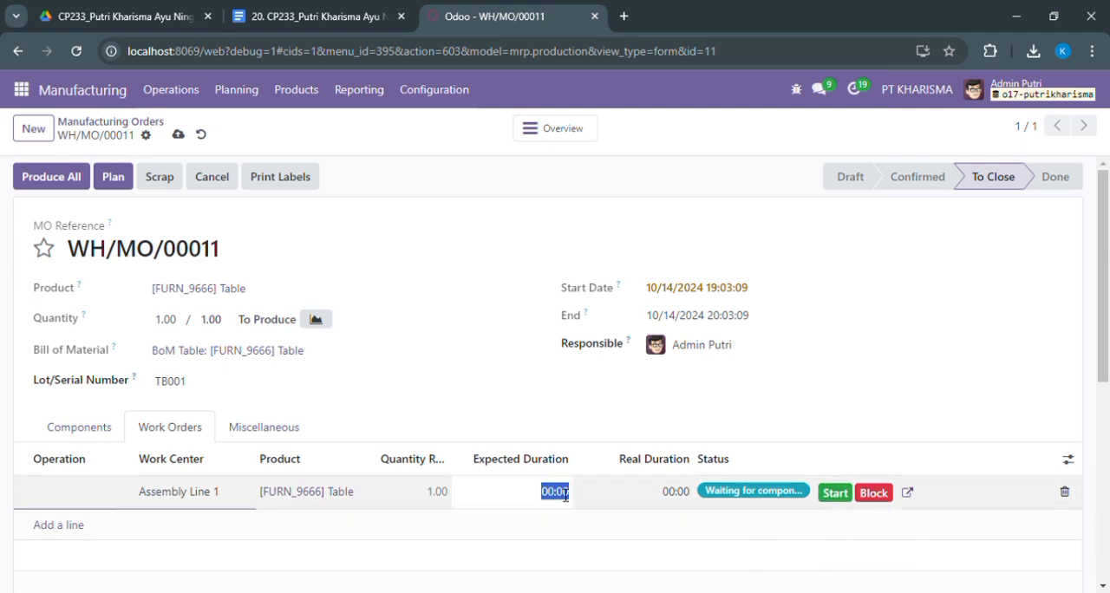
type("20:00")
left_click(835, 494)
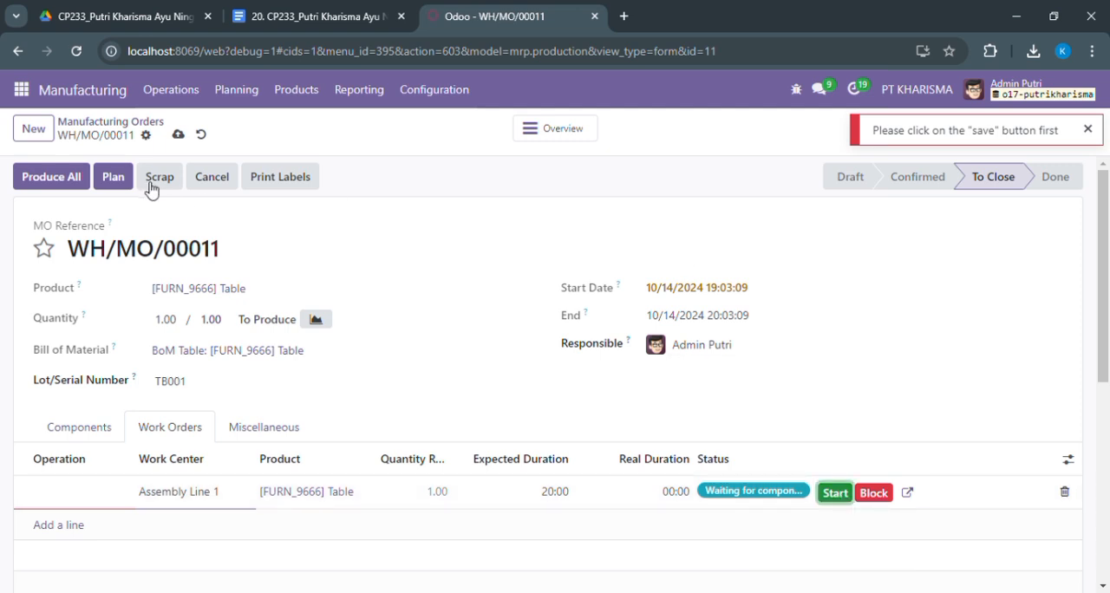
Name the work order's operation Pembuatan Meja, and save the manufacturing order
left_click(178, 135)
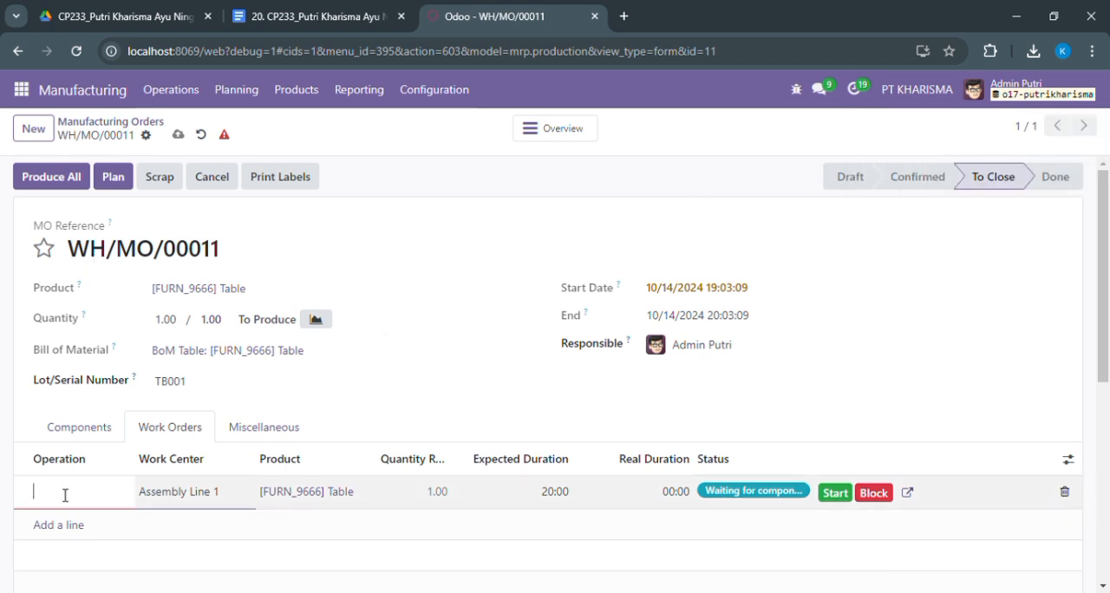
type("Pembuatan Meja")
left_click(547, 342)
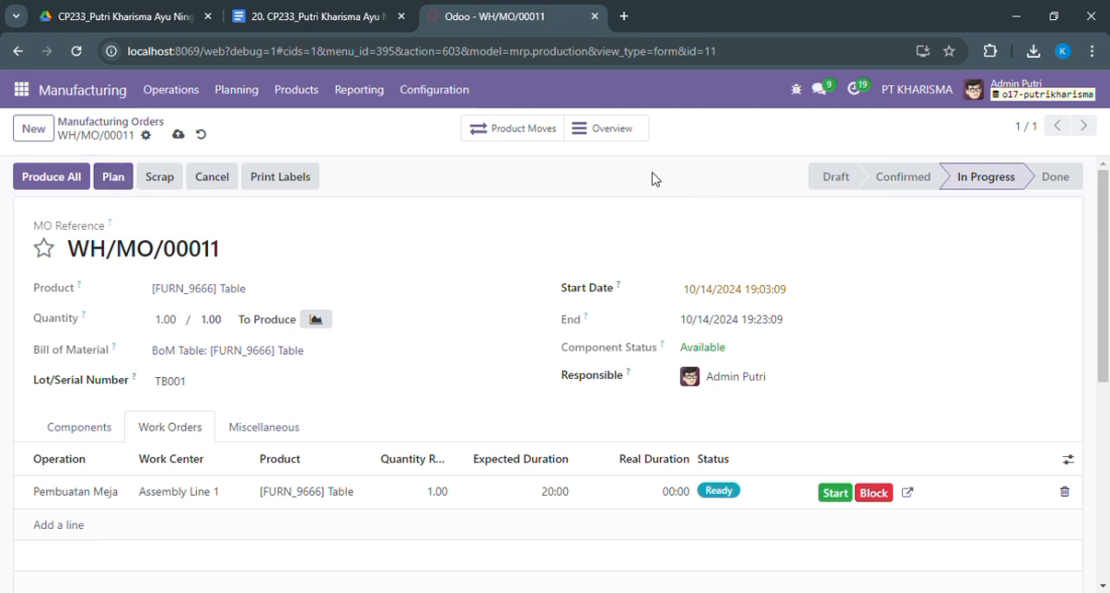
left_click(178, 135)
Start the Pembuatan Meja operation from the work orders list, and pause its timer
left_click(170, 92)
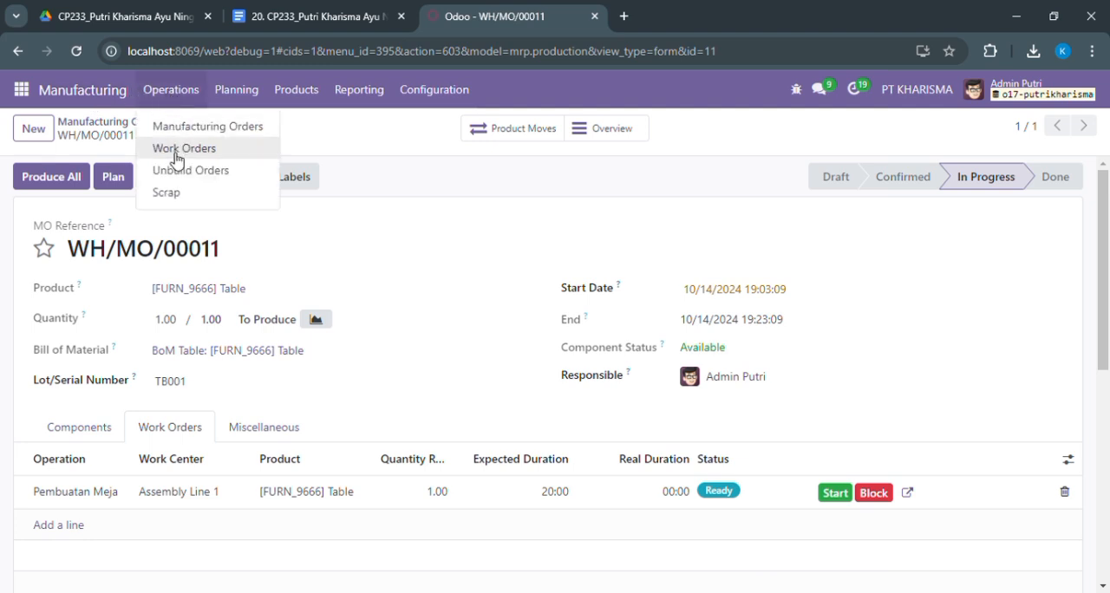
left_click(177, 152)
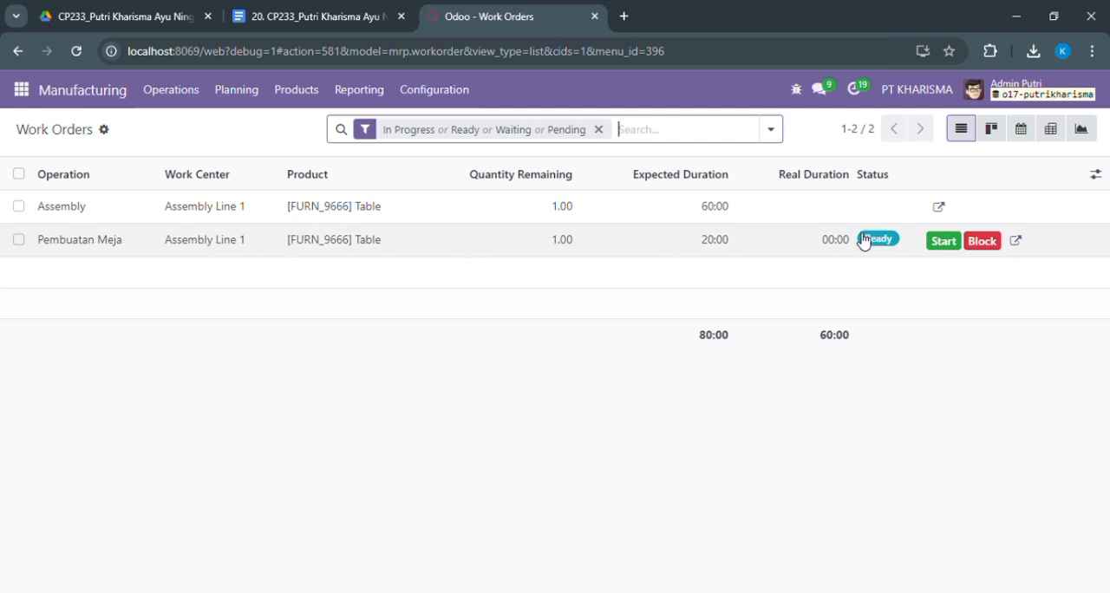
left_click(958, 245)
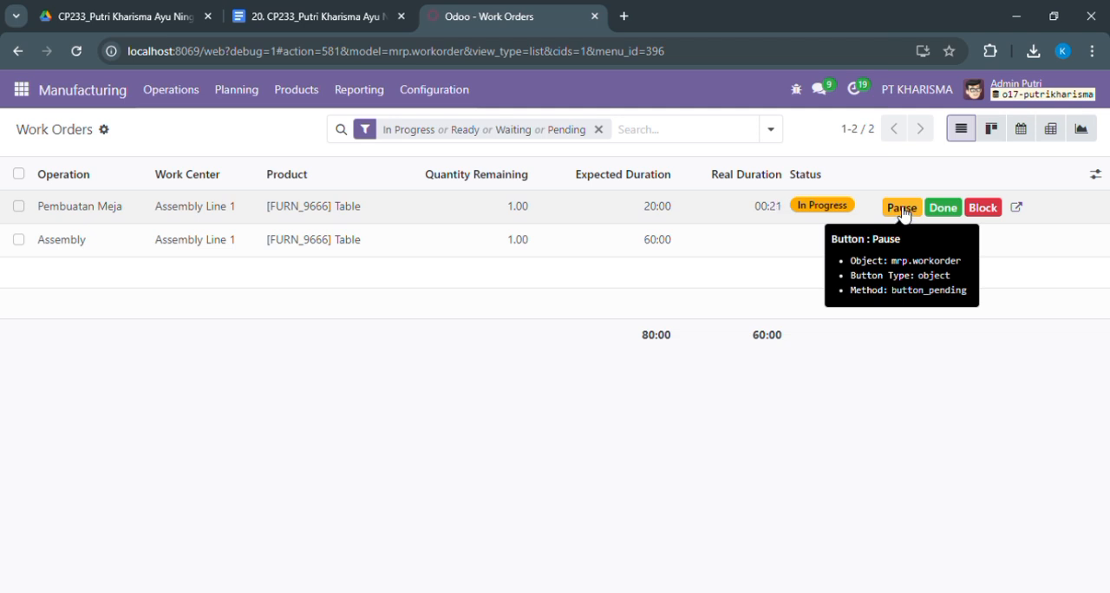
left_click(902, 208)
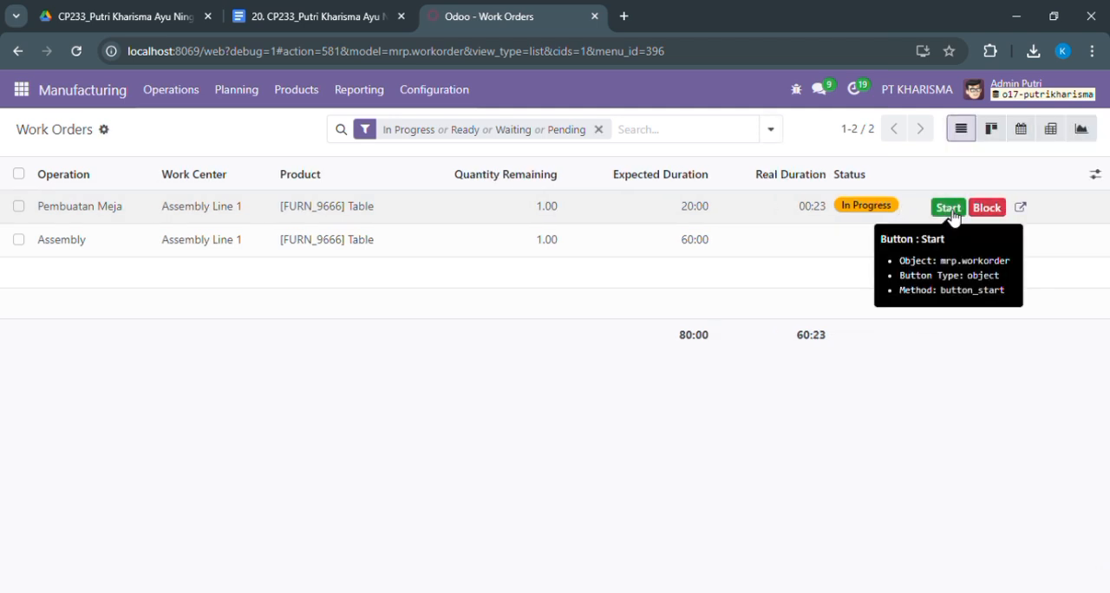
Resume and finish the Pembuatan Meja work order, and remove the status filter to list all work orders
left_click(950, 210)
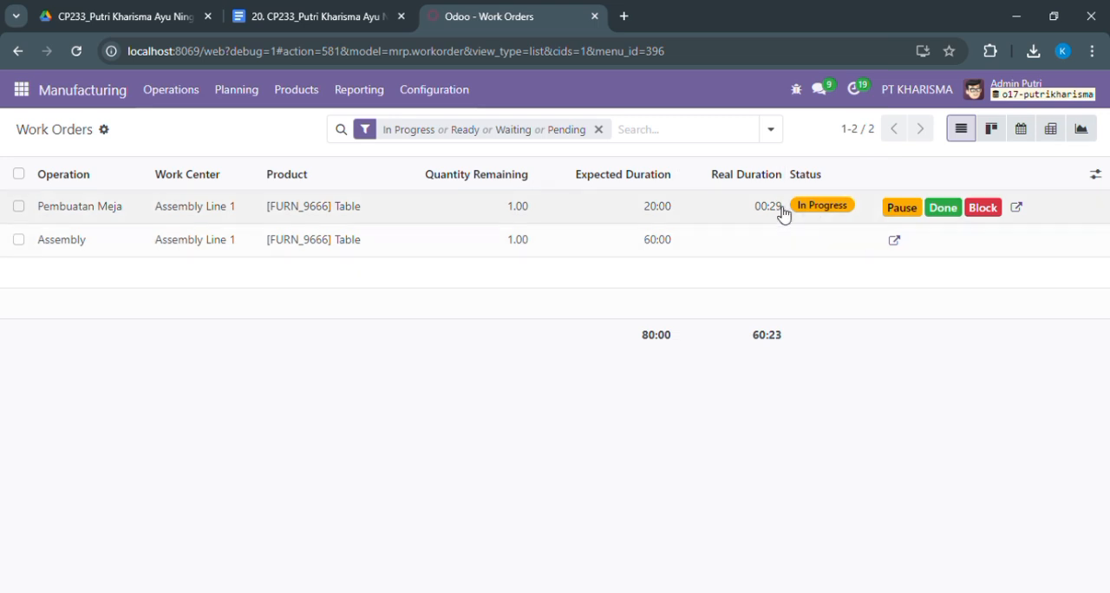
left_click(943, 210)
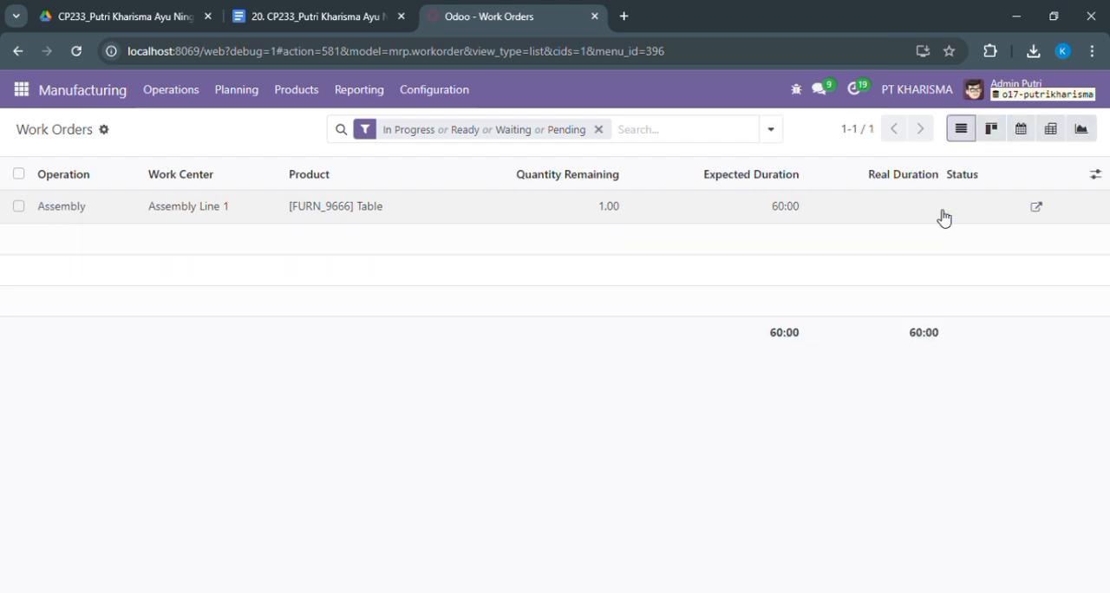
left_click(598, 130)
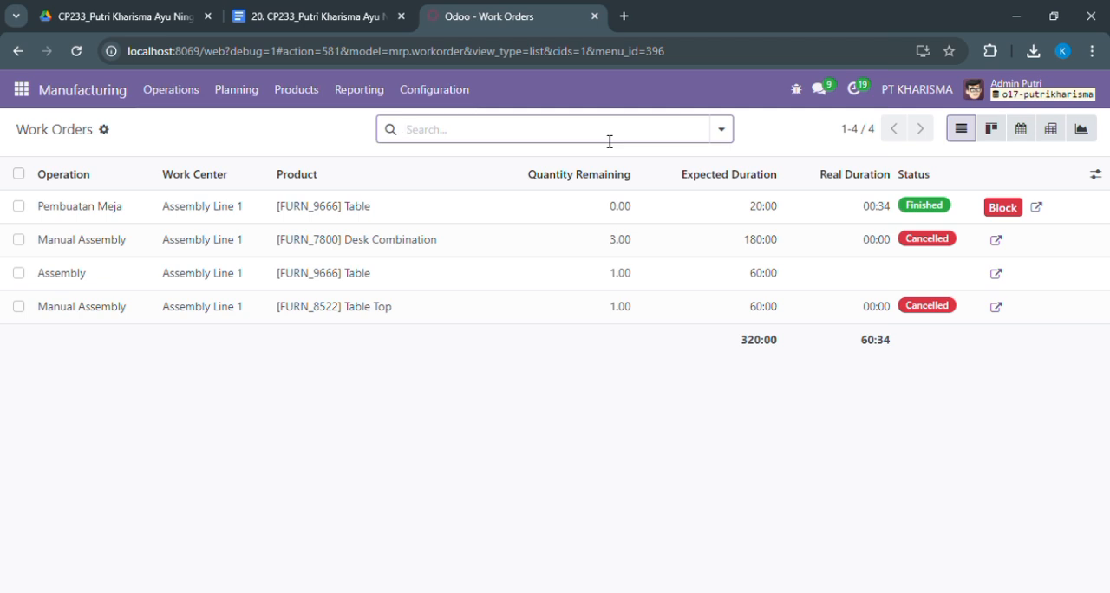
Open Inventory's Lots/Serial Numbers list and review the entries for Drawer Black, Table Leg, Cable Management Box and Table
left_click(21, 89)
left_click(35, 346)
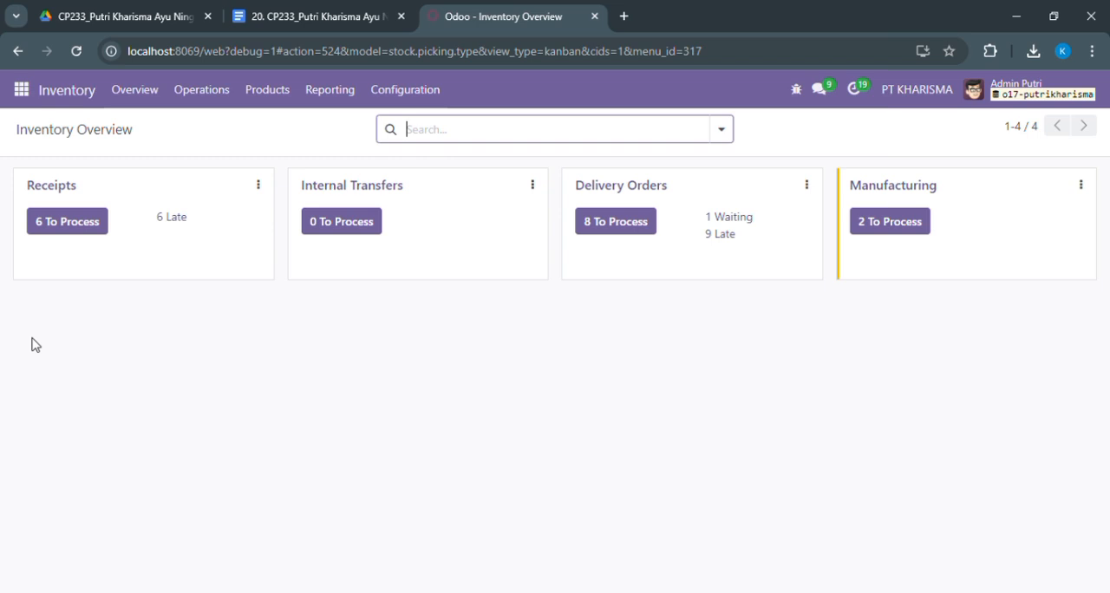
left_click(274, 96)
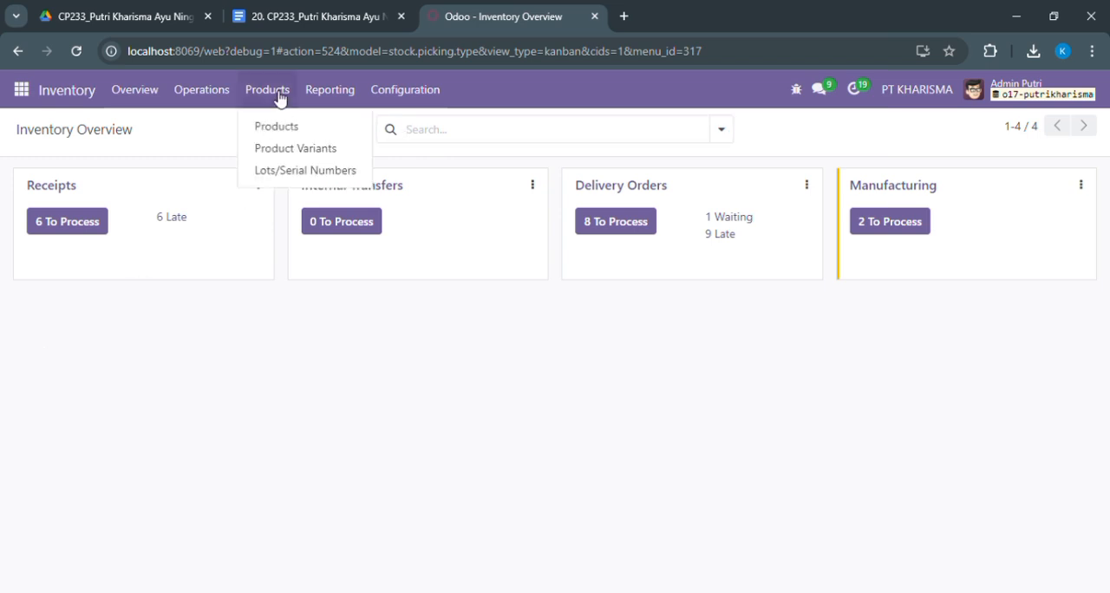
left_click(290, 172)
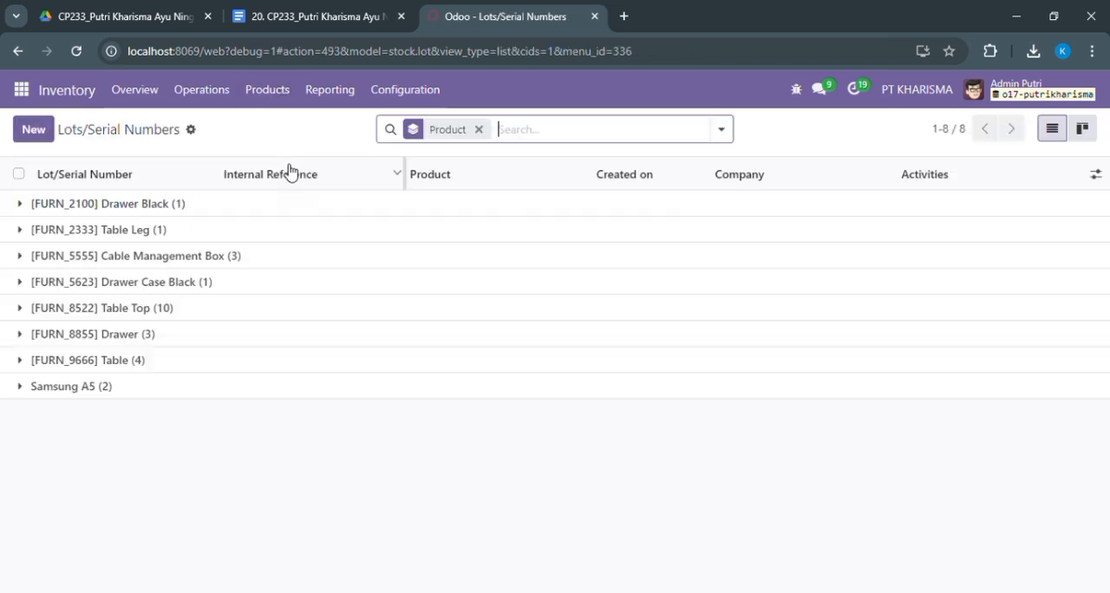
left_click(28, 215)
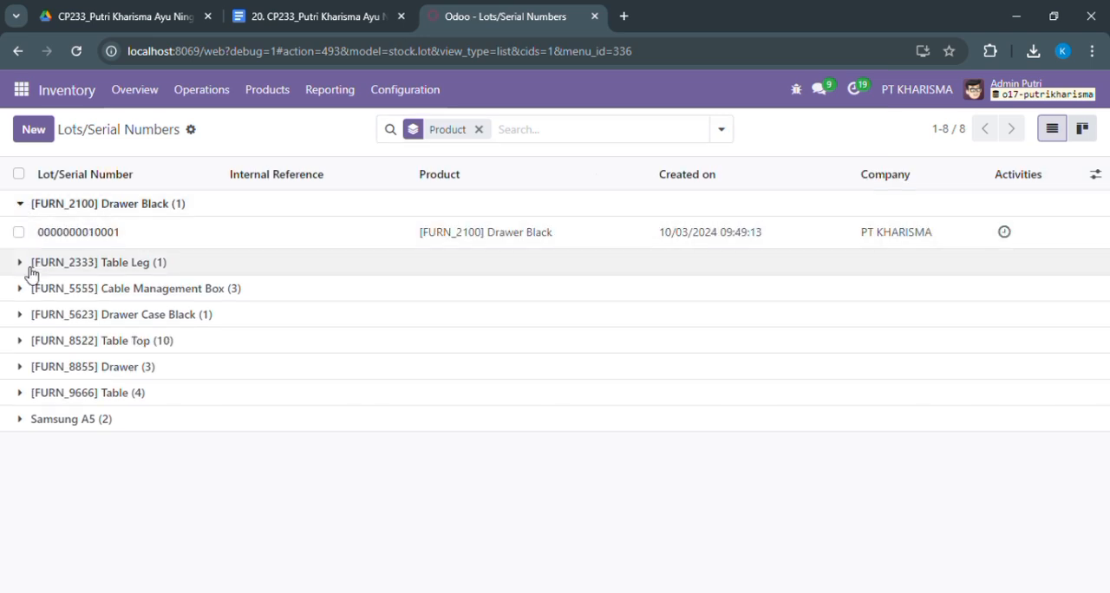
left_click(31, 263)
left_click(17, 331)
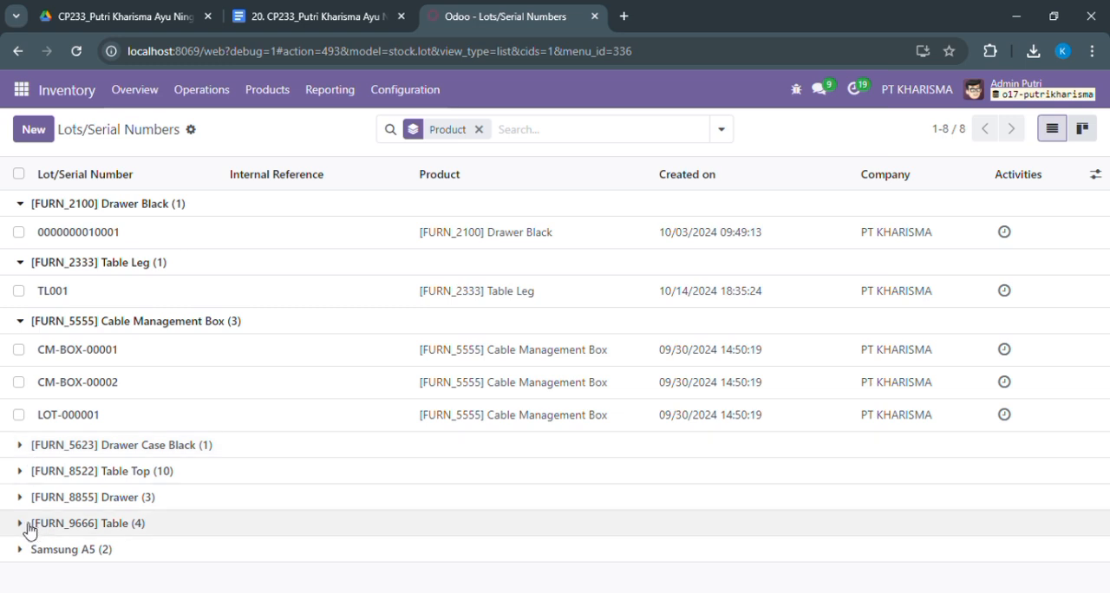
left_click(27, 525)
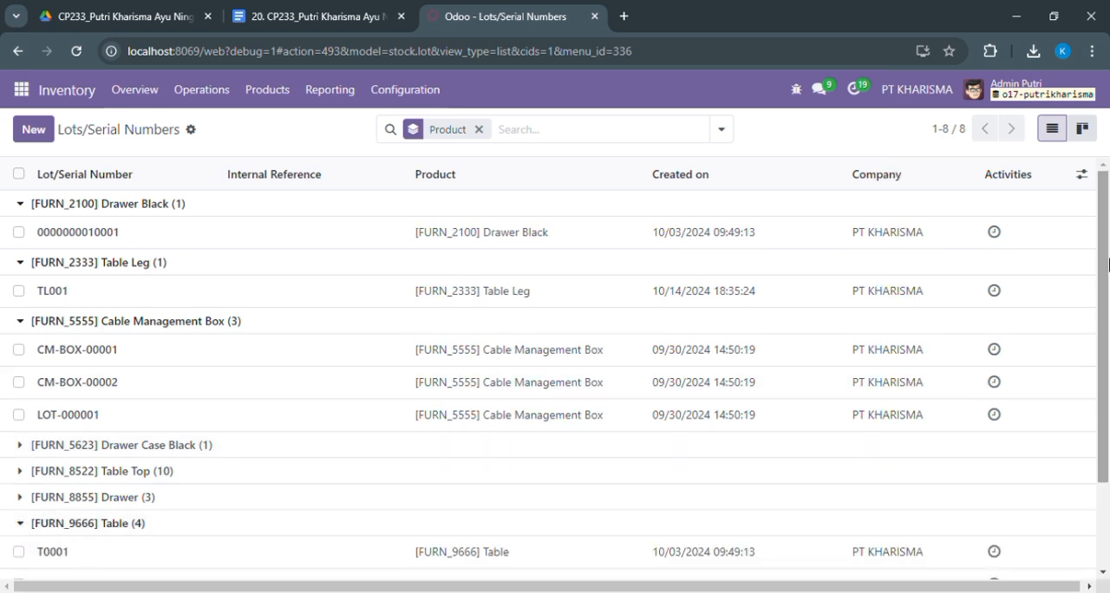
scroll(1108, 378, "down", 2)
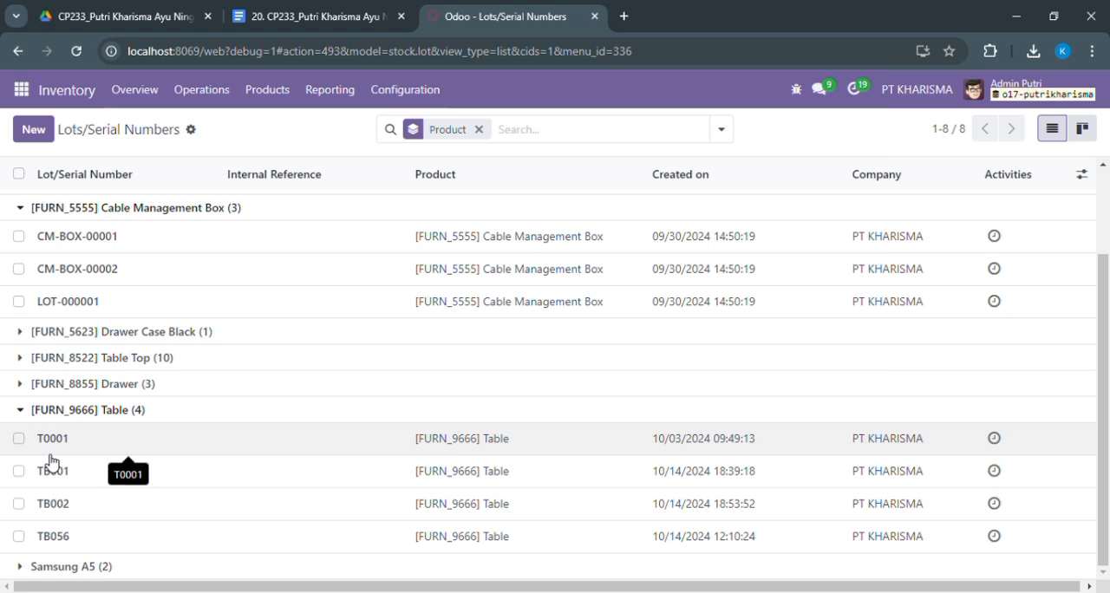
left_click(18, 439)
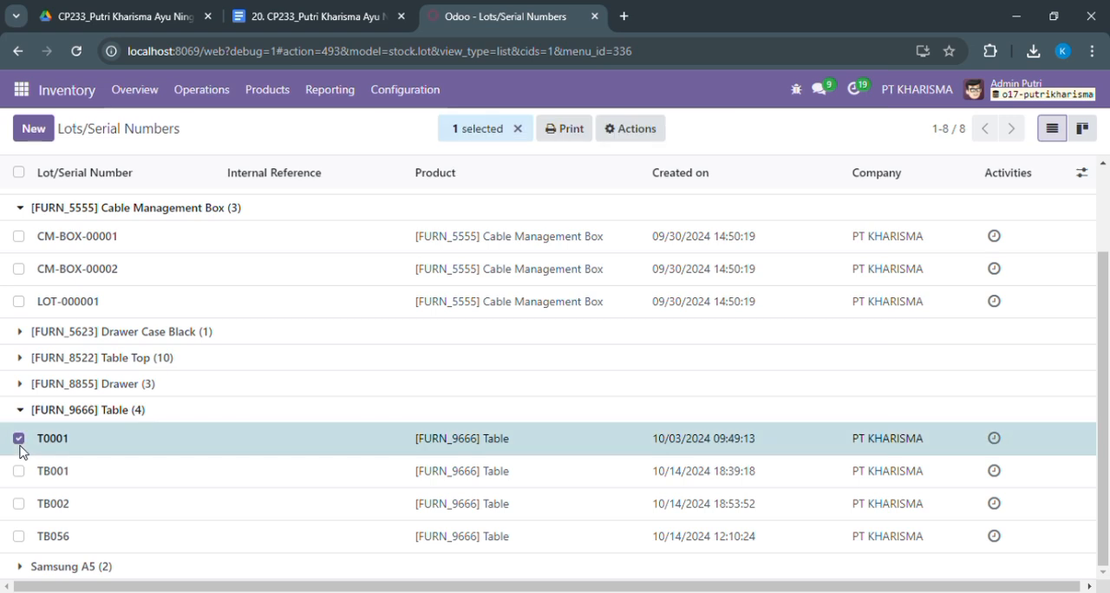
left_click(19, 443)
left_click(19, 443)
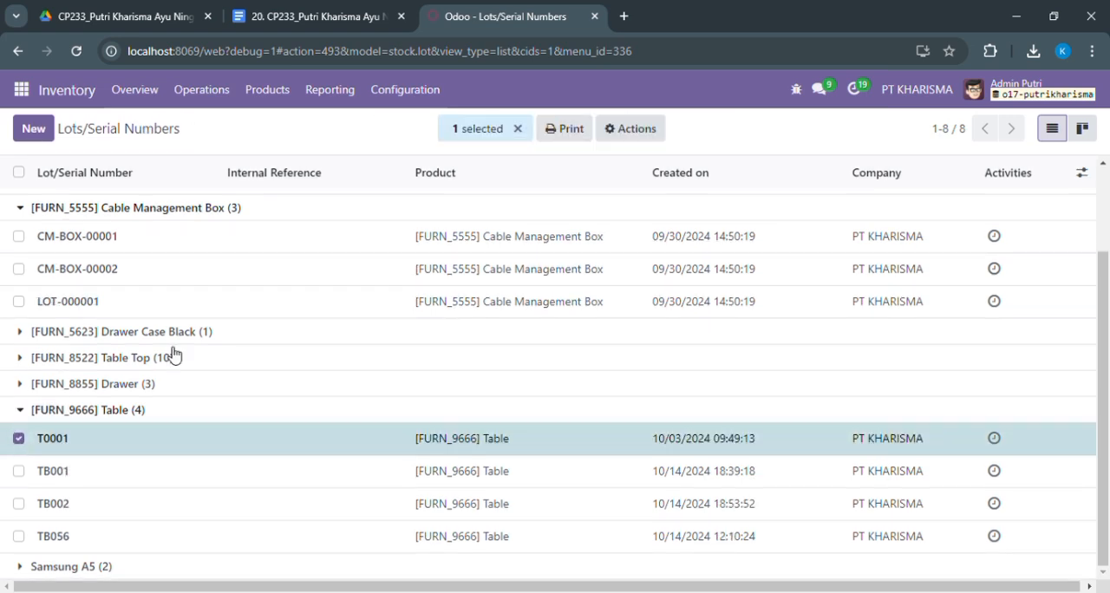
left_click(647, 138)
left_click(646, 135)
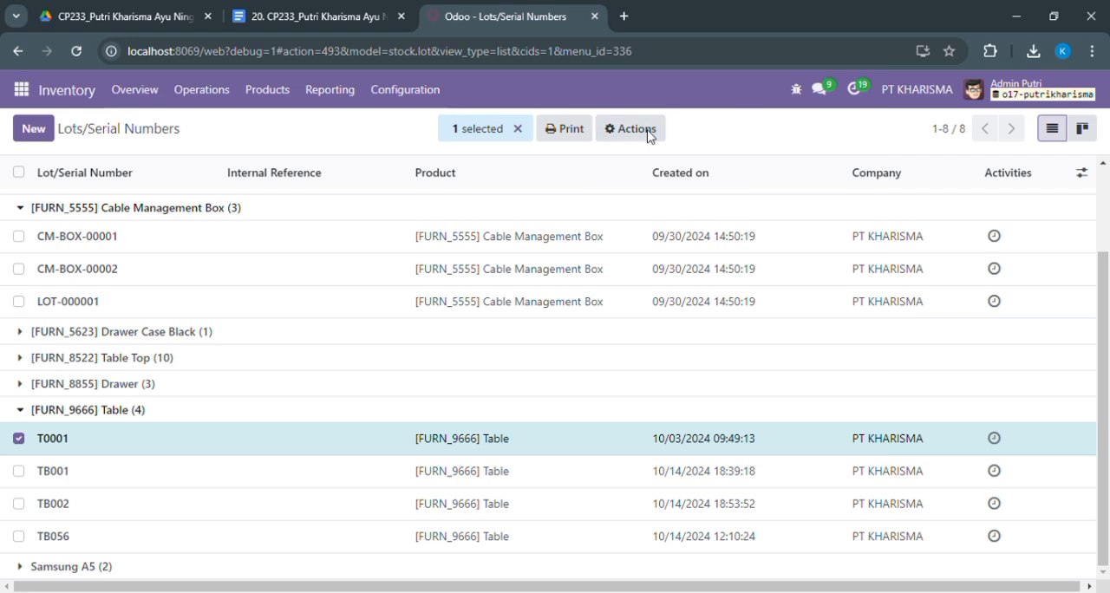
left_click(19, 440)
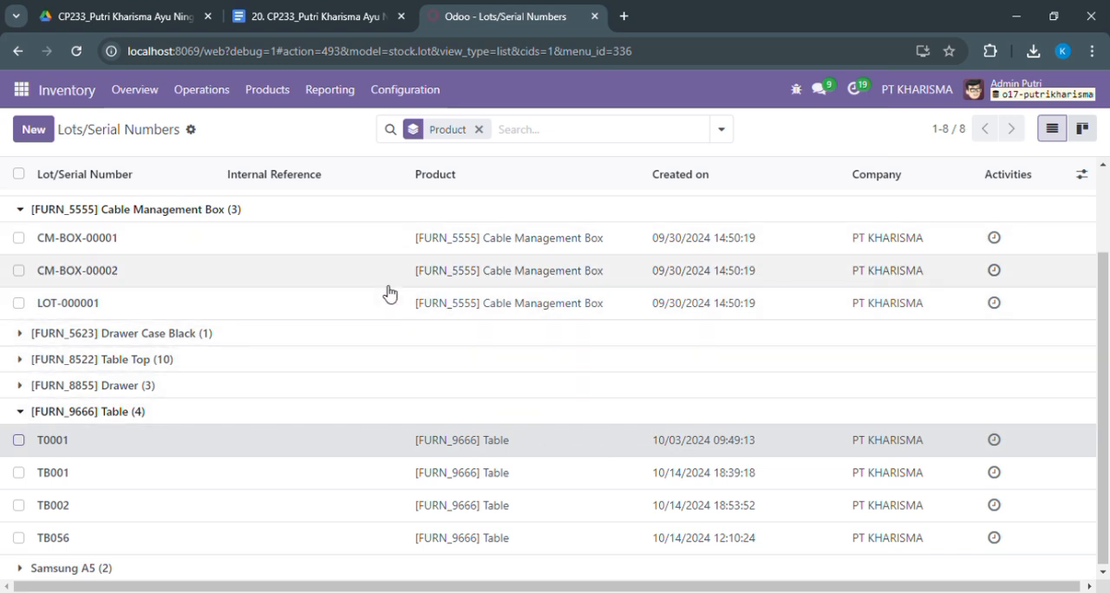
Examine the lot and serial numbers of Drawer Case Black and Table Top, collapsing each group after viewing
left_click(21, 341)
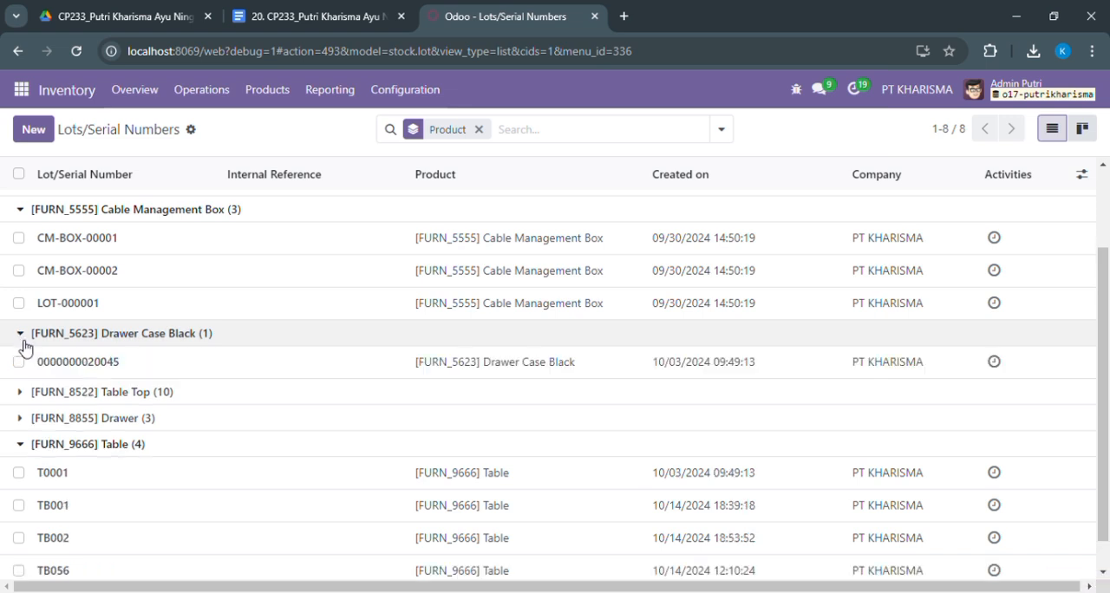
left_click(23, 341)
left_click(22, 361)
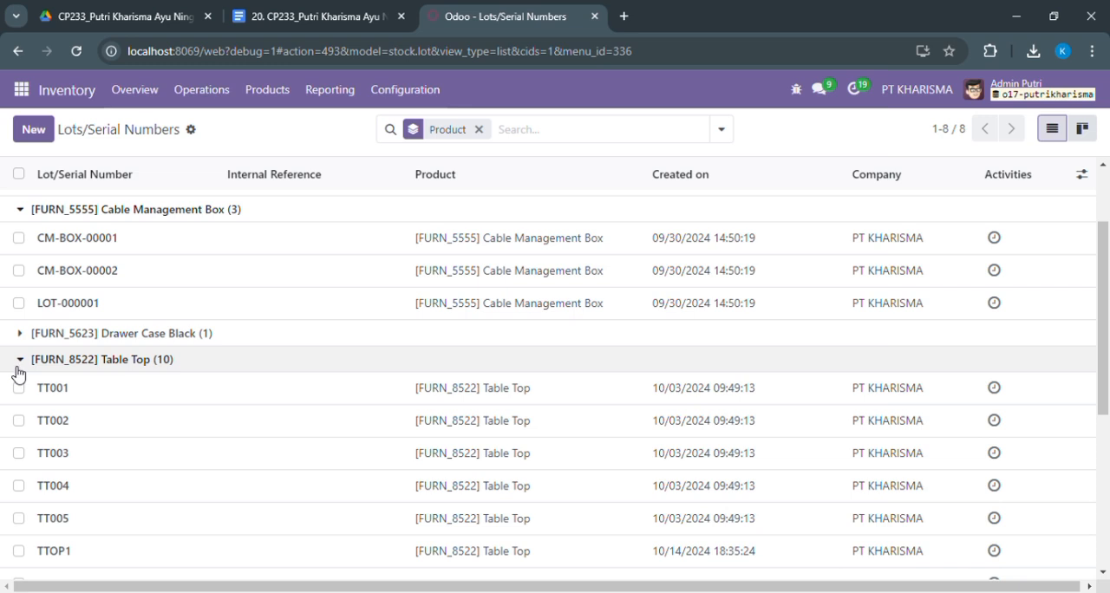
left_click(19, 366)
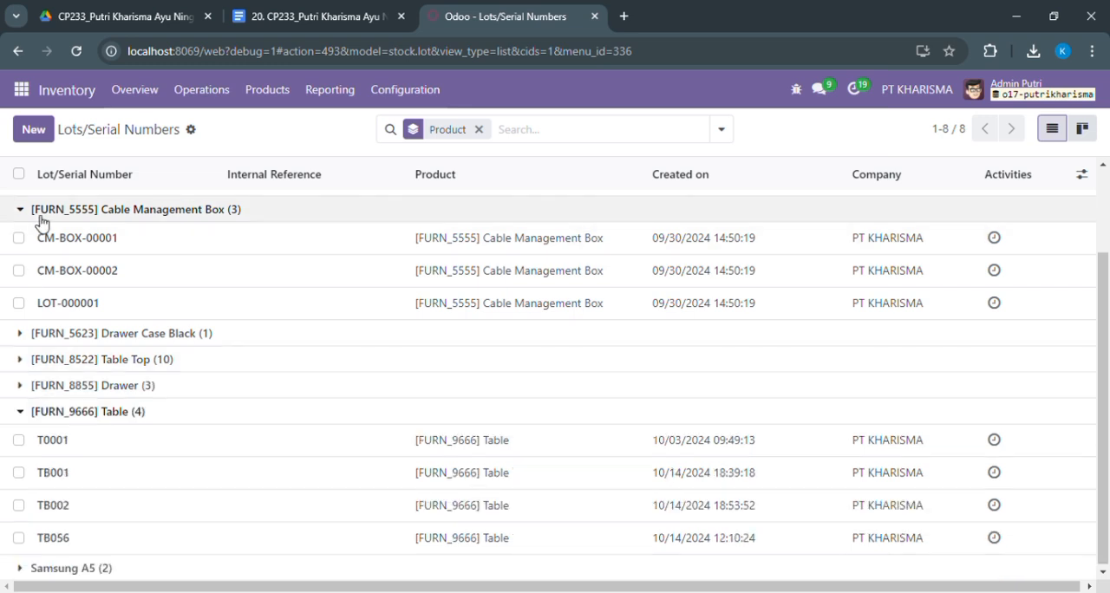
Create a new lot/serial number record and replace its default number with o102
left_click(35, 131)
left_click(143, 219)
left_click_drag(143, 218, 32, 219)
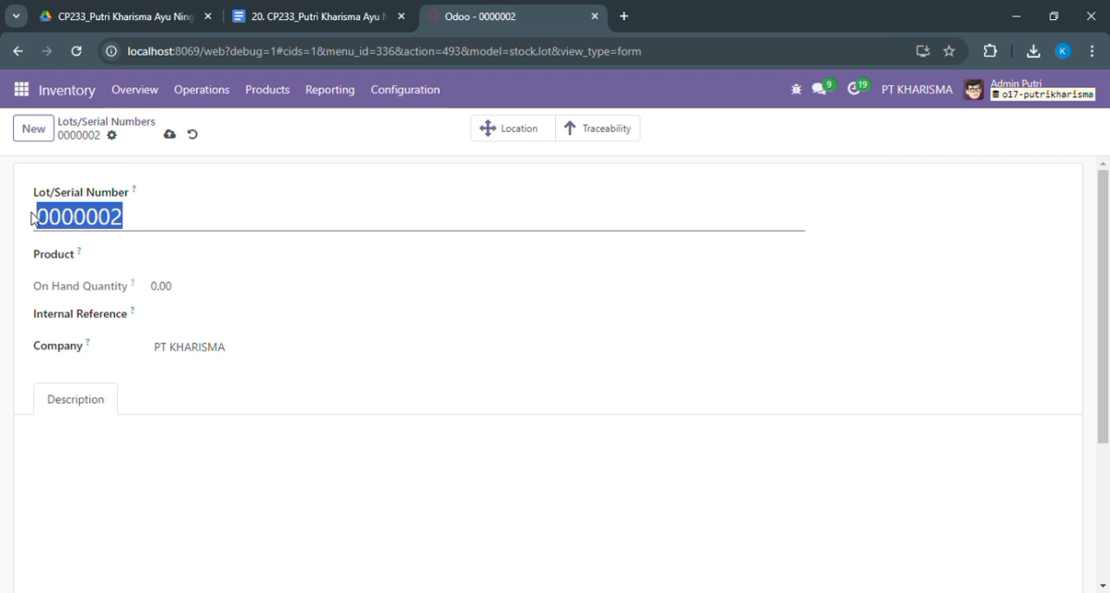
type("o")
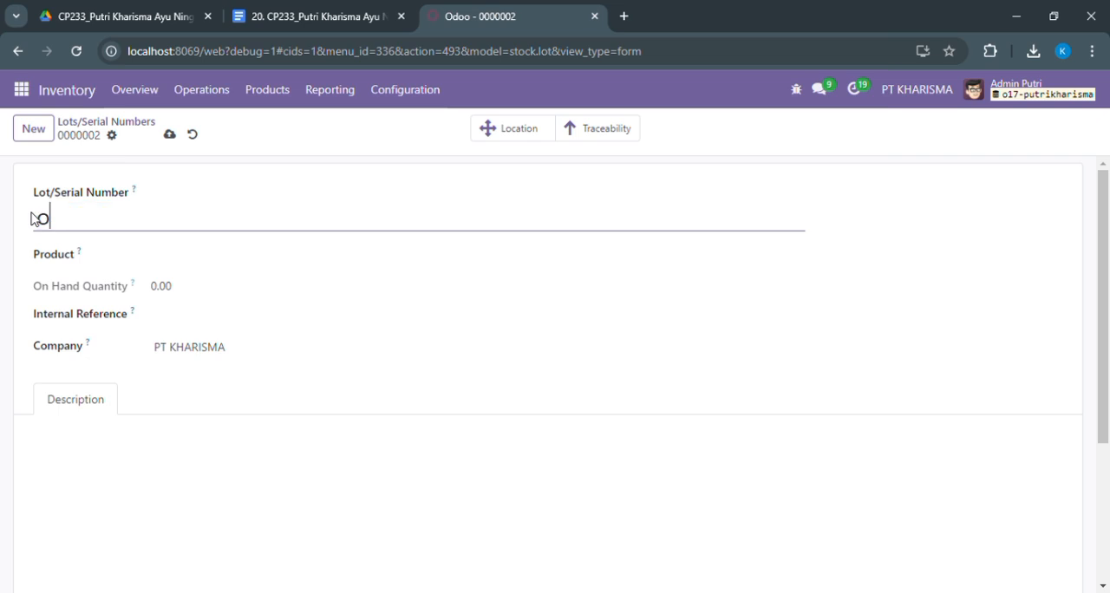
type("102")
Assign the product [FURN_5555] Cable Management Box to lot o102, save it, and return to the lots list
left_click(164, 261)
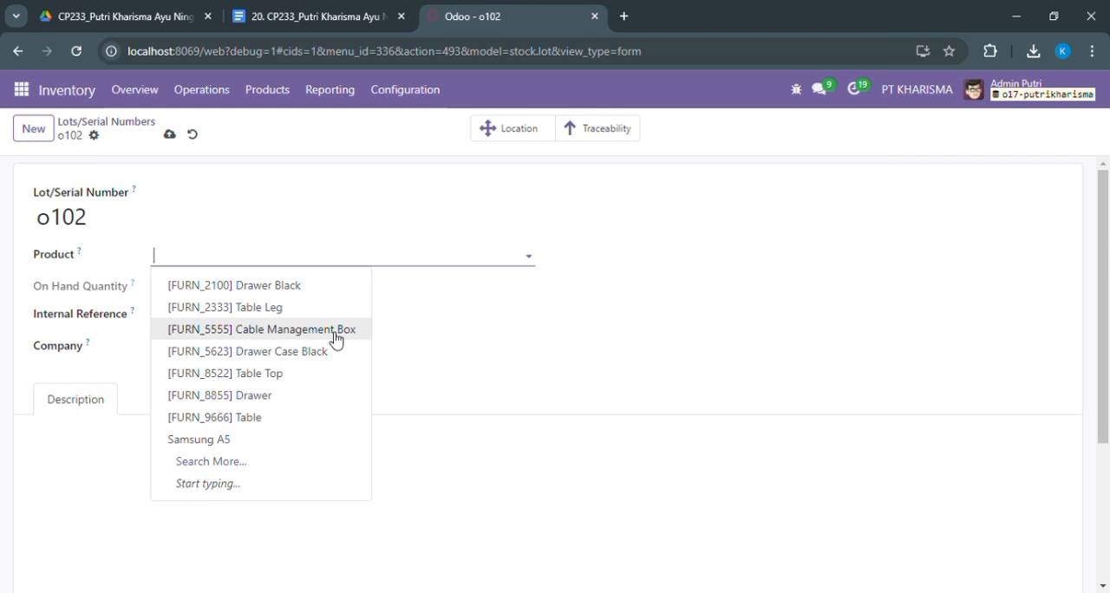
left_click(335, 330)
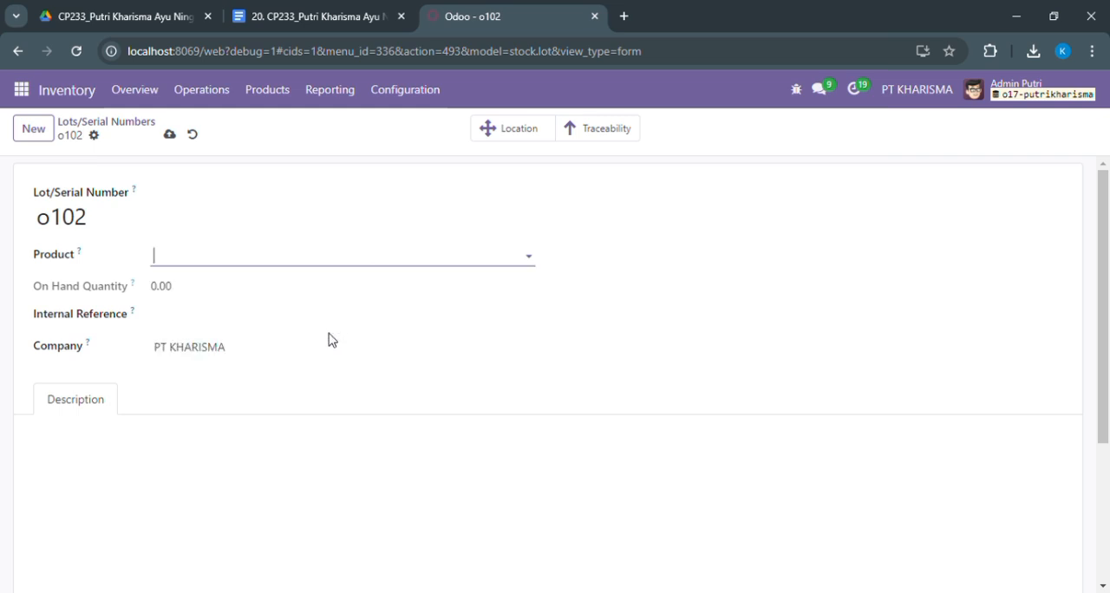
left_click(175, 291)
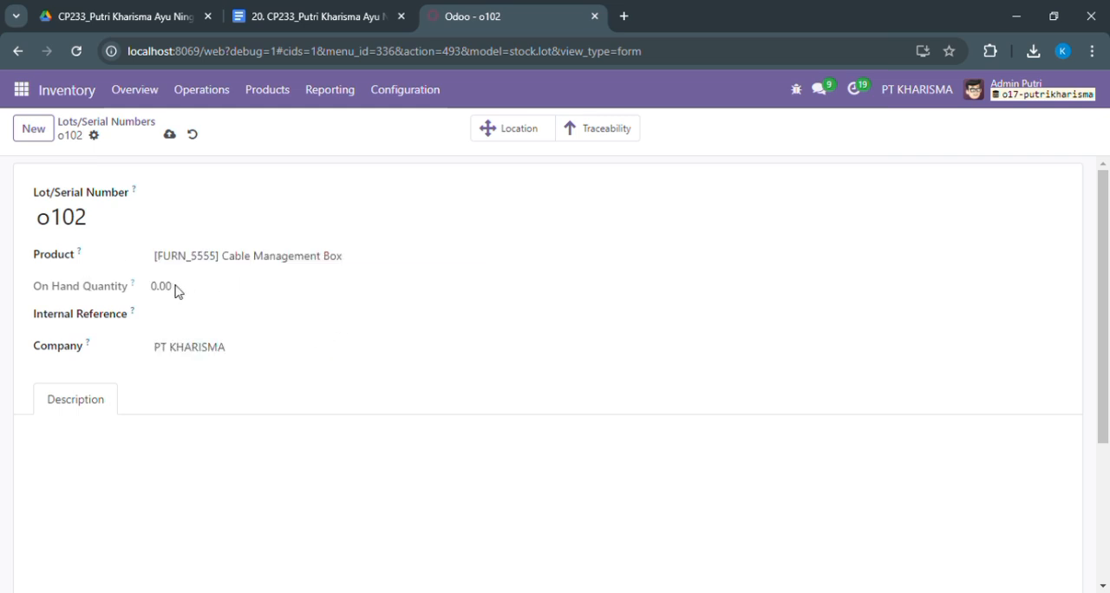
left_click(172, 330)
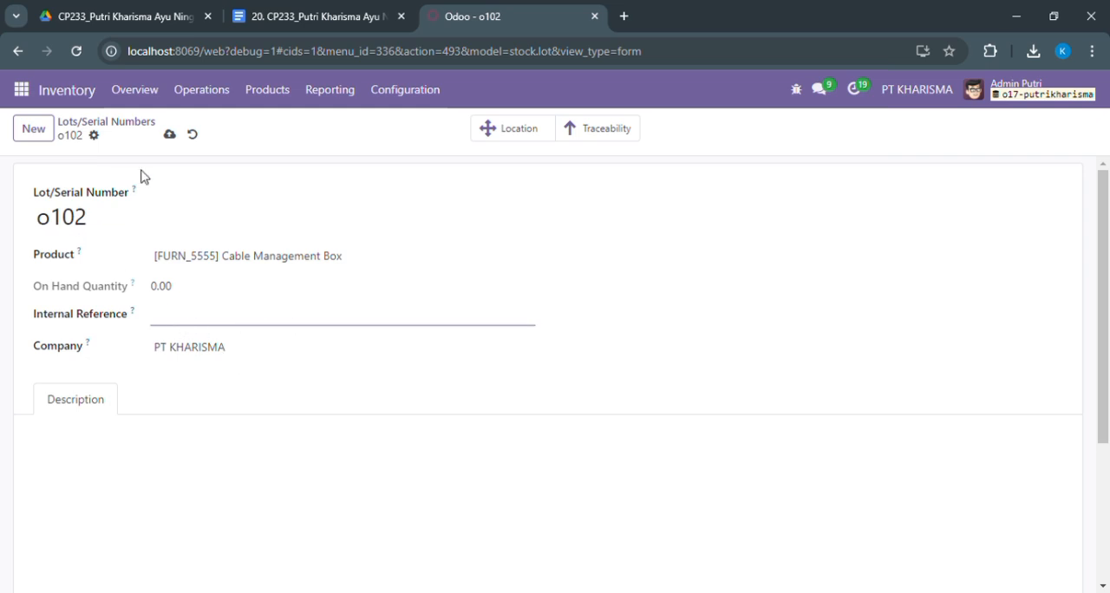
left_click(170, 137)
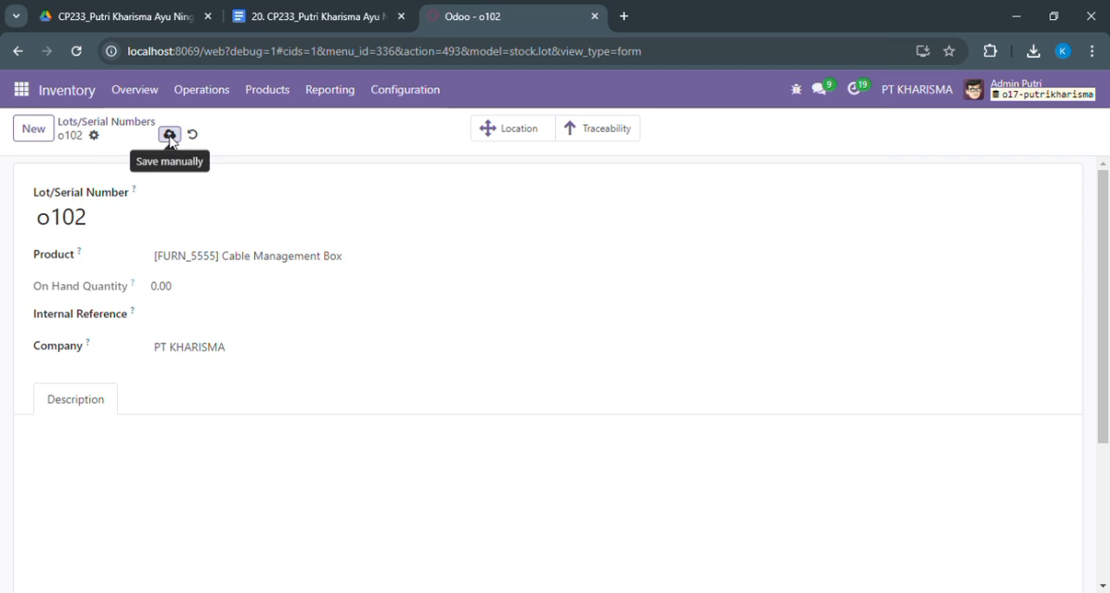
left_click(74, 124)
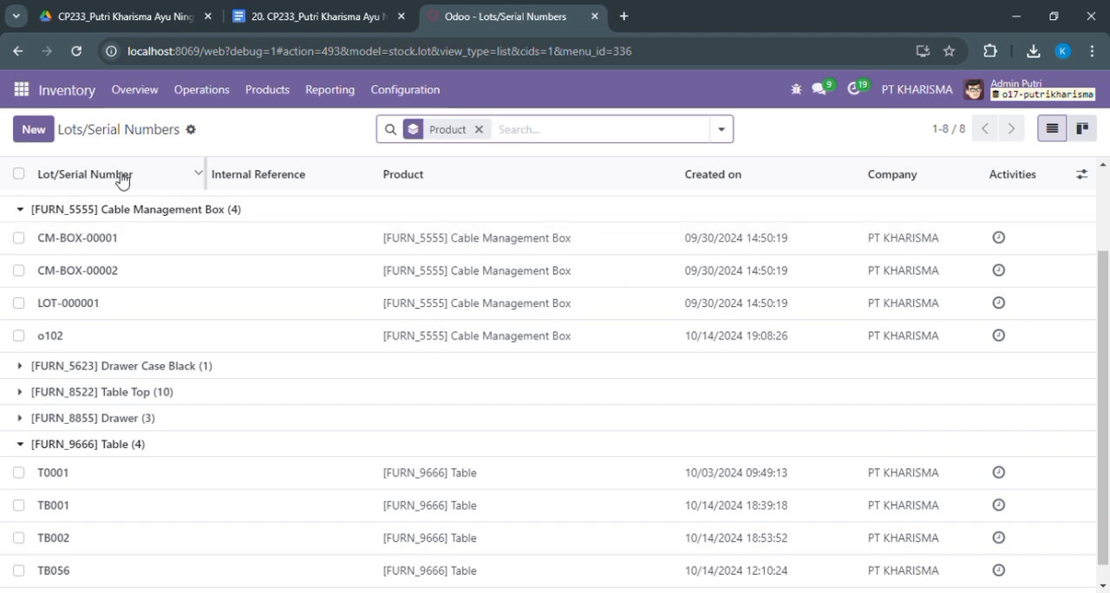
scroll(520, 295, "down", 1)
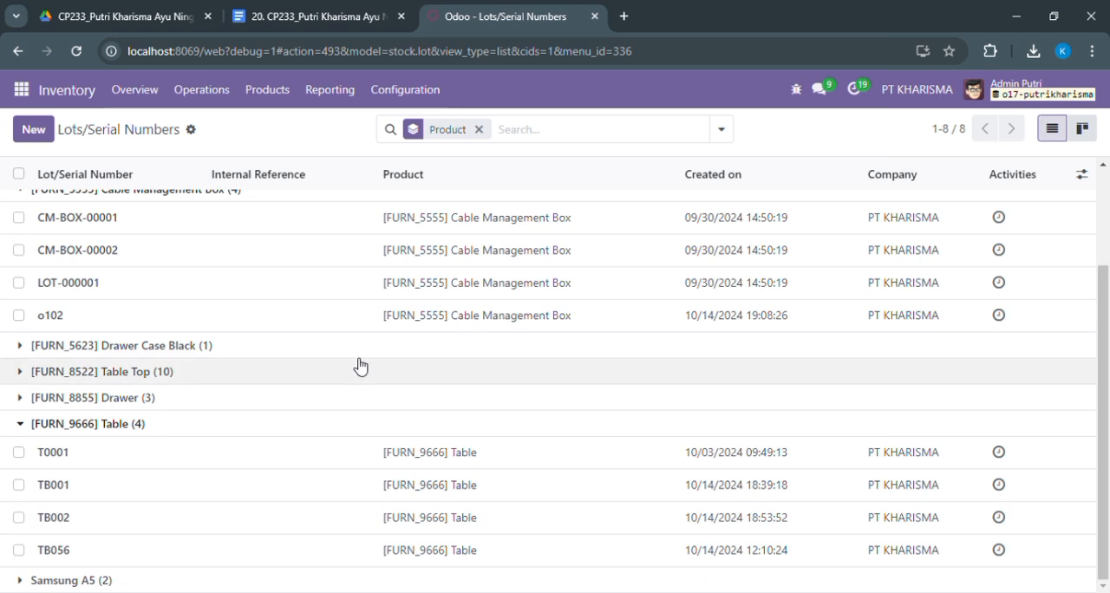